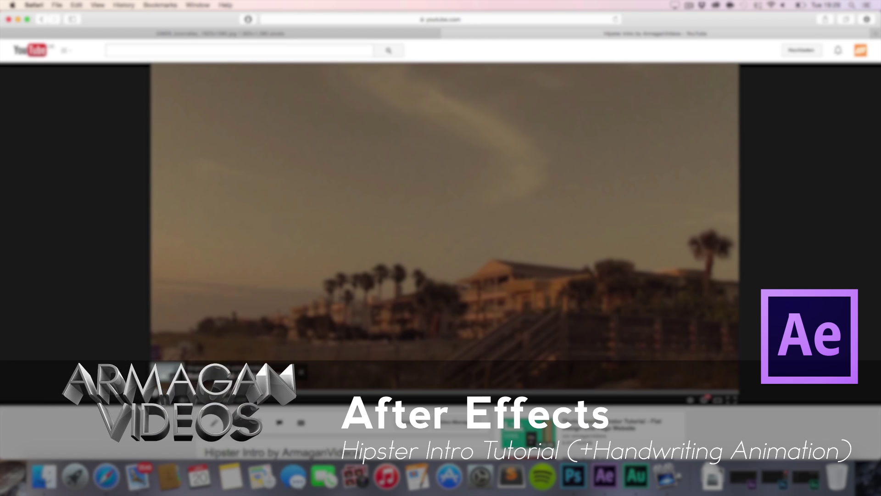
- Play the Hipster Intro reference video and pause it on the finished logo
key("space")
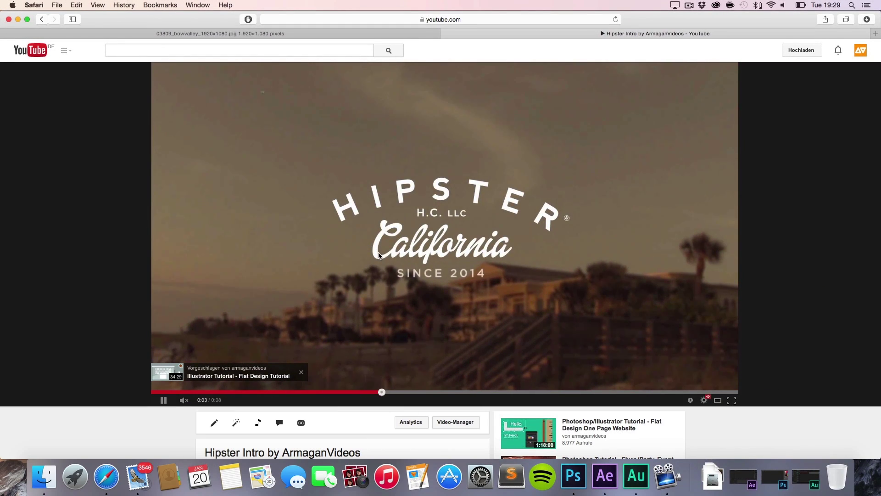
key("space")
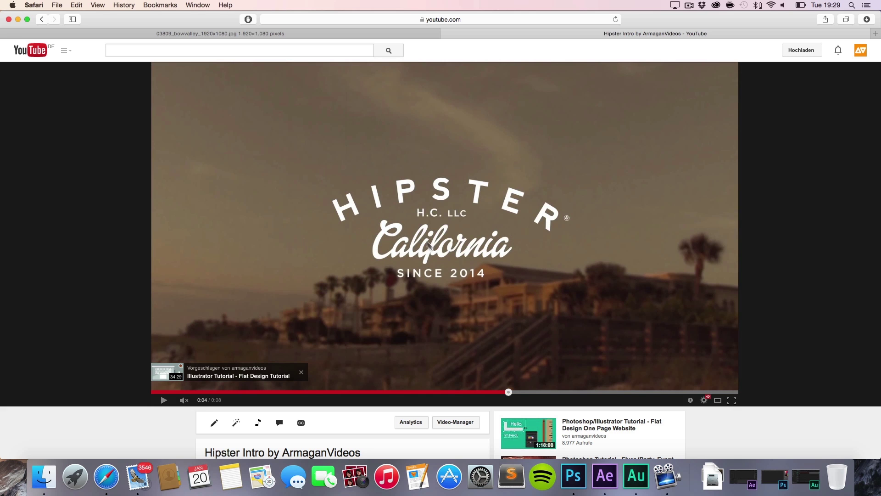
scroll(427, 257, "down", 5)
scroll(423, 264, "up", 5)
- Switch to Photoshop and create a new 1920 × 1080 pixel RGB document at 300 pixels/inch with a white background
left_click(18, 21)
left_click(557, 477)
key("super+n")
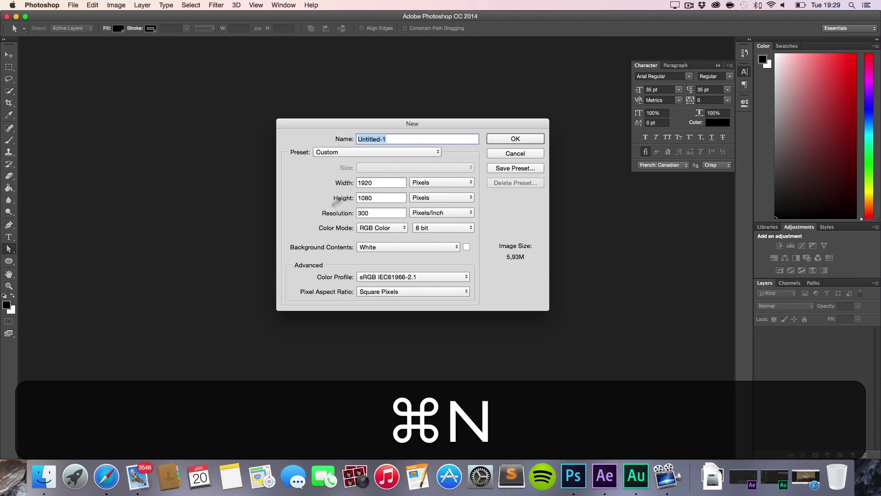
double_click(360, 186)
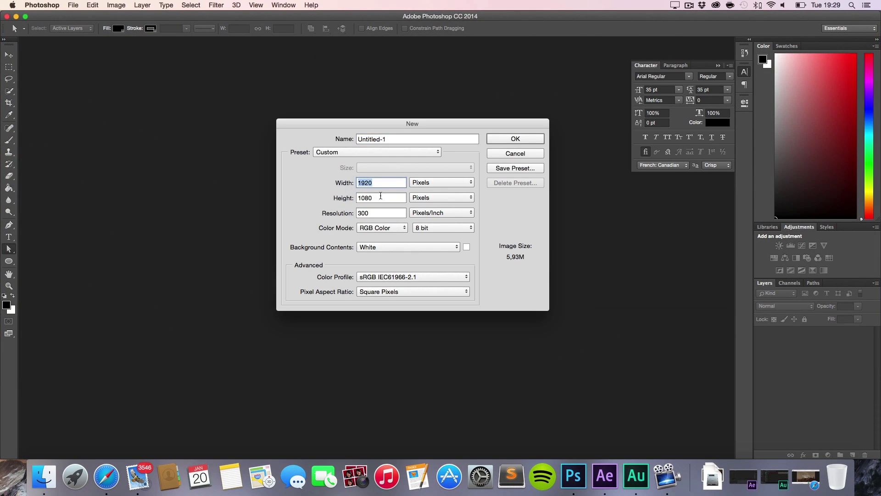
key("Tab")
left_click(501, 140)
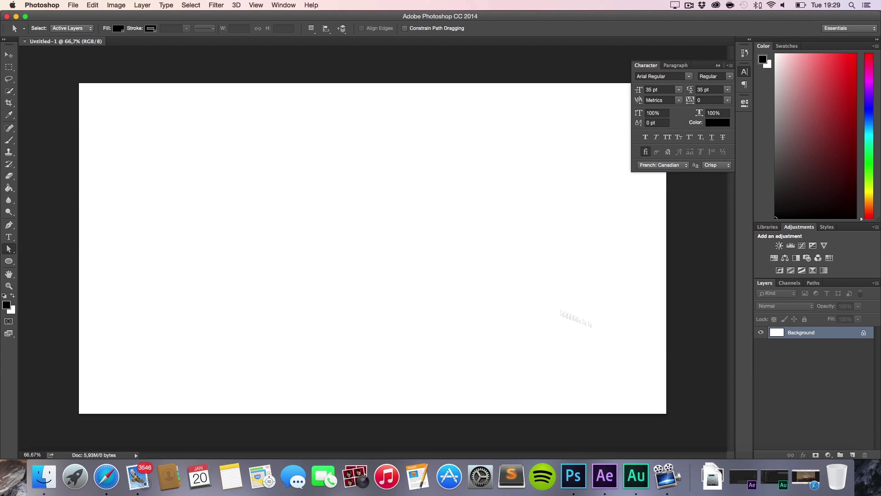
- Convert the locked Background into an ordinary layer
double_click(832, 337)
key("Return")
key("BackSpace")
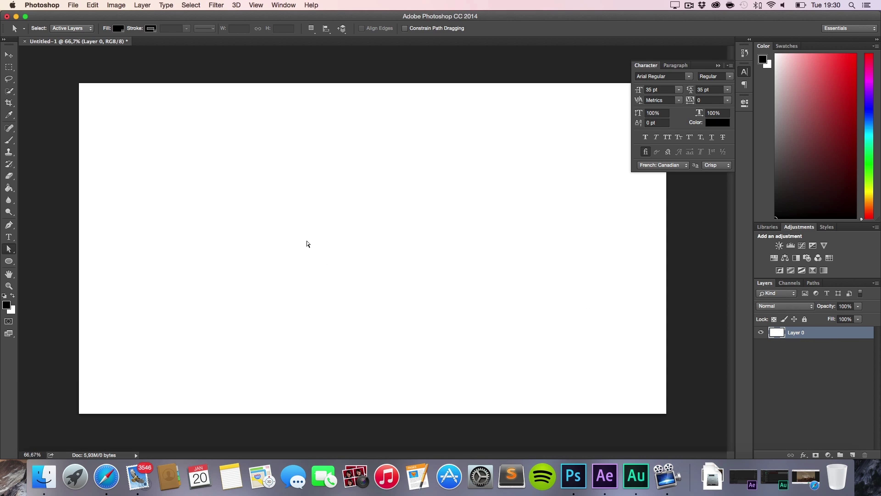
- Draw a black ellipse shape about 1171 × 644 px in the lower middle of the canvas
left_click(9, 262)
left_click(48, 275)
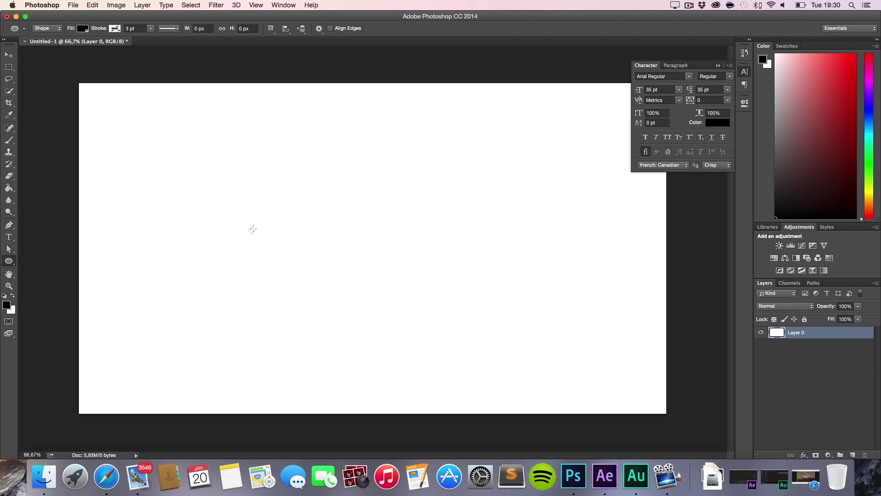
left_click_drag(215, 193, 574, 392)
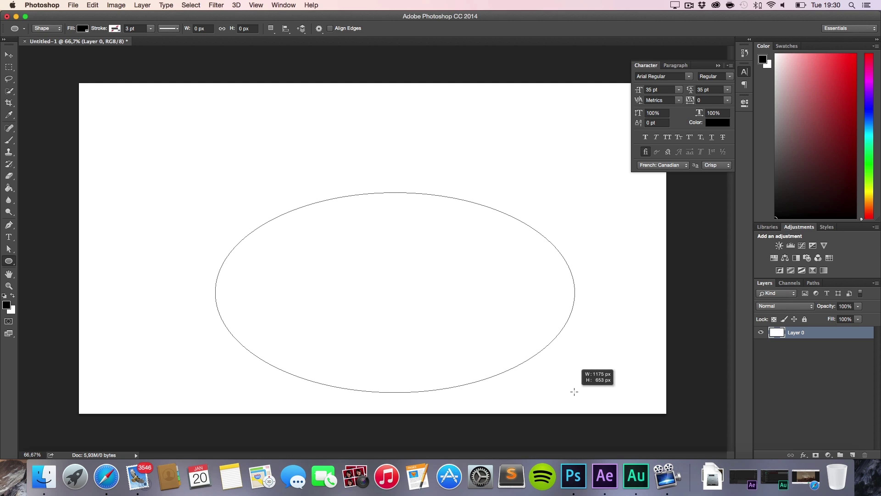
left_click_drag(573, 391, 573, 389)
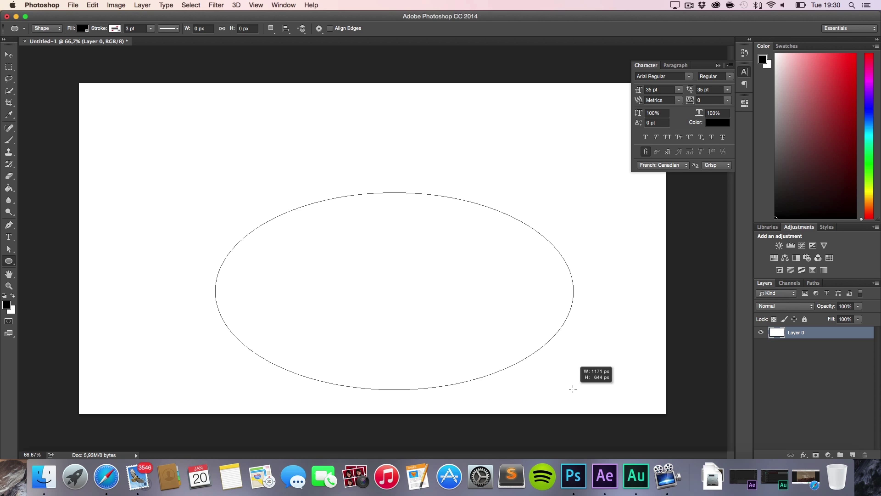
left_click_drag(573, 389, 572, 388)
- Add the text HIPSTER along the upper outline of the ellipse
key("t")
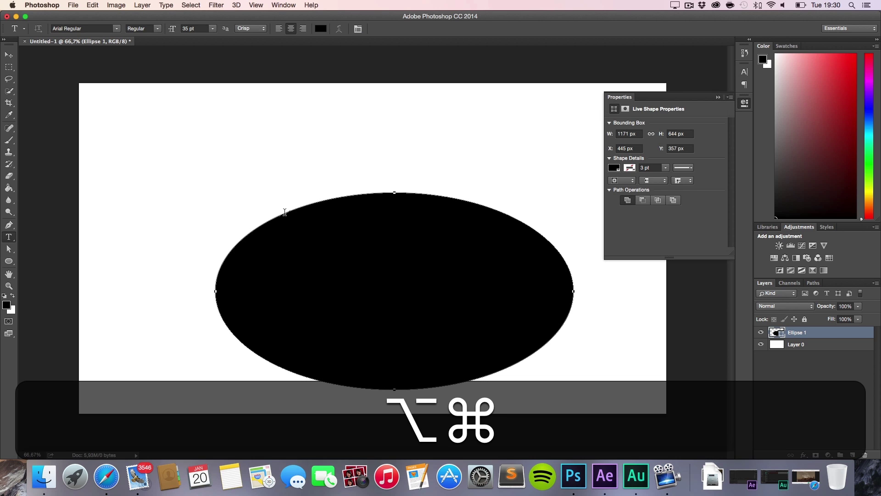
left_click(284, 208)
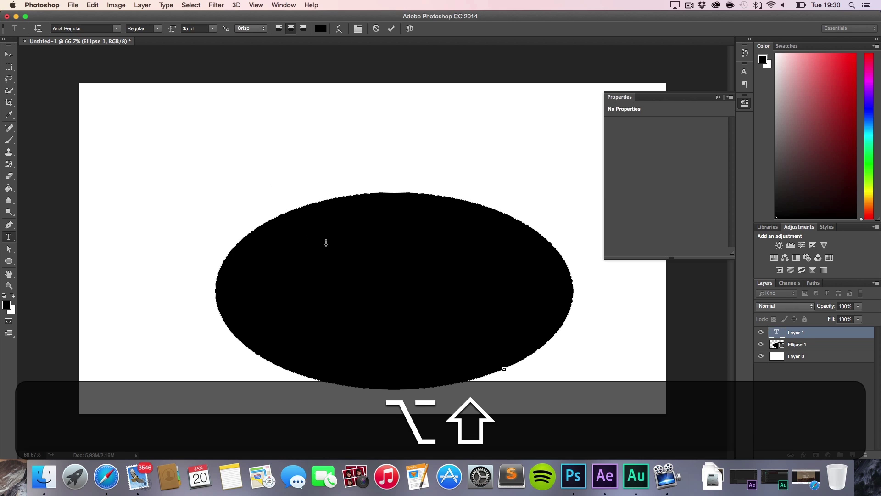
type("HIPSTER")
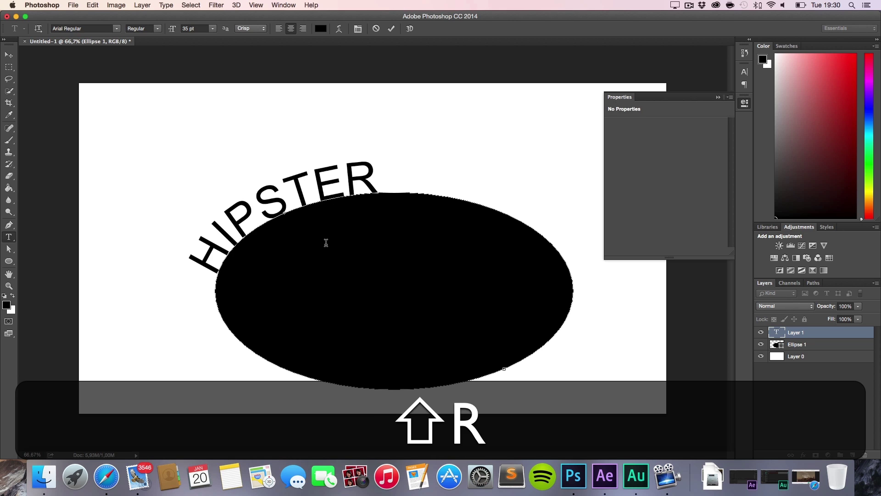
- Set the HIPSTER text to the nevis Bold font with a tracking of 220
key("super+a")
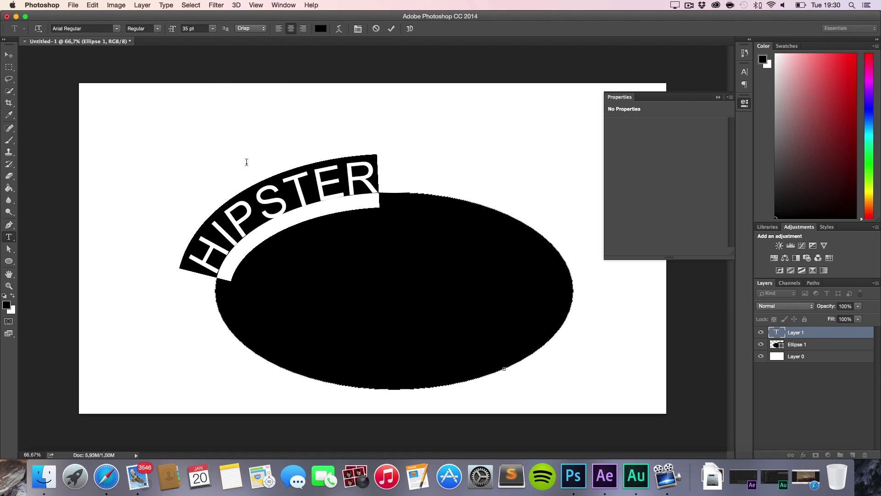
left_click(84, 29)
type("nev")
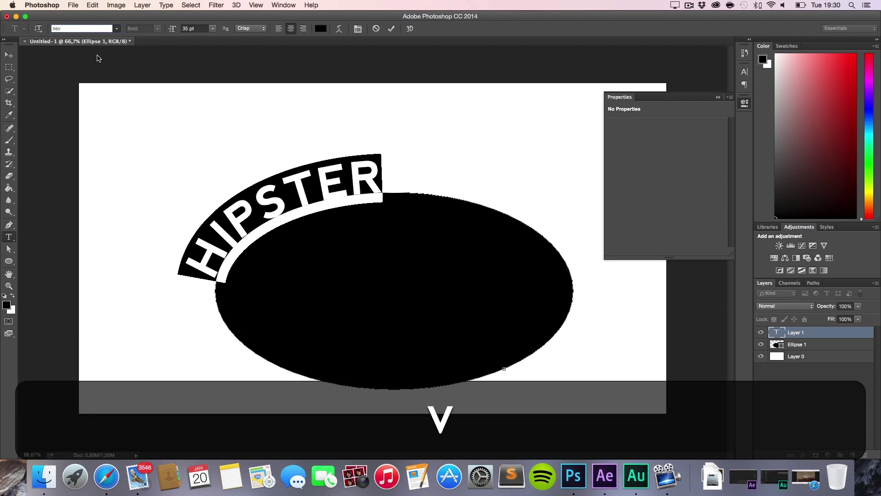
left_click(98, 59)
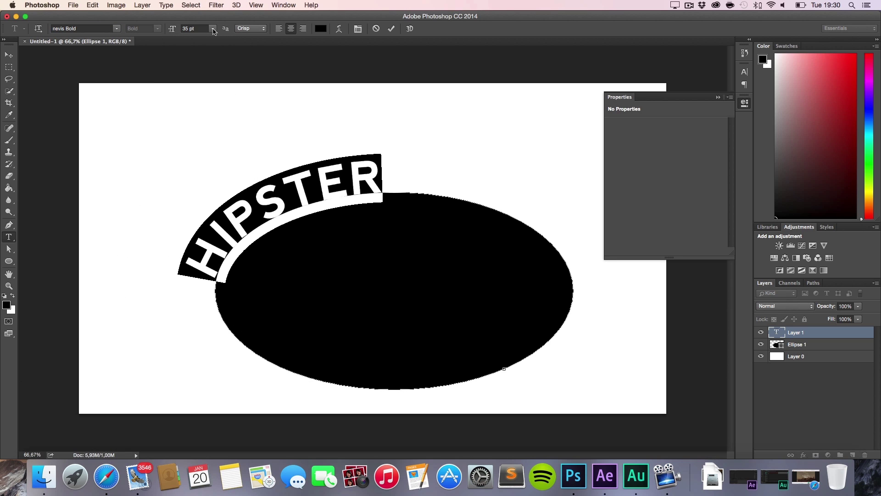
left_click(358, 28)
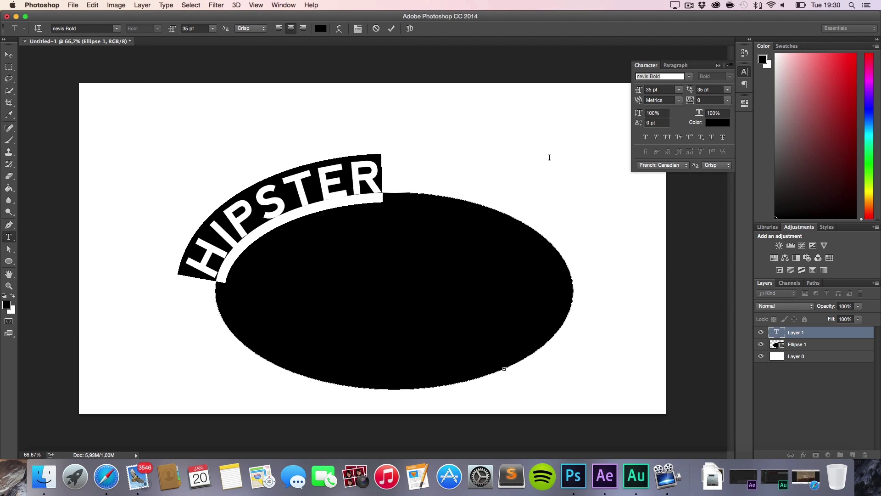
left_click_drag(690, 102, 702, 102)
left_click(9, 54)
- Hide the ellipse layer and slide the HIPSTER text along its path until it is centred on the top of the arc
key("a")
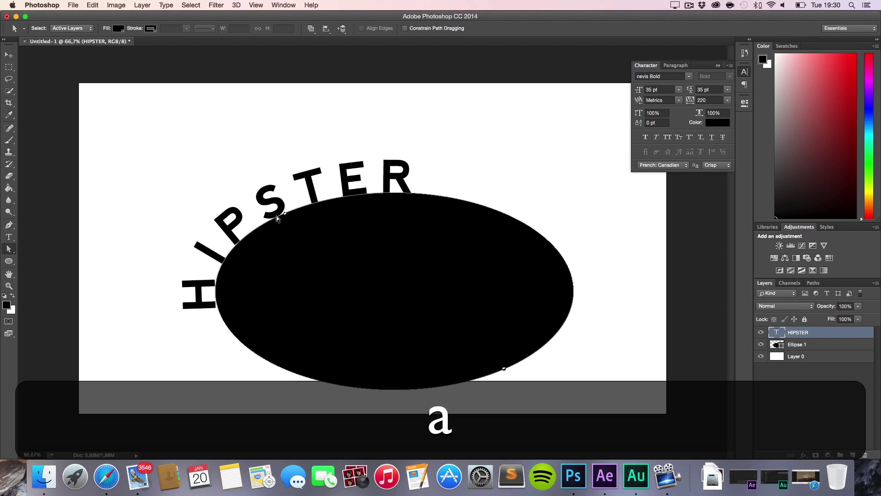
left_click(760, 344)
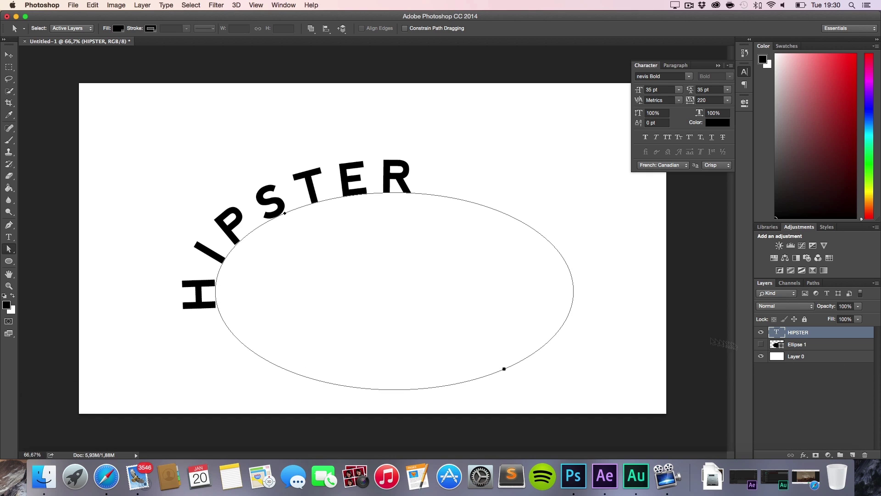
key("t")
left_click(345, 190)
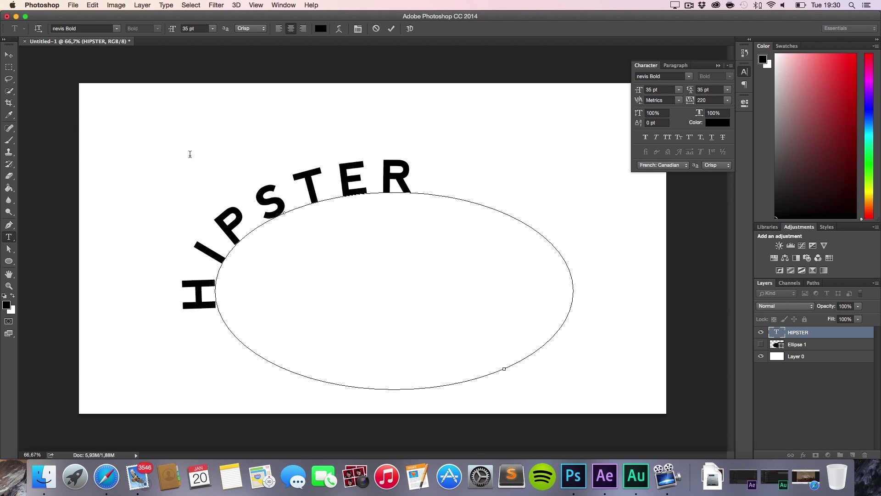
left_click(8, 55)
key("a")
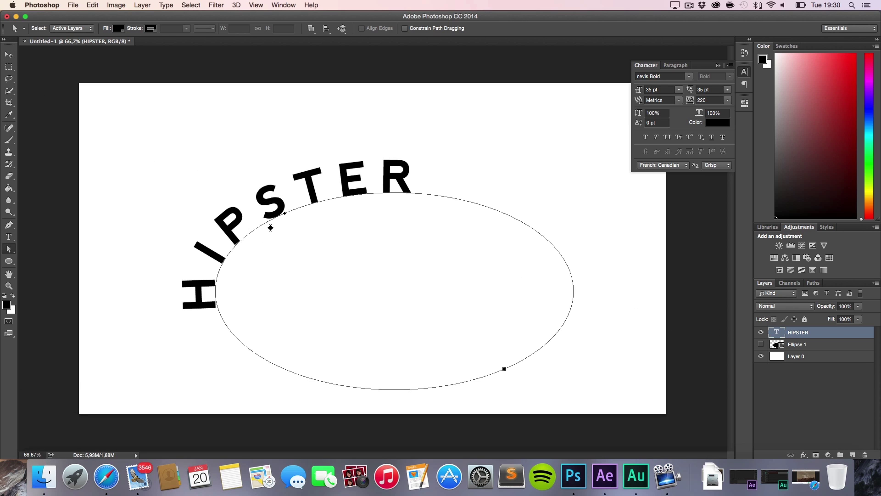
key("a")
left_click_drag(289, 219, 394, 164)
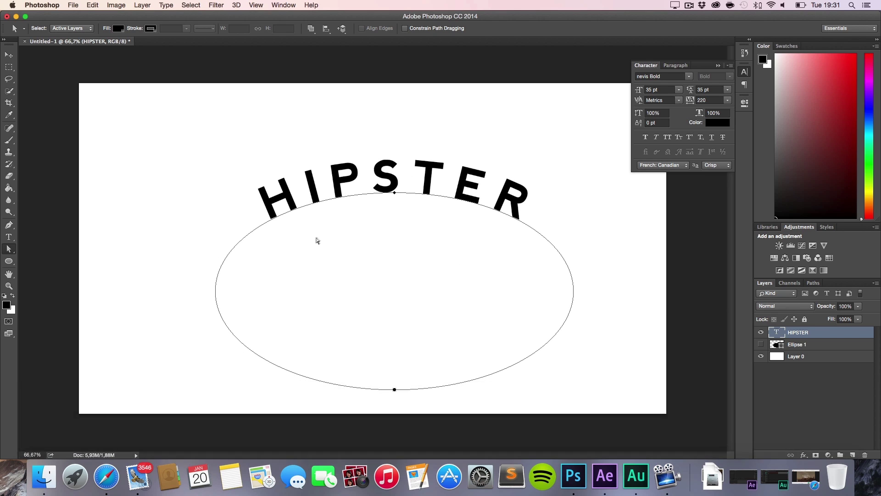
left_click(605, 280)
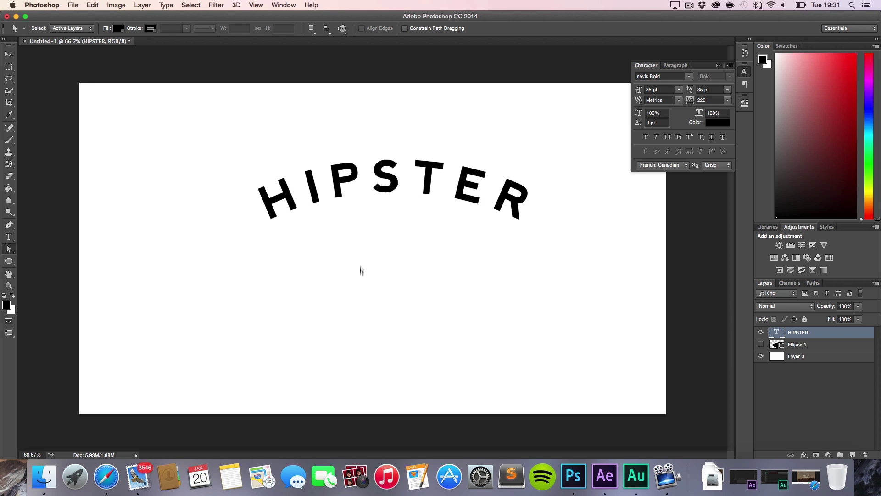
- Add a separate text line reading "H.C LLC" below HIPSTER
key("t")
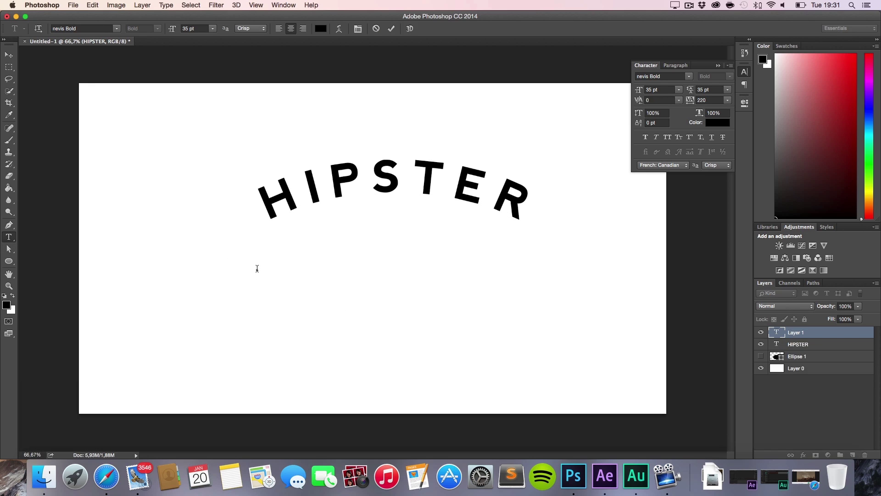
left_click(257, 268)
type("HöC-")
key("BackSpace")
key("BackSpace")
key("BackSpace")
key("BackSpace")
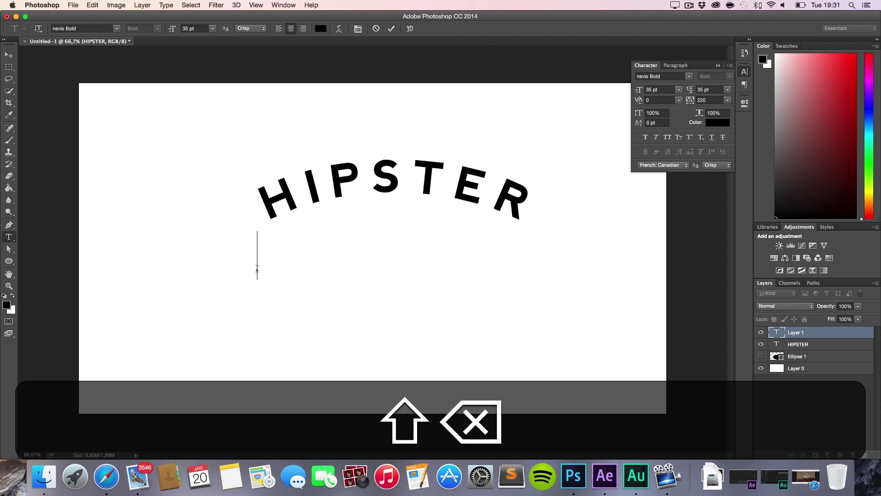
type("H.C LLC")
- Set the whole H.C LLC text to the Gotham Book font
key("super+shift+a")
left_click(83, 29)
type("goth")
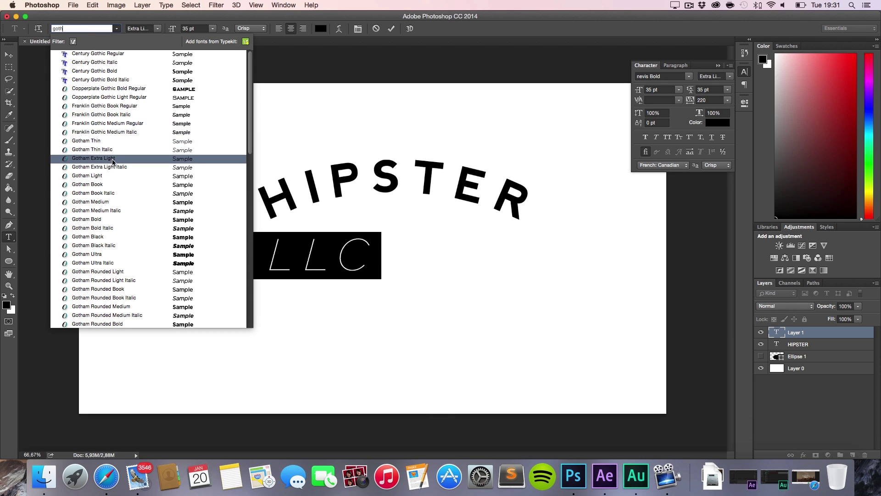
left_click(115, 186)
- Change only the H.C part of the line to the Gotham Medium weight
left_click_drag(243, 252, 91, 208)
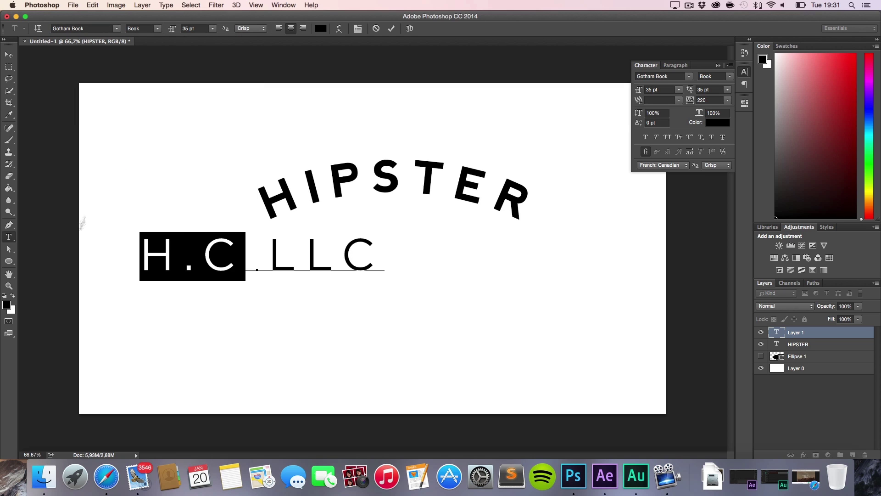
left_click(158, 29)
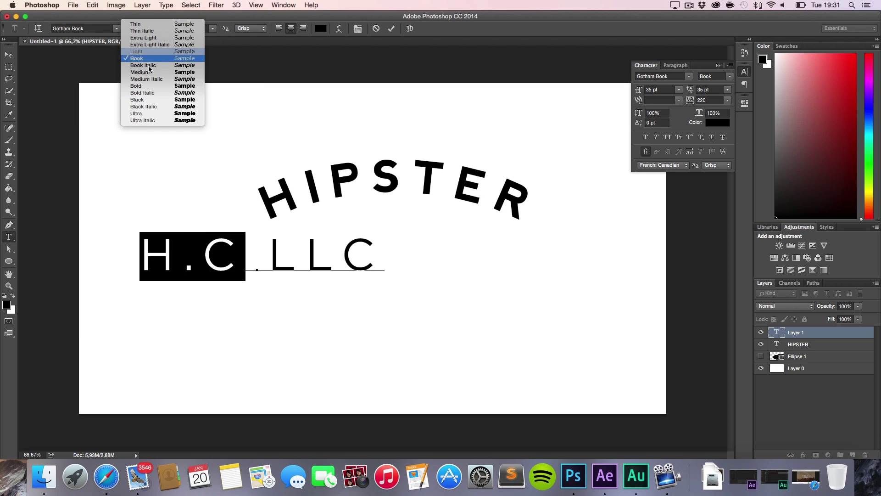
left_click(151, 89)
left_click(158, 29)
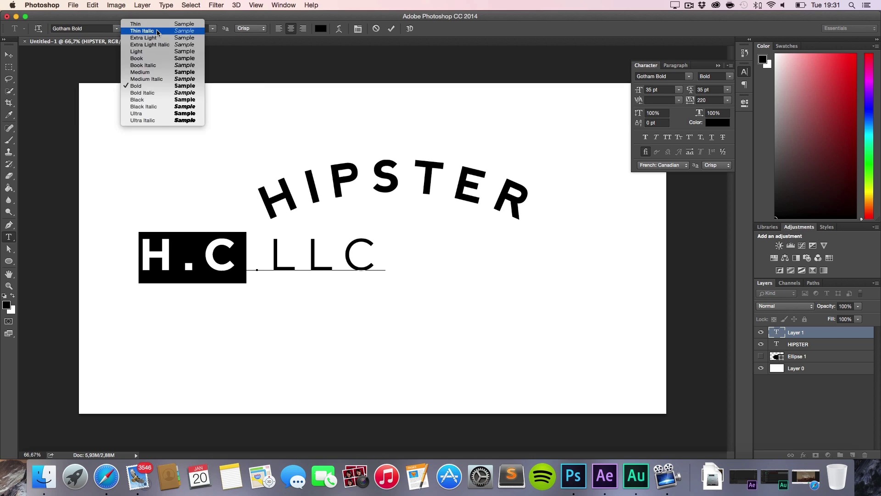
left_click(144, 73)
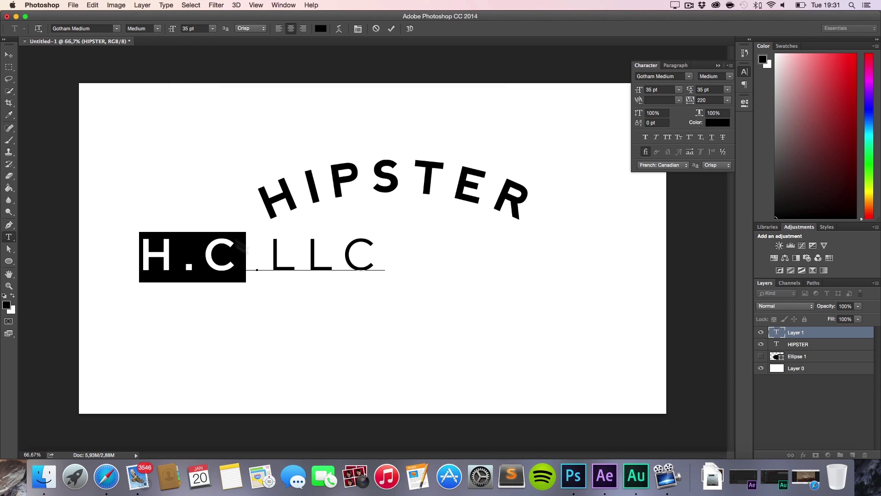
left_click(256, 255)
- Reduce the tracking of the entire H.C LLC text to 80
key("super+a")
left_click(687, 102)
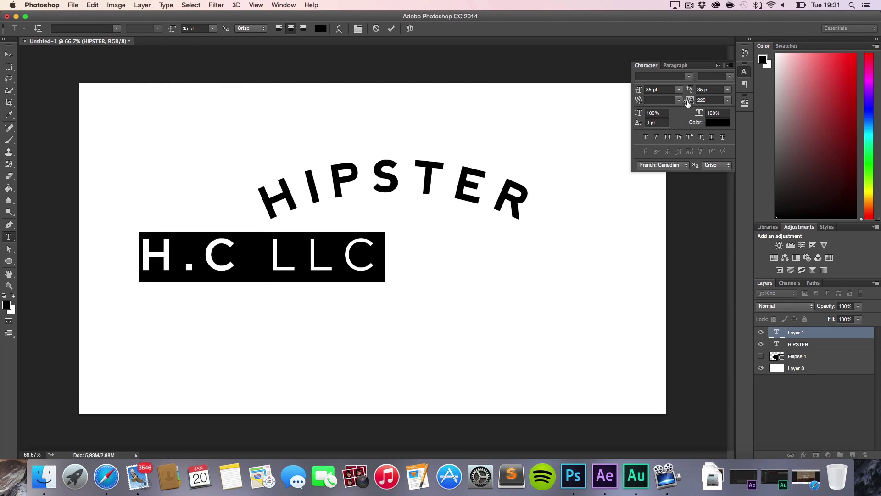
left_click_drag(687, 101, 404, 129)
left_click(9, 55)
- Scale the H.C LLC text down to about 17 pt and place it under the middle of the HIPSTER arc
left_click_drag(262, 256, 378, 262)
key("super+t")
left_click_drag(472, 286, 406, 223)
key("v")
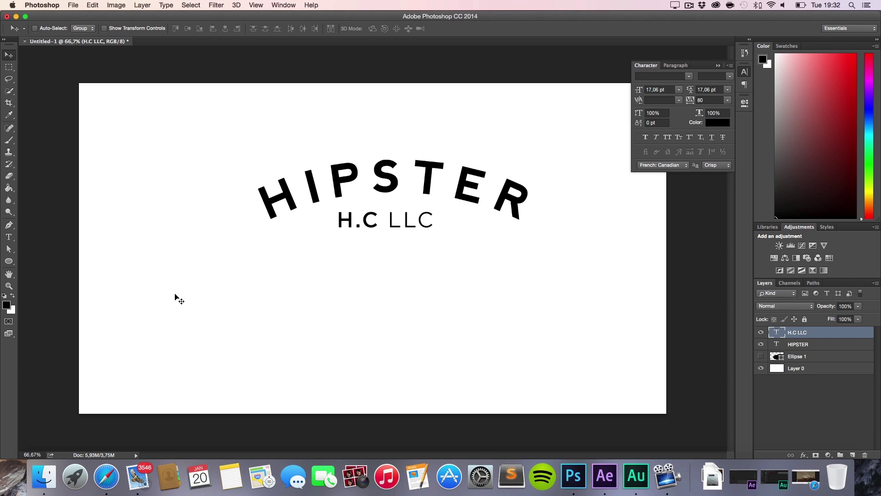
- Add the text "California" below the logo lines and move it fully onto the left half of the canvas
key("t")
left_click(181, 304)
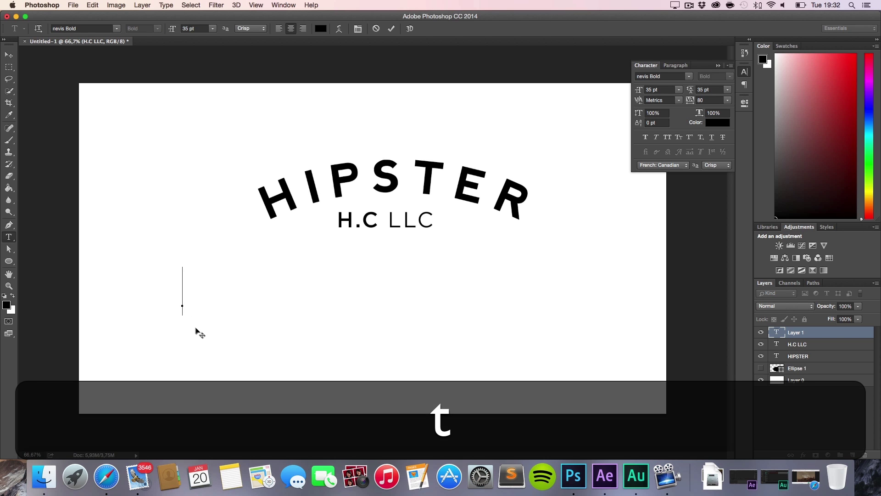
type("California")
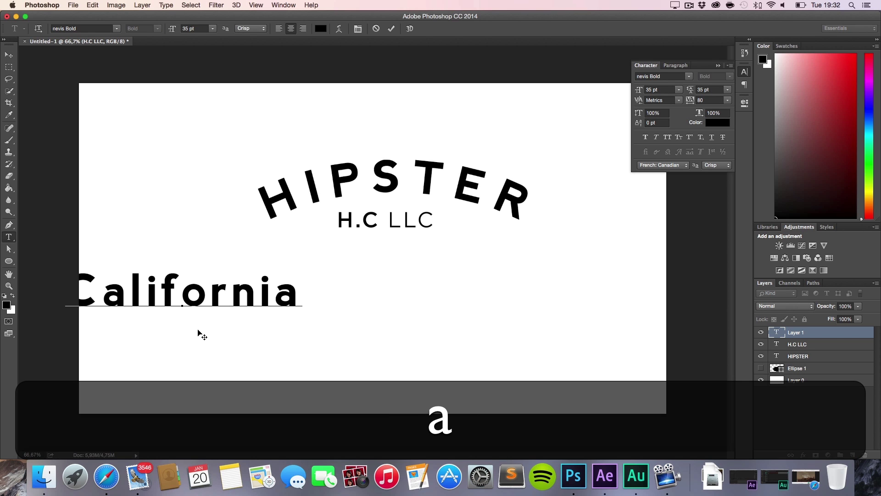
left_click(9, 55)
left_click_drag(182, 305, 224, 306)
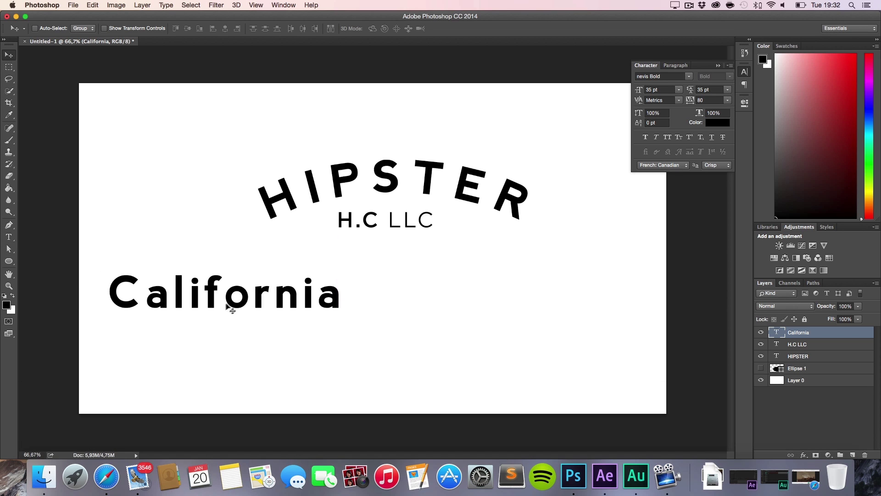
- Change the font of the California text to Dollie Script Personal Use Regular
key("t")
left_click(85, 30)
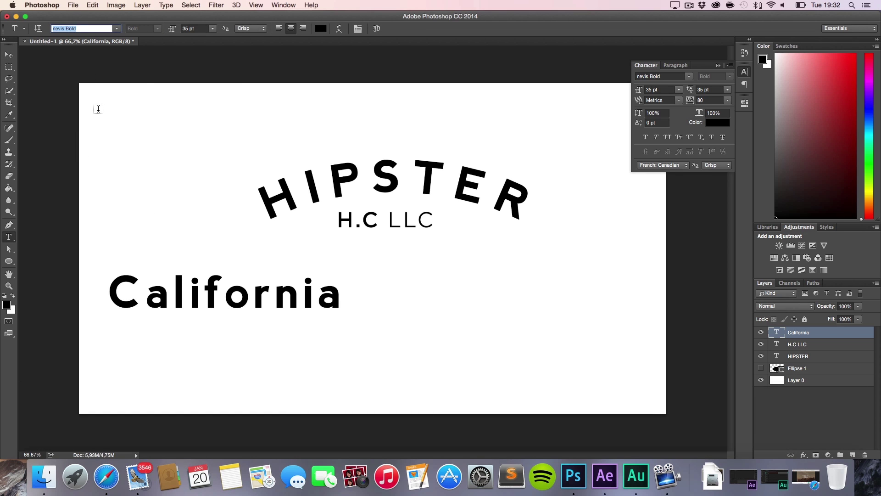
type("dollie")
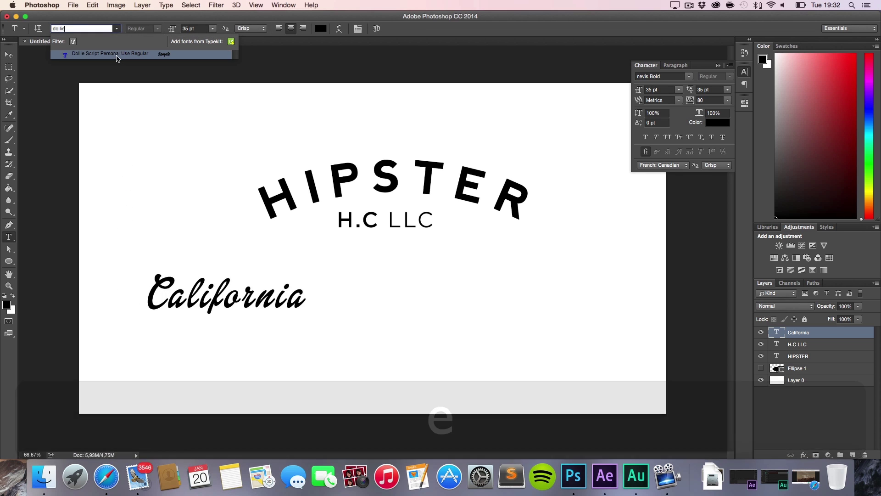
left_click(134, 54)
- Enlarge the whole California text to 63 pt and shift it slightly right and down on the canvas
left_click(183, 283)
key("super+a")
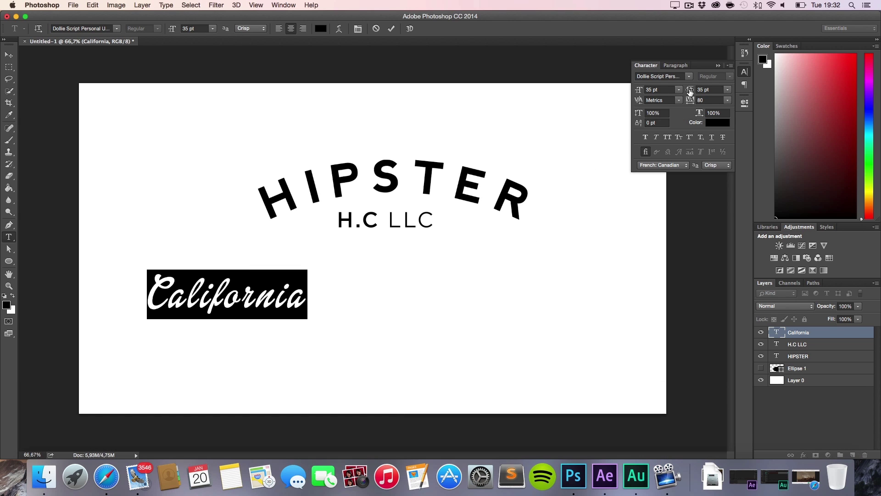
left_click_drag(642, 92, 660, 91)
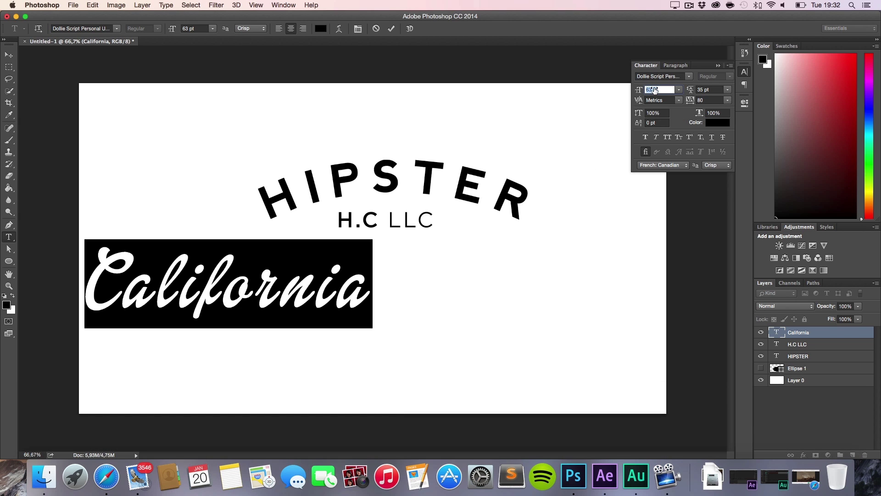
left_click(8, 55)
left_click_drag(167, 255, 198, 263)
- Set the tracking of the whole California text to 0 so its script letters join
key("t")
left_click(220, 280)
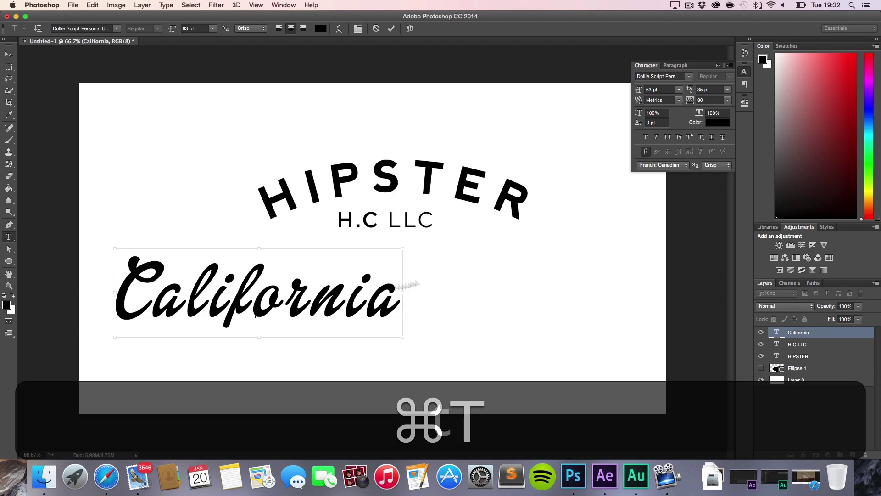
key("super+a")
left_click_drag(688, 104, 683, 107)
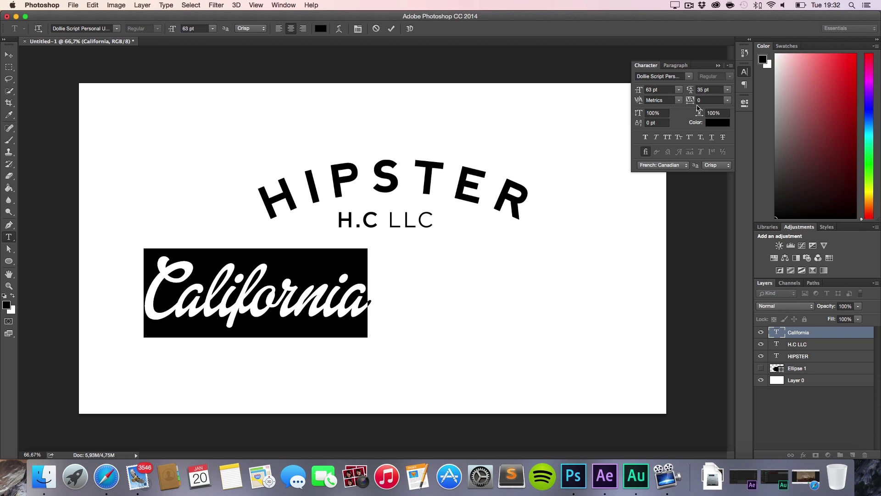
left_click(343, 266)
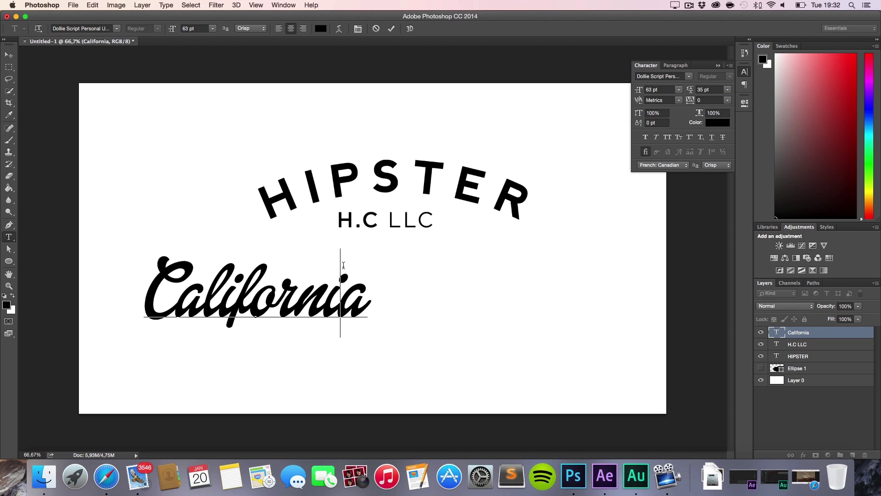
left_click(11, 55)
- Inspect the joins between the California letters up close, try a tracking of 80, and restore it to 0
key("super+plus")
key("super+h")
key("z")
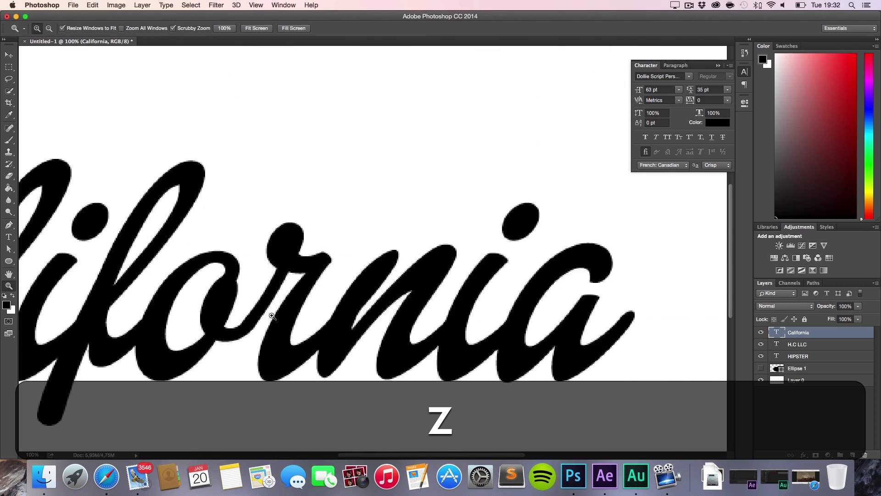
left_click_drag(273, 315, 274, 332)
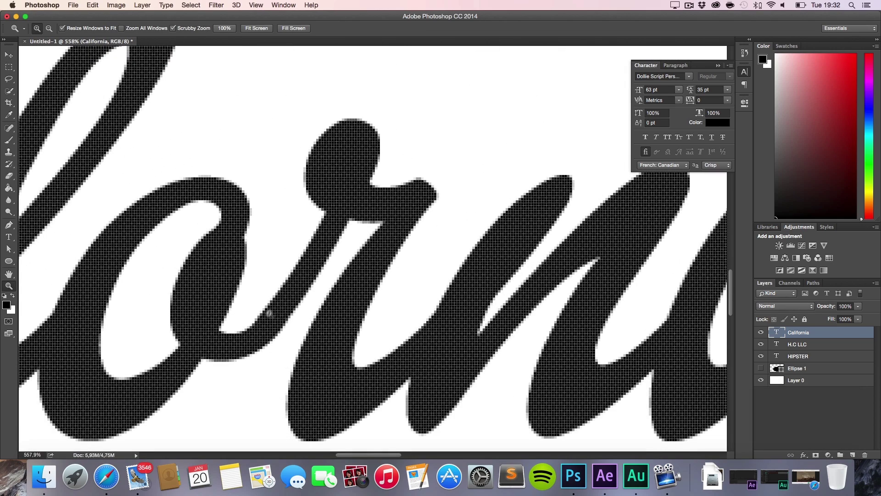
key("t")
key("super+a")
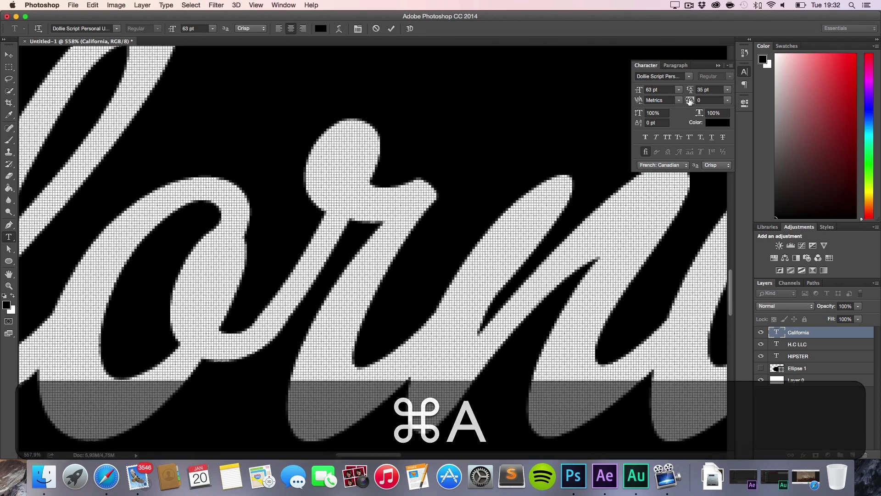
left_click_drag(689, 100, 694, 100)
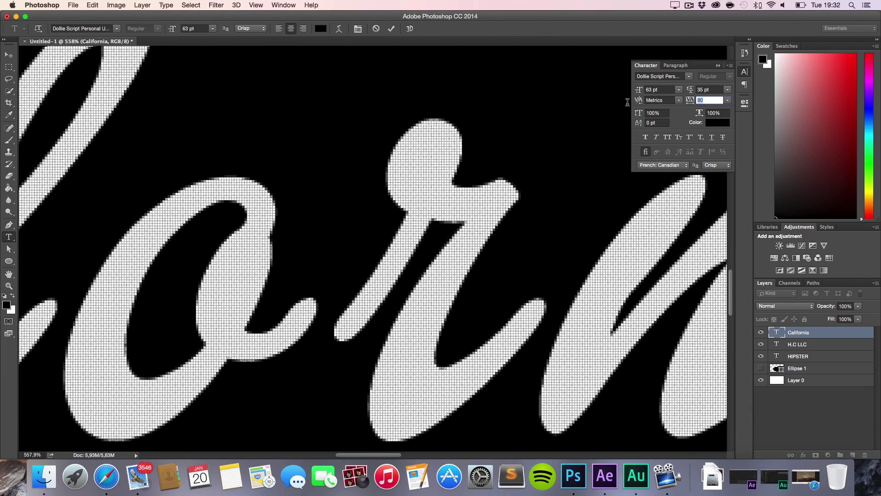
type("0")
- Move the California text under the H.C LLC line, roughly centred beneath the HIPSTER arc
key("super+1")
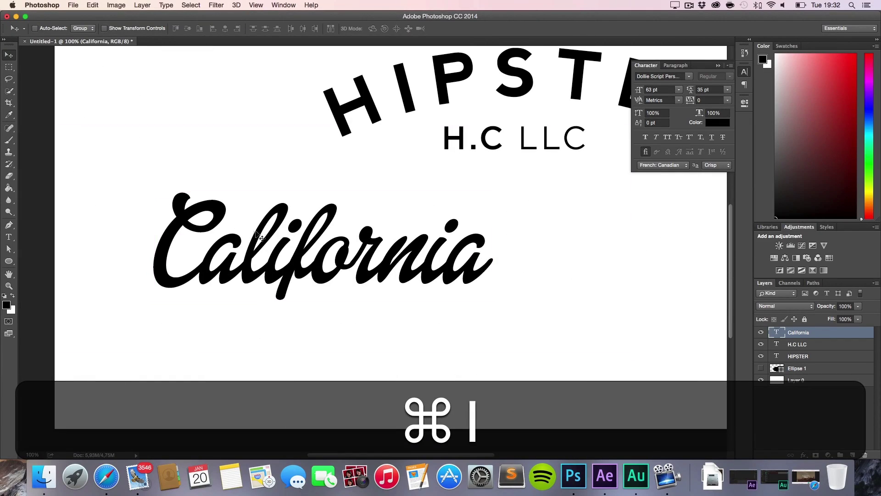
key("super+h")
key("z")
left_click(325, 230, "alt")
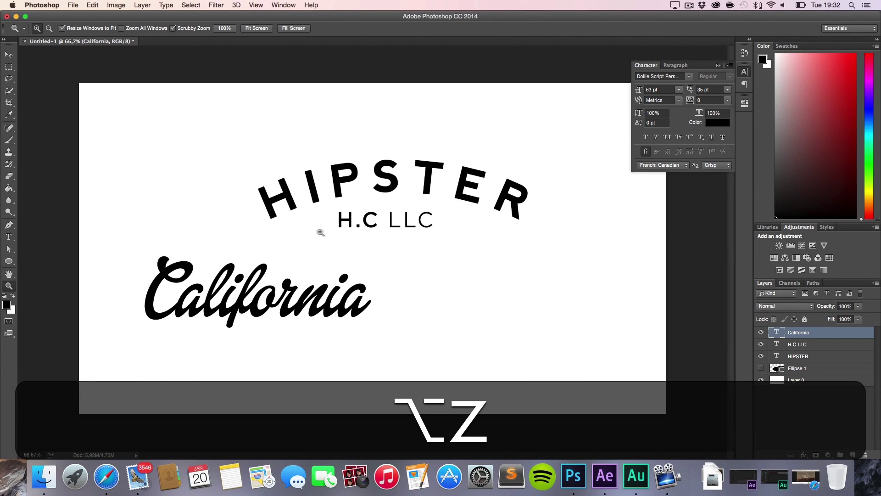
key("alt+h")
key("v")
left_click_drag(300, 290, 431, 275)
- Duplicate the H.C LLC text straight down to below the California text
key("t")
left_click(384, 223)
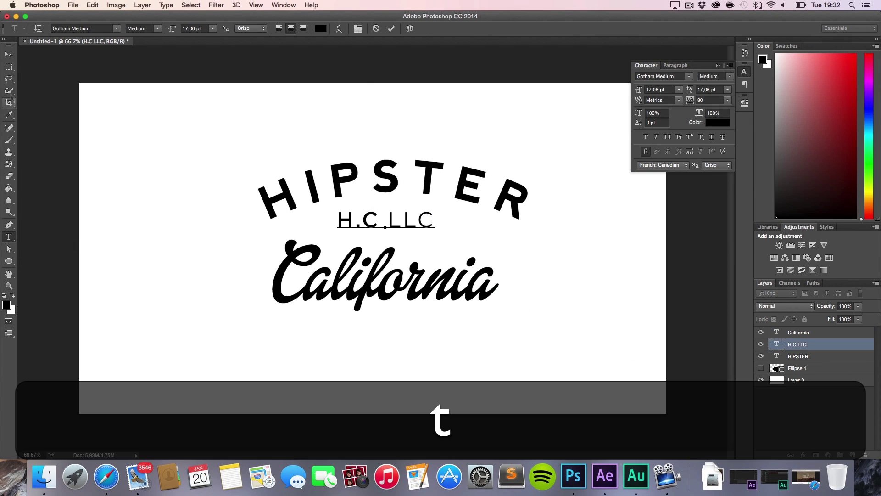
left_click(7, 56)
left_click_drag(363, 230, 364, 356)
- Replace the wording of the duplicated line with "SINCE 2015" in capitals
key("t")
left_click(365, 349)
key("super+a")
type("SINCe 2015")
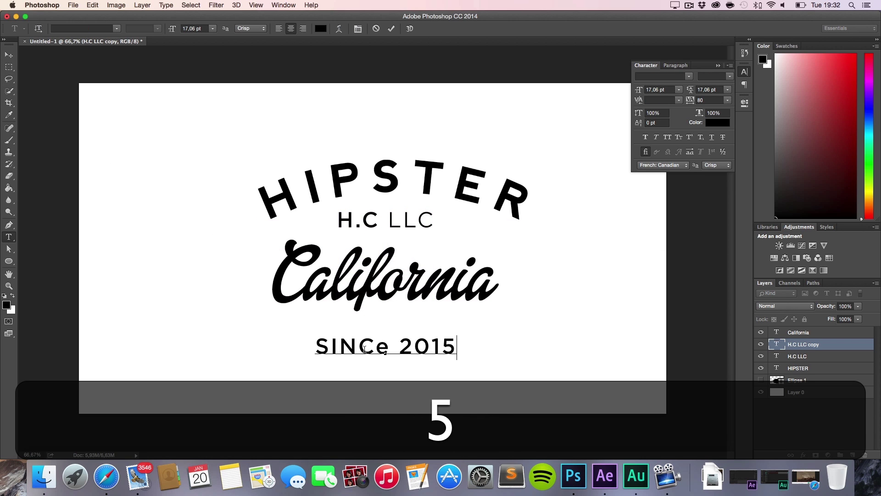
left_click_drag(375, 347, 390, 347)
type("E")
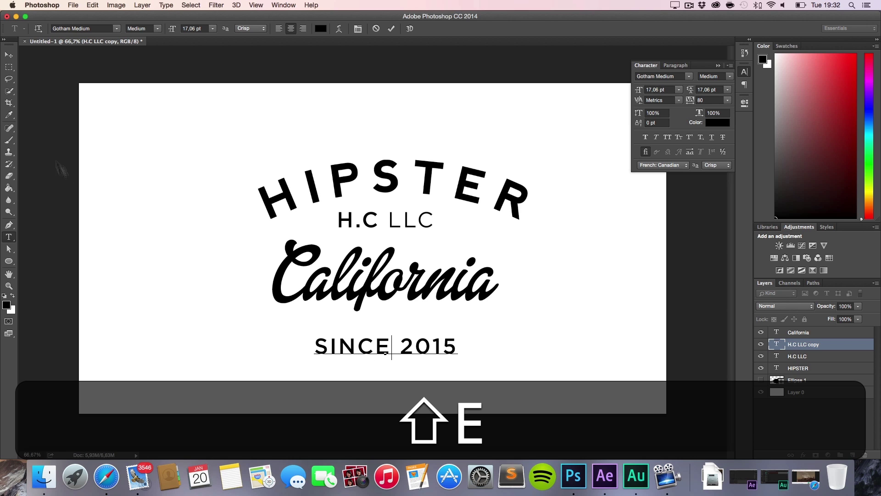
left_click(6, 52)
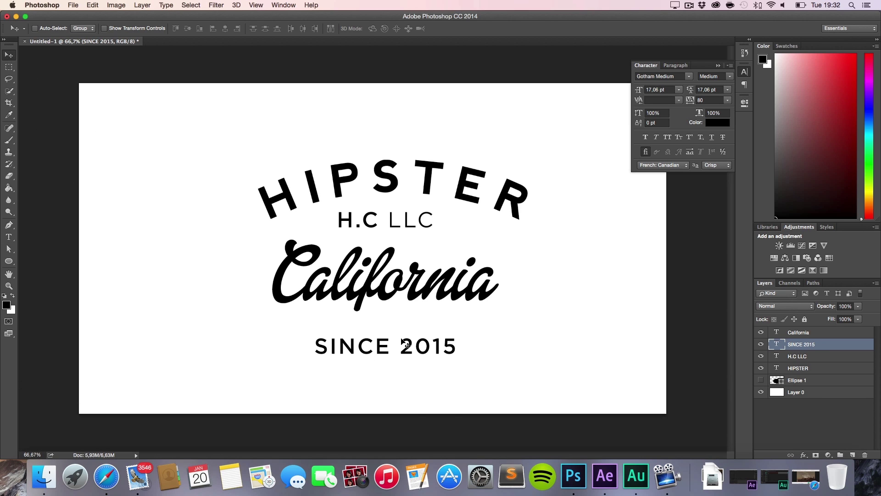
- Move the SINCE 2015 text up closer beneath California, keeping its size
key("super+t")
left_click_drag(458, 359, 422, 342)
key("super+Return")
key("super+z")
- Scale the HIPSTER arc text up proportionally around its centre to about 44 pt
key("t")
left_click(307, 186)
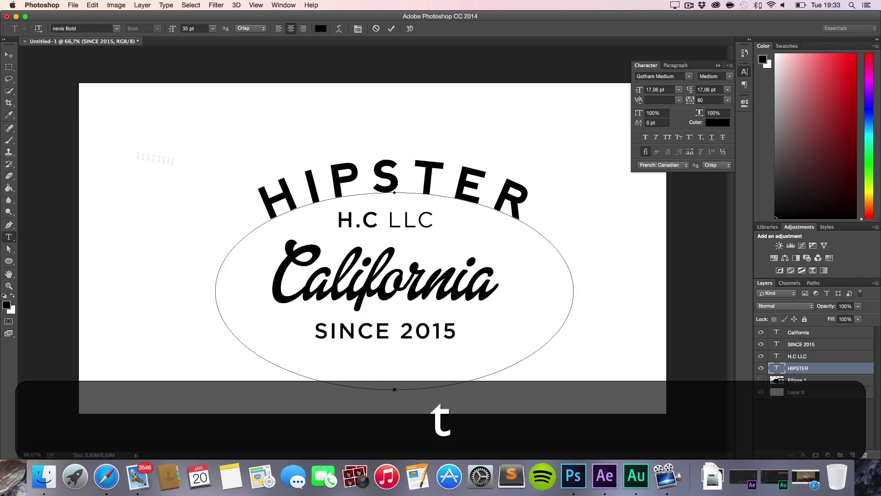
key("super+Return")
key("super+t")
key("shift+super+t")
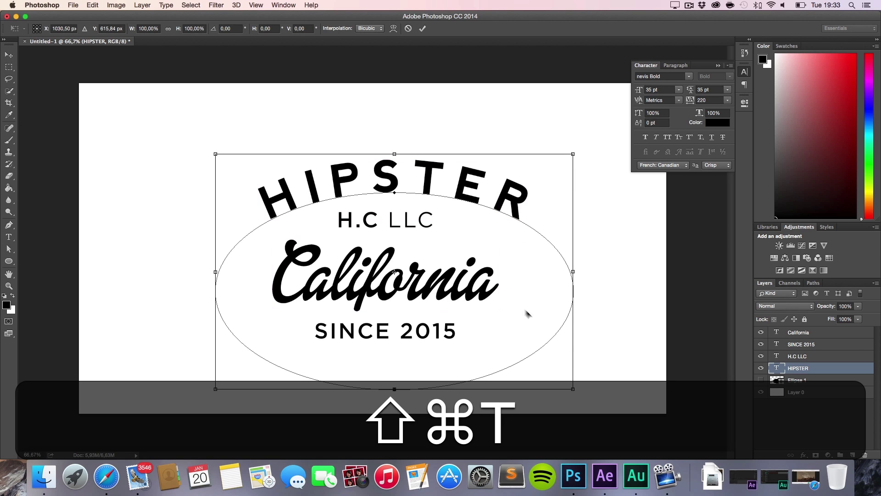
left_click_drag(573, 389, 618, 421)
key("Return")
- Shift the enlarged HIPSTER arc down so it sits just above the H.C LLC line
key("v")
key("shift+Down")
key("shift+Down")
key("shift+Down")
key("shift+Down")
key("shift+Down")
key("shift+Down")
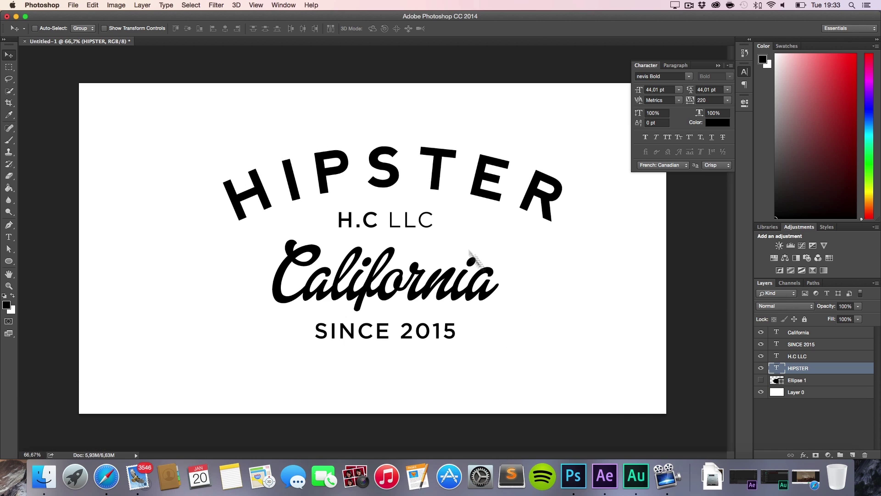
- Increase the tracking of the whole HIPSTER text to 280
key("t")
key("super+a")
left_click_drag(688, 104, 692, 103)
left_click(9, 55)
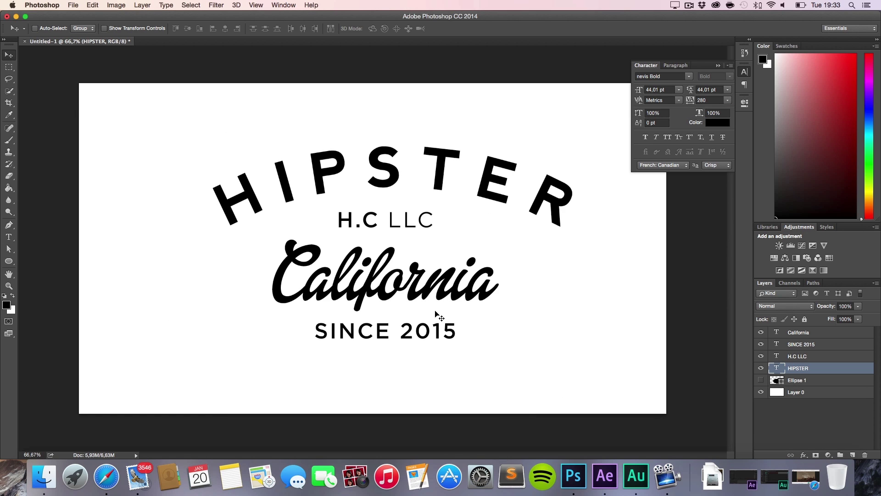
- Nudge the California text up slightly to balance its spacing between H.C LLC and SINCE 2015
left_click(801, 334)
key("v")
key("shift+Up")
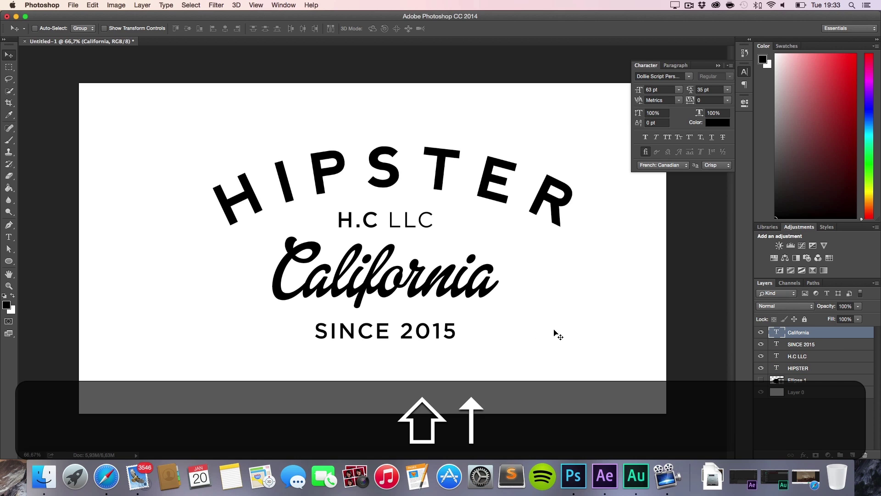
key("Down")
key("Down")
key("Down")
key("Down")
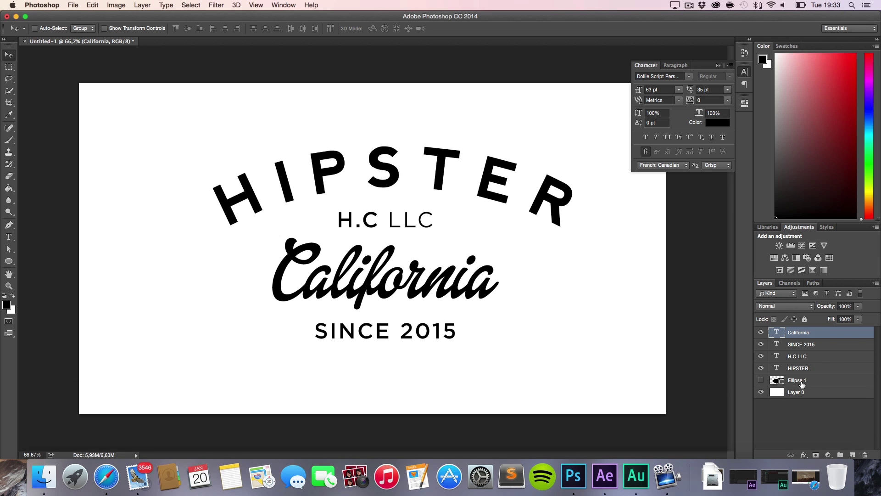
- Delete the hidden Ellipse 1 layer and the white background Layer 0
left_click(800, 380)
key("BackSpace")
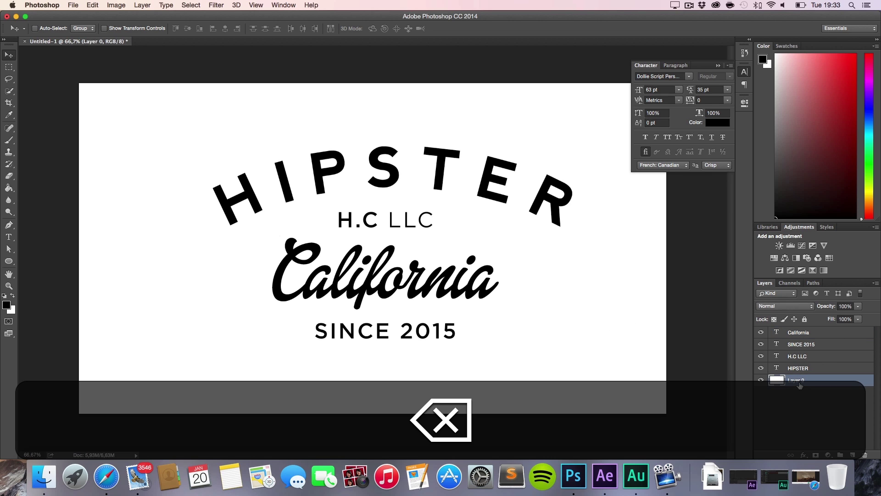
key("BackSpace")
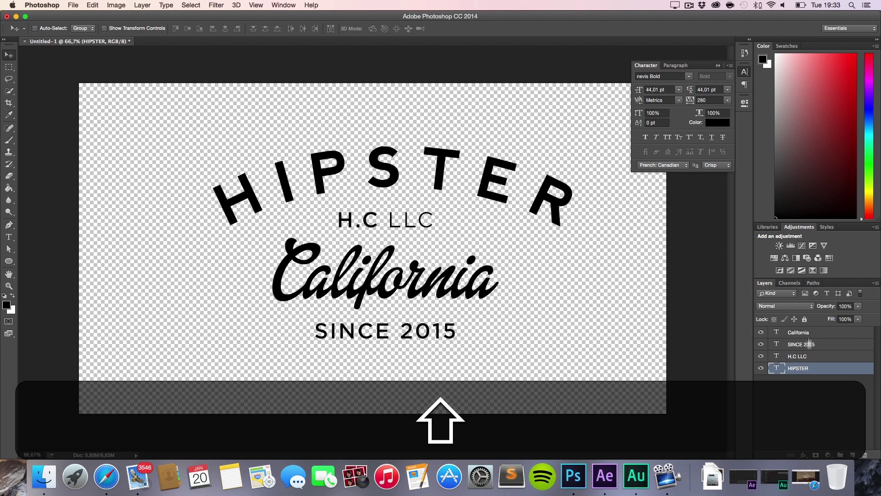
- Group all four text layers, centre the group vertically and horizontally on the canvas, and clear the selection
left_click(803, 332, "shift")
left_click(840, 455, "shift")
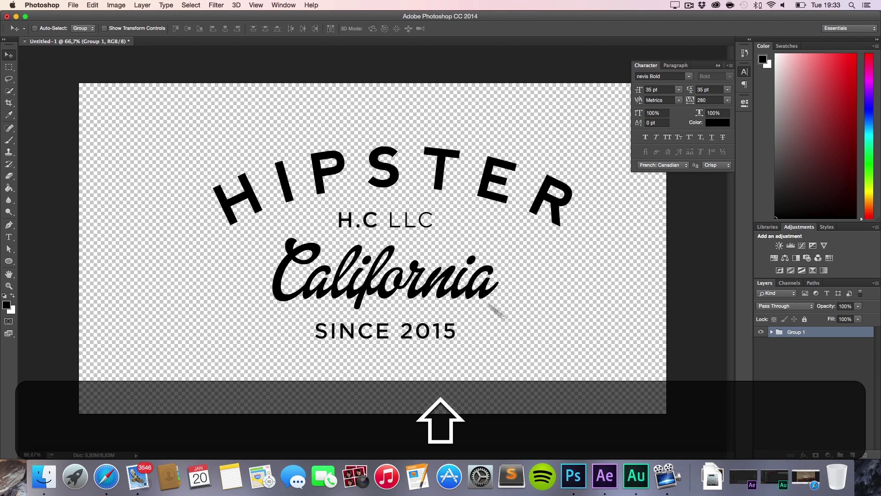
key("v")
key("super+a")
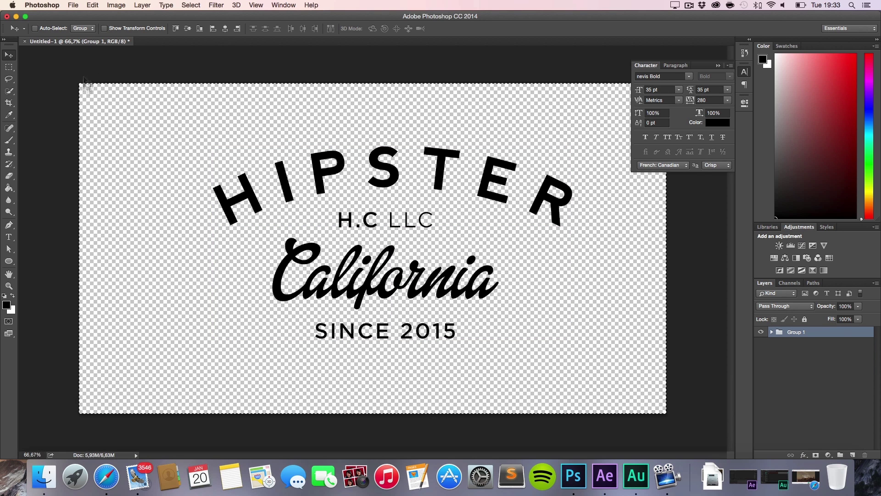
left_click(187, 29)
left_click(225, 28)
key("m")
left_click(255, 67)
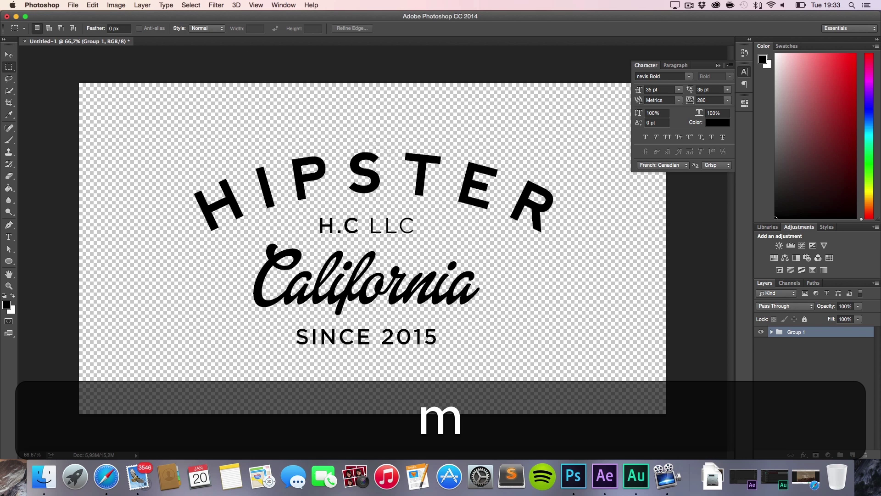
- Move the four text layers out of Group 1 and delete the empty group
left_click(771, 331)
left_click(799, 345)
left_click(802, 380, "shift")
left_click_drag(807, 344, 806, 326)
left_click(793, 383)
key("BackSpace")
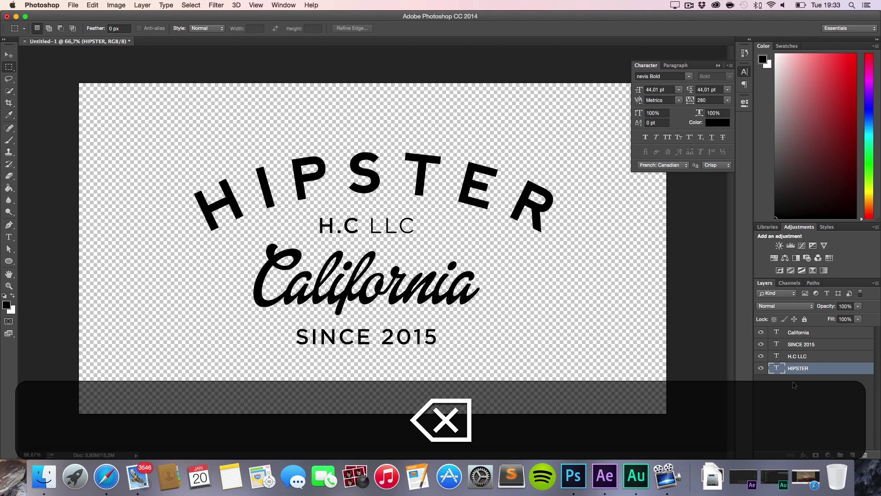
key("m")
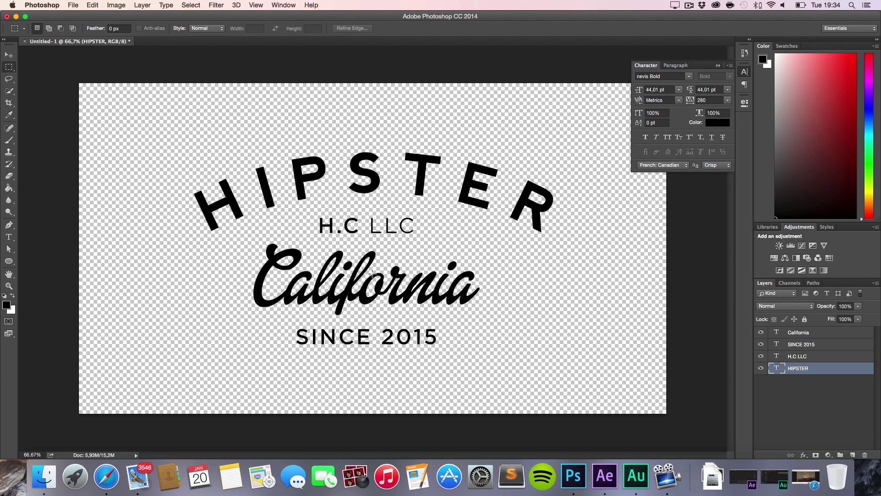
key("h")
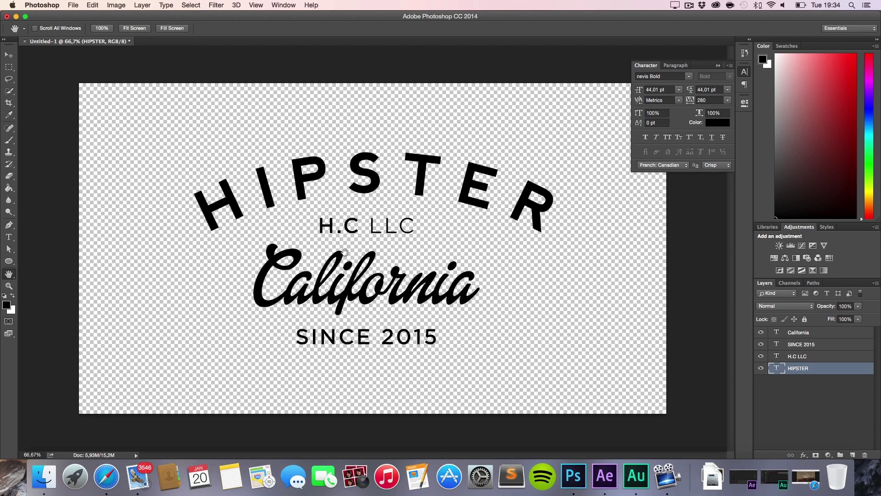
- Save the logo document to the Desktop in Photoshop format as Logo.psd, keeping its layers
left_click(42, 5)
mouse_move(79, 8)
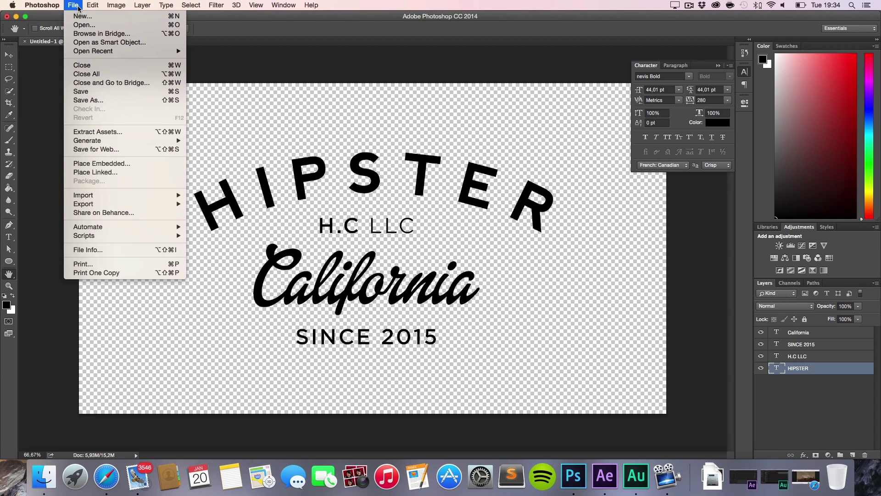
left_click(91, 101)
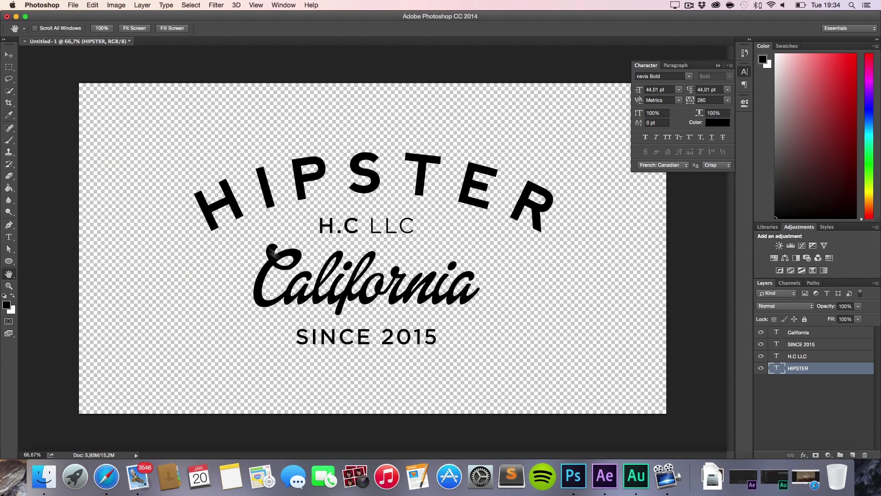
key("super+shift+s")
left_click(309, 154)
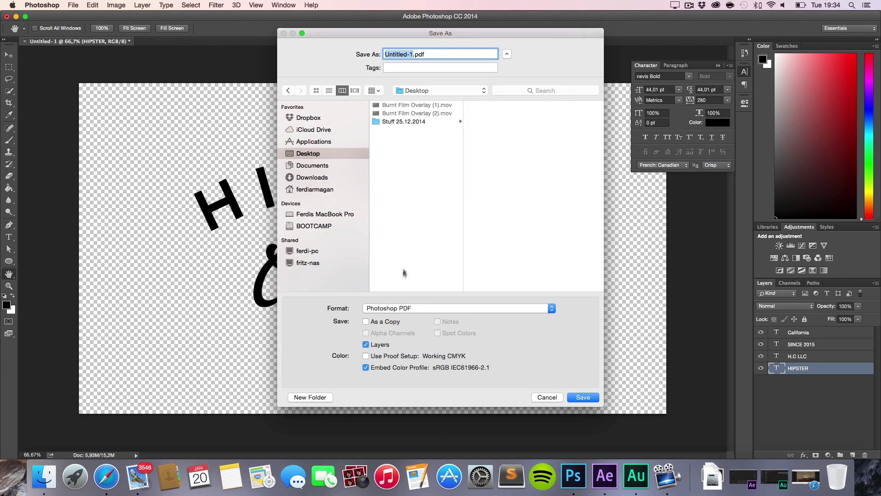
left_click(399, 306)
left_click(397, 207)
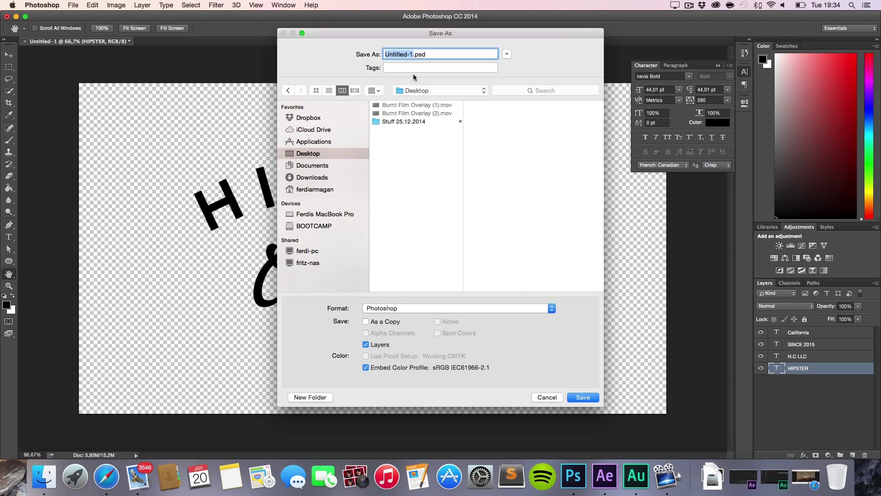
type("Logo")
key("Return")
key("Return")
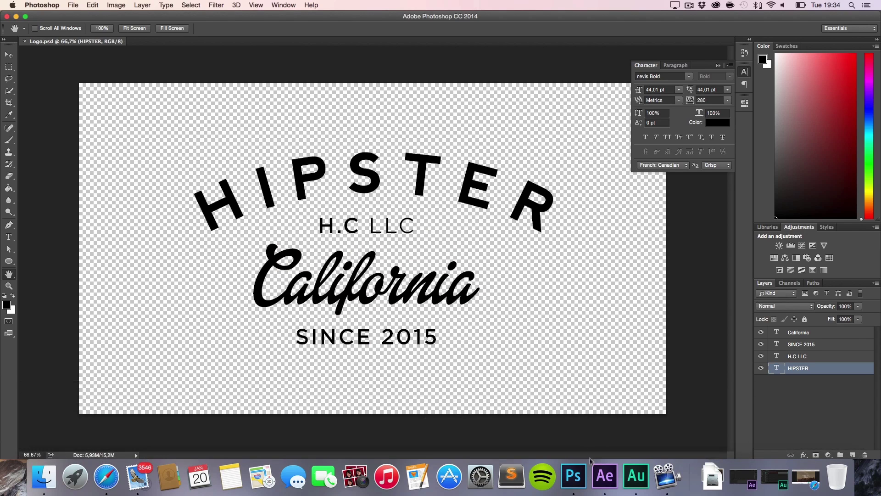
- Switch to After Effects and create a new 1920 x 1080 composition at 30 frames per second
left_click(604, 475)
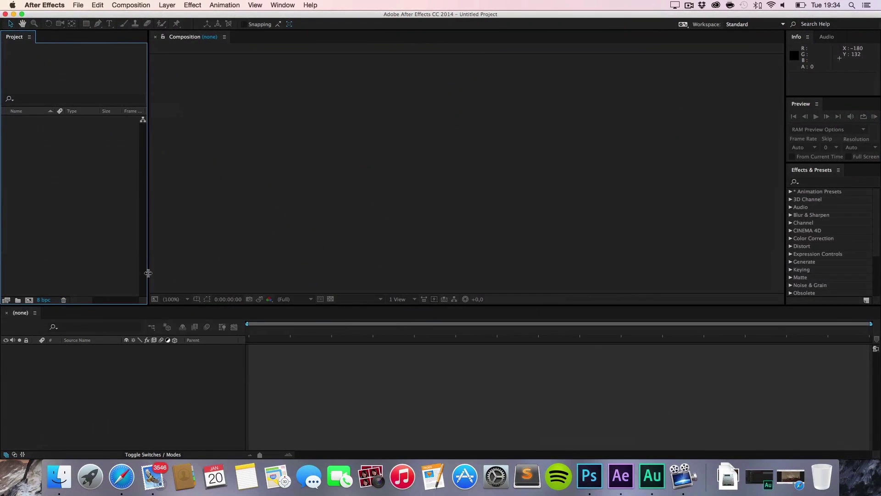
key("super+n")
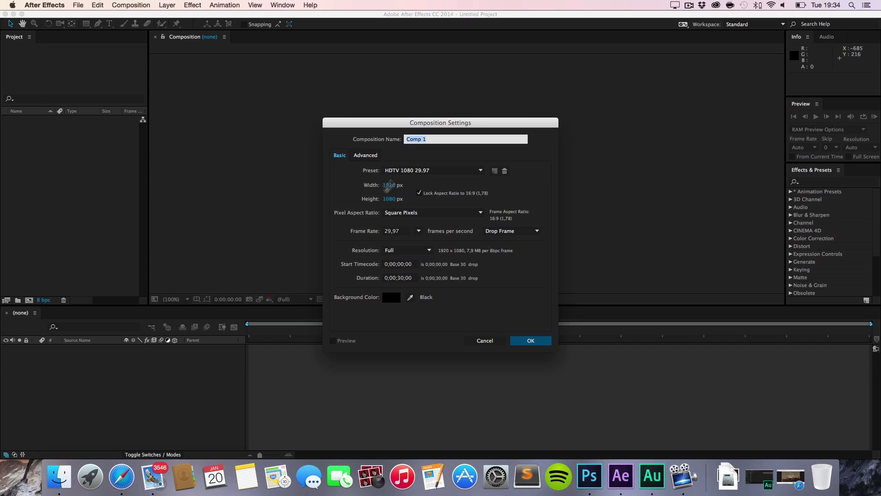
left_click(416, 231)
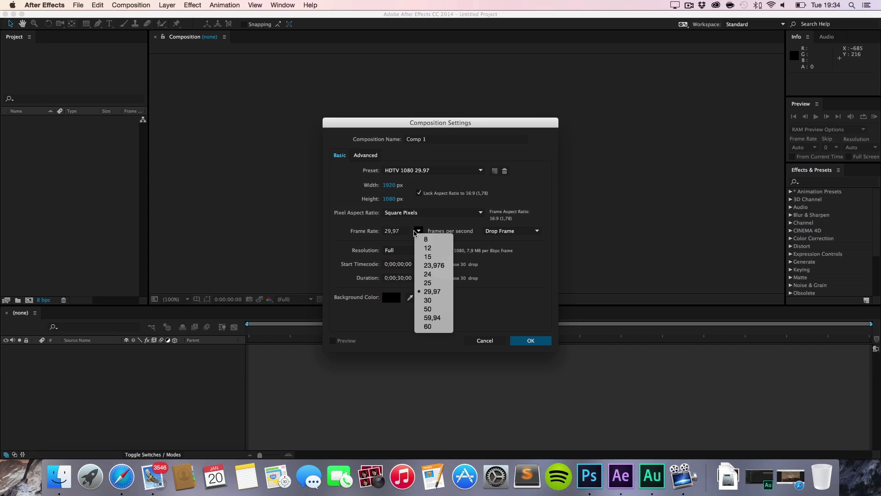
left_click(427, 300)
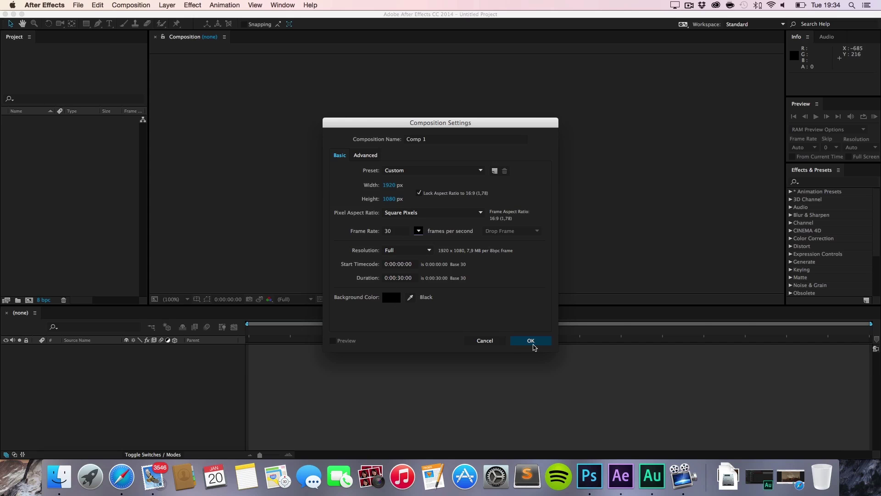
left_click(530, 340)
- Import Logo.psd from the Desktop as a Composition with editable layer styles
double_click(64, 181)
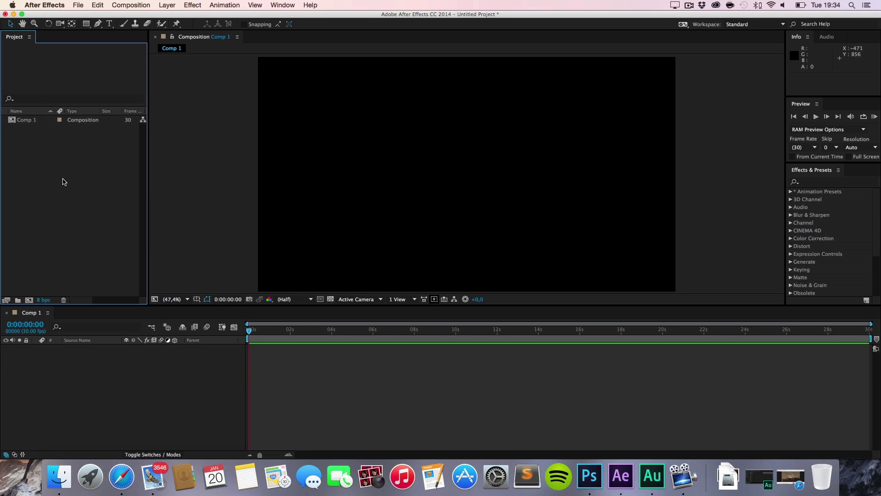
left_click(312, 144)
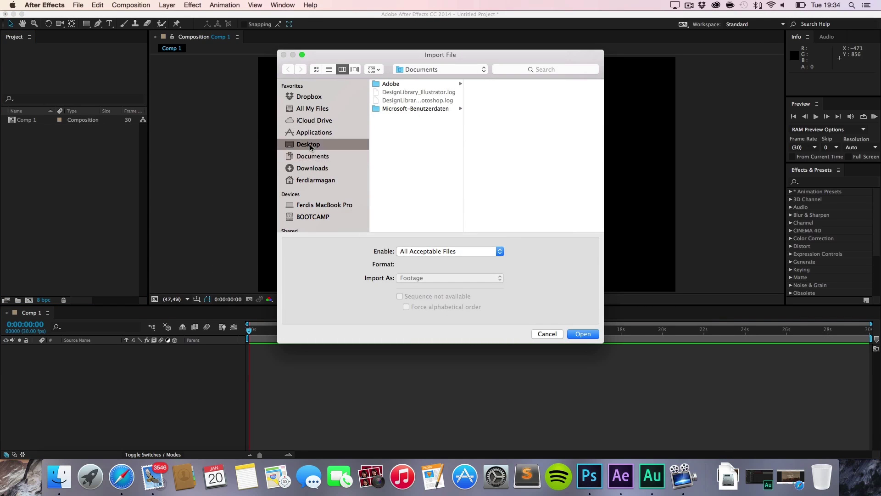
left_click(394, 100)
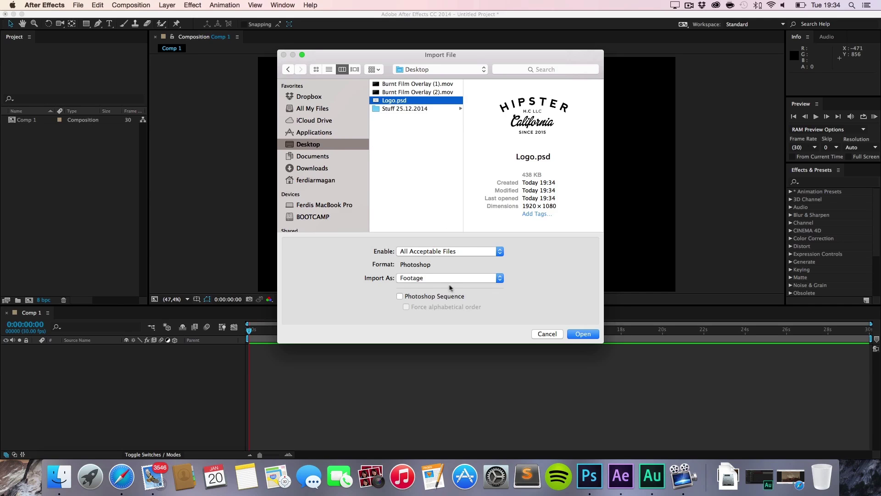
left_click(447, 279)
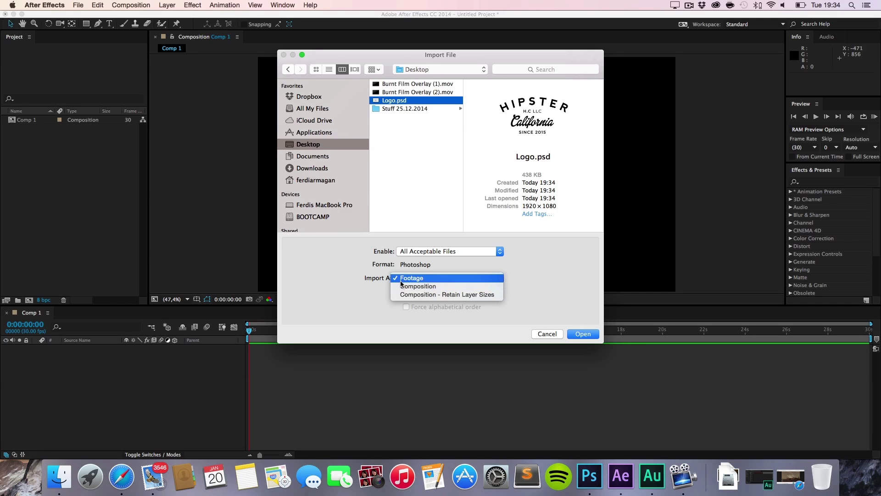
left_click(427, 286)
left_click(577, 335)
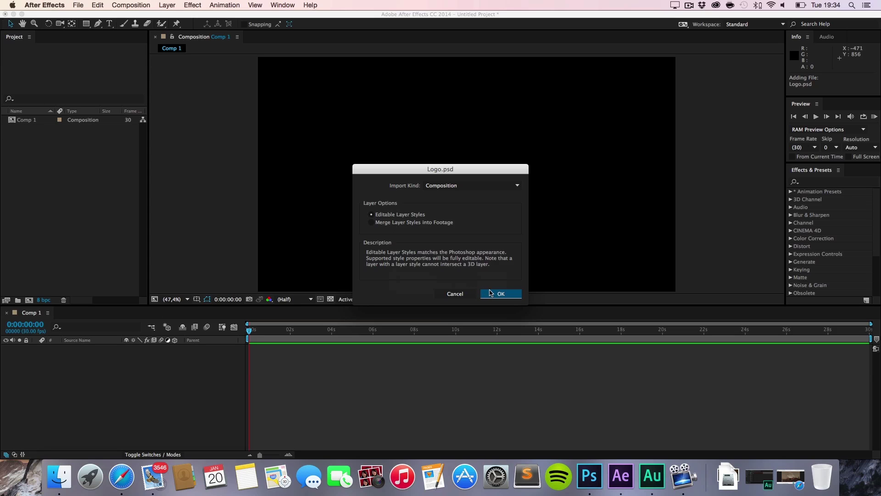
left_click(491, 292)
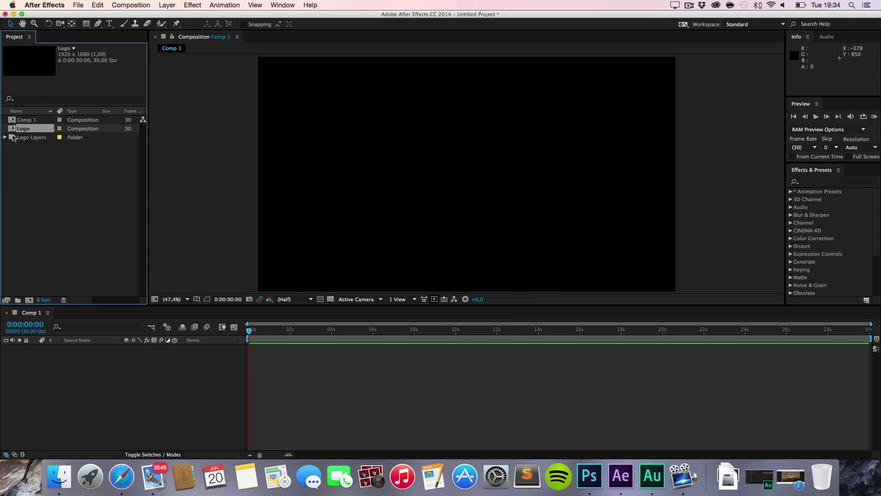
- Add all four Logo Layers files to Comp 1 and convert them to editable text
left_click(5, 138)
left_click(23, 147)
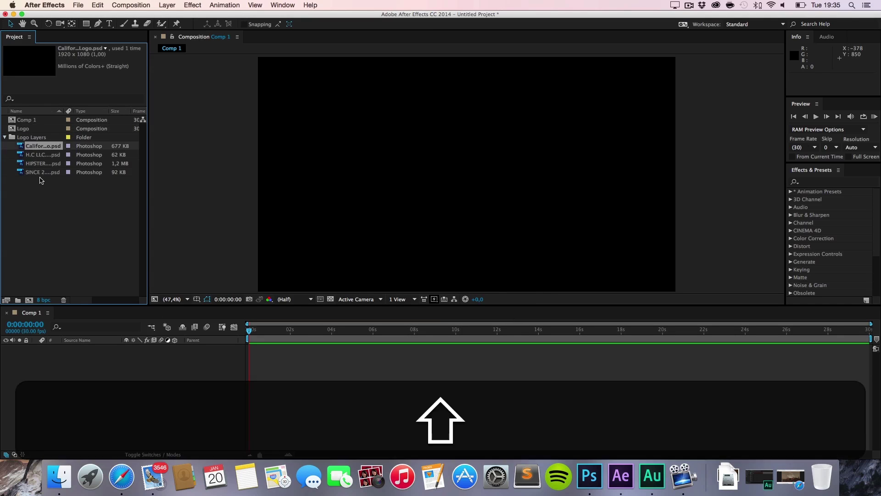
left_click(41, 175, "shift")
left_click_drag(41, 148, 59, 372)
right_click(84, 362)
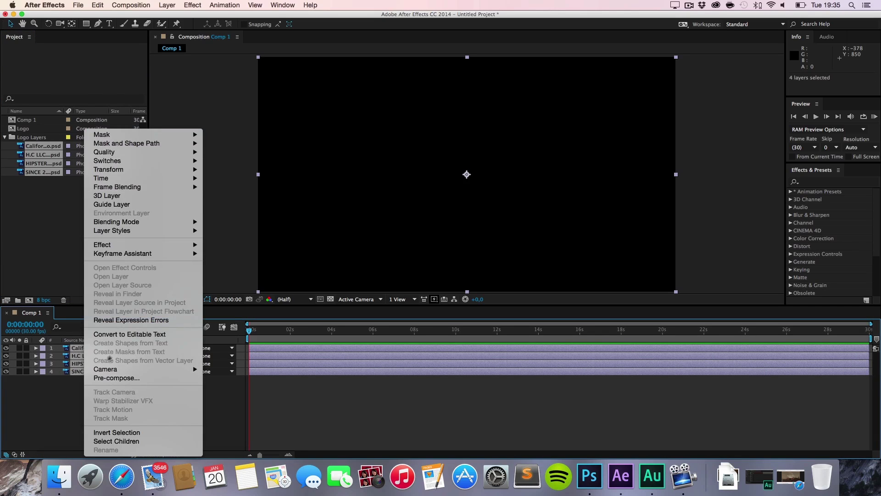
left_click(123, 334)
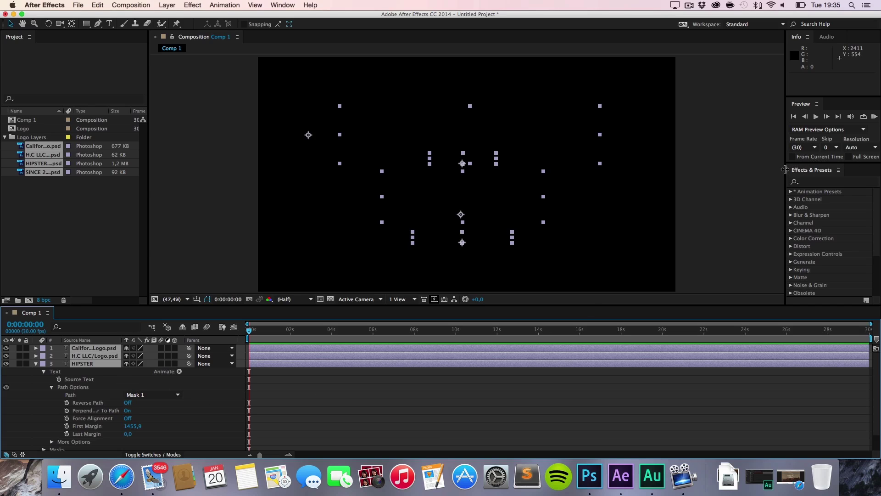
- Show the character settings, set the colour of all four text layers to white, and clear the selection
left_click_drag(784, 169, 754, 172)
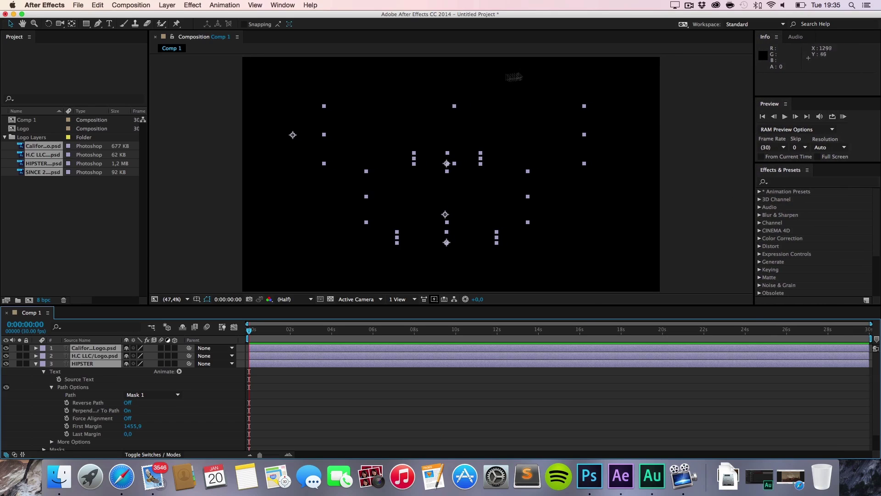
left_click(289, 5)
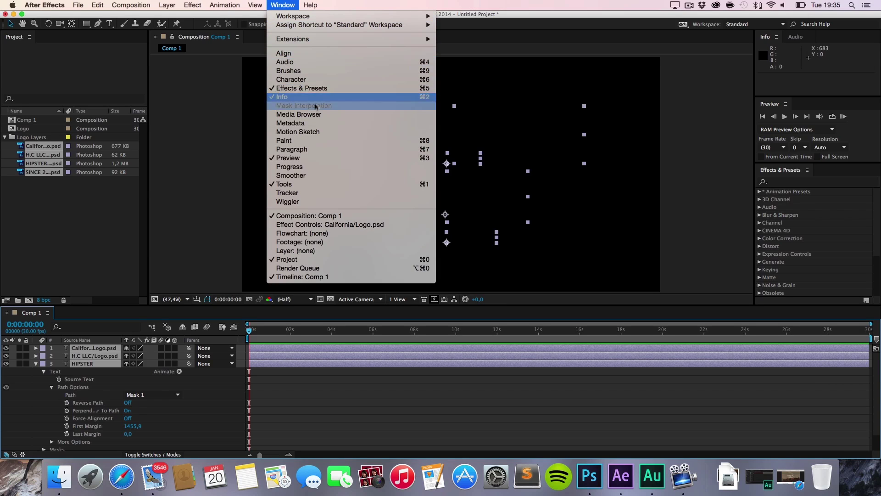
left_click(294, 80)
left_click(830, 191)
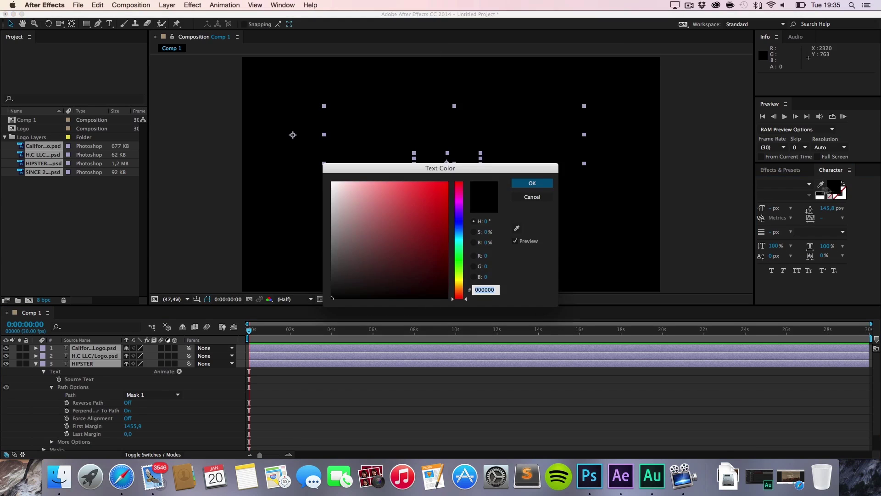
left_click_drag(399, 204, 289, 171)
left_click(533, 188)
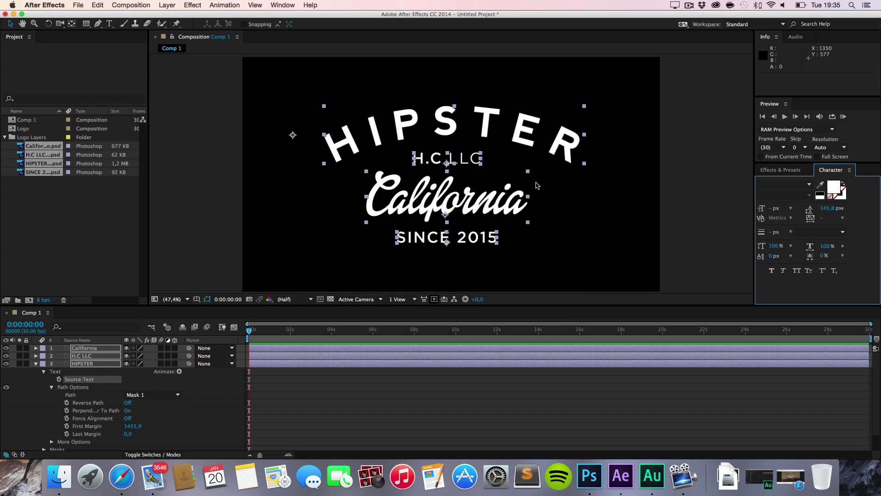
left_click(692, 198)
- Collapse the HIPSTER layer's properties in the Comp 1 timeline
scroll(474, 211, "down", 2)
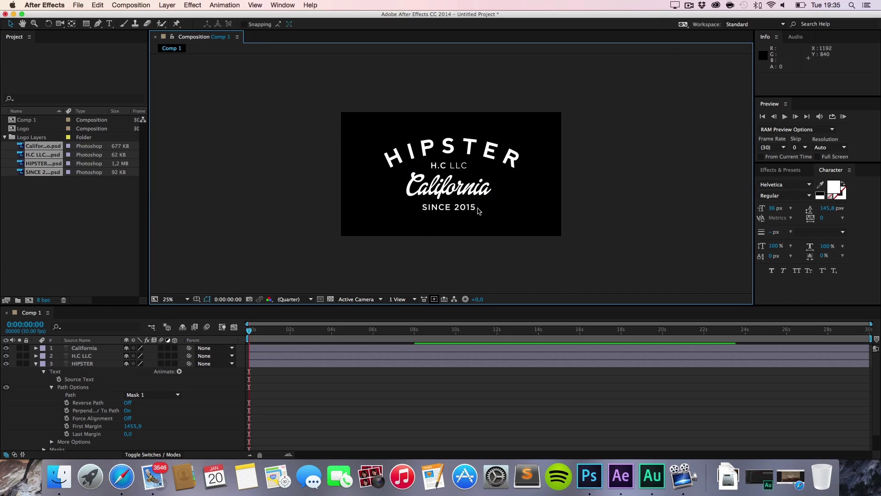
scroll(467, 197, "up", 2)
mouse_move(466, 190)
left_mouse_down()
mouse_move(457, 163)
mouse_move(455, 188)
left_mouse_up()
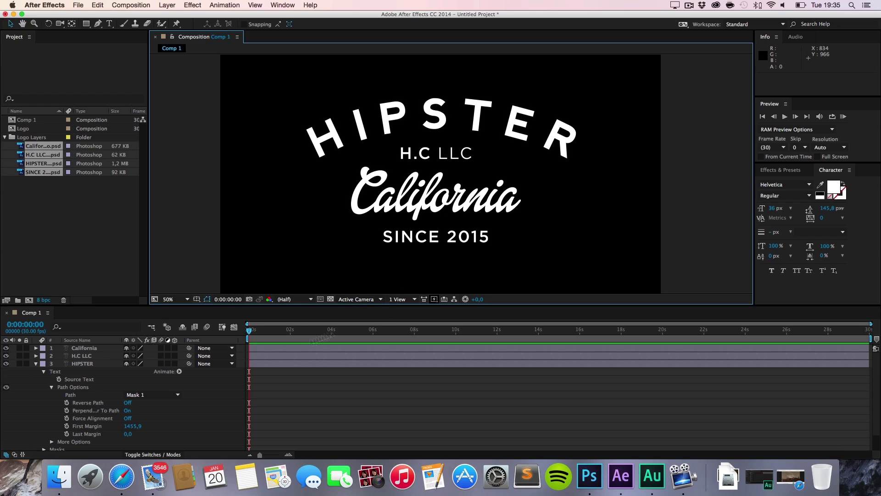
left_click(36, 364)
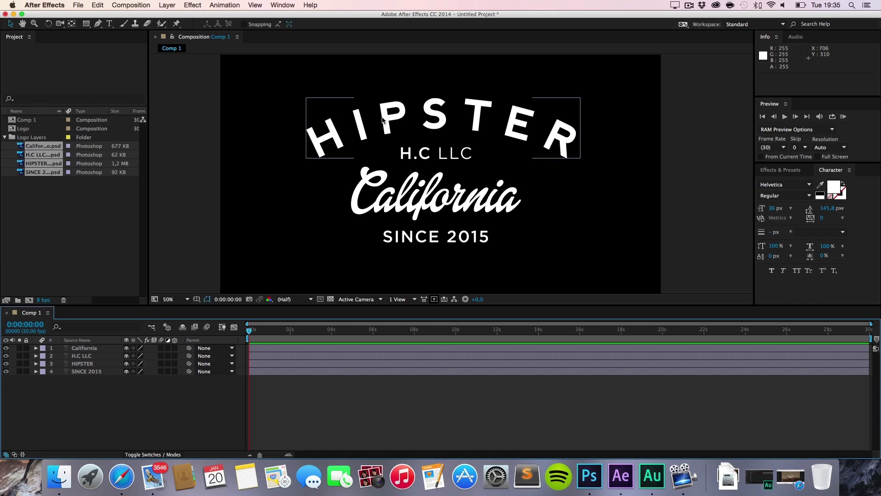
key("super+t")
left_click(344, 127)
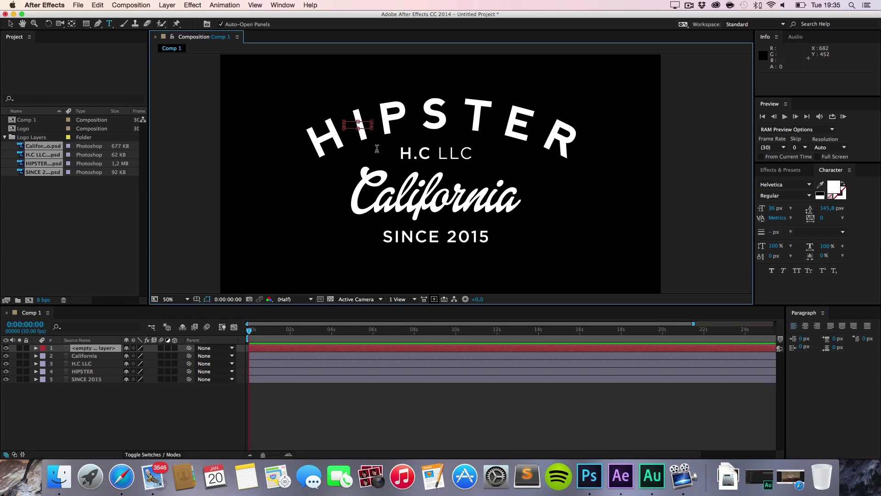
key("super+z")
key("super+t")
key("t")
left_click(334, 134)
mouse_move(355, 126)
left_mouse_down()
mouse_move(397, 118)
mouse_move(351, 110)
left_mouse_up()
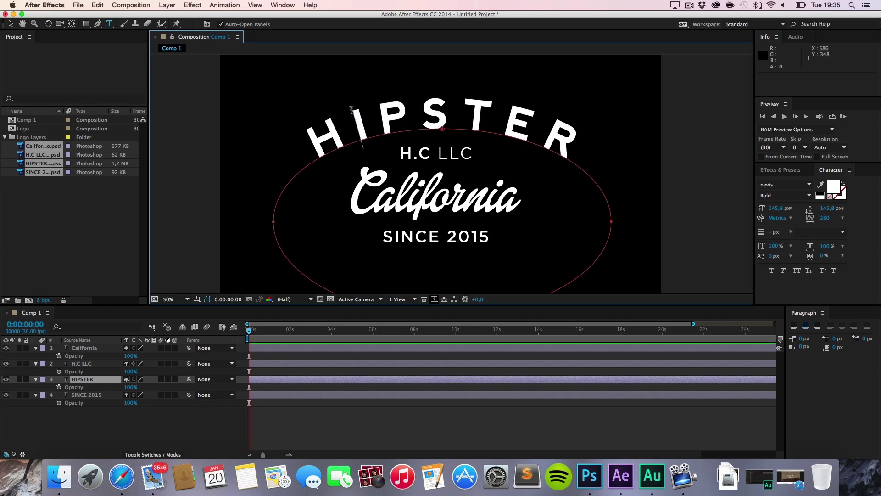
left_click(11, 24)
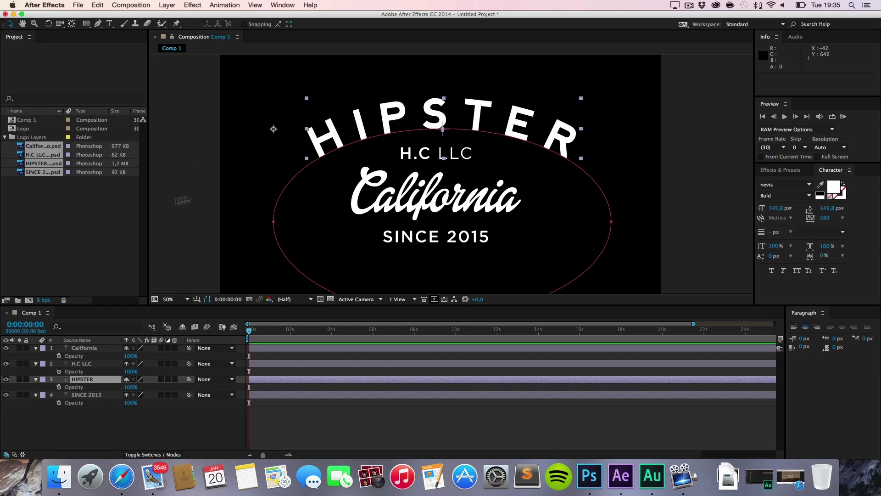
left_click(183, 221)
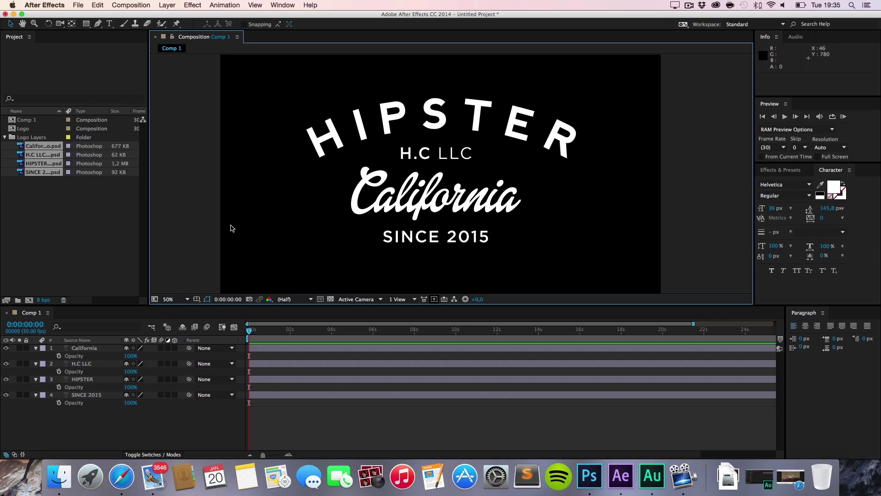
- Try replacing the curved HIPSTER text with HELLO, undo the text change, and clear the selection
key("super+t")
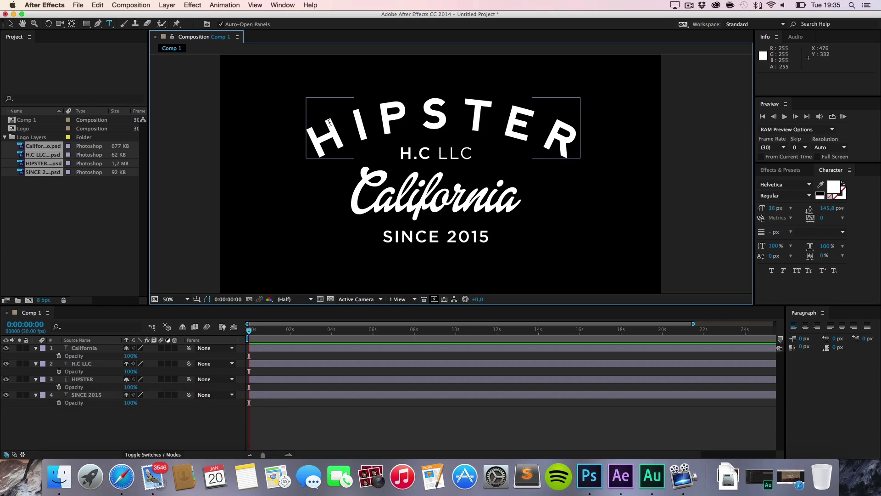
left_click_drag(332, 133, 511, 134)
left_click(511, 134)
key("super+a")
key("super+BackSpace")
key("shift+super+BackSpace")
type("H")
key("shift+BackSpace")
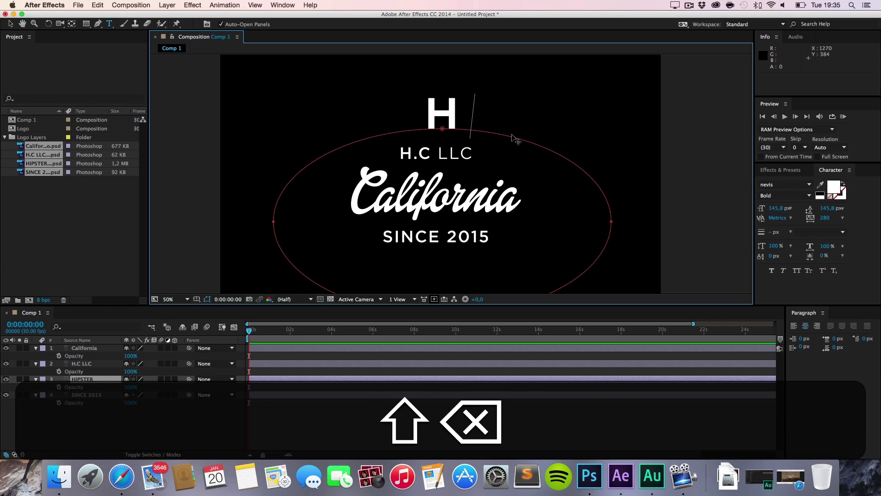
type("ELLO")
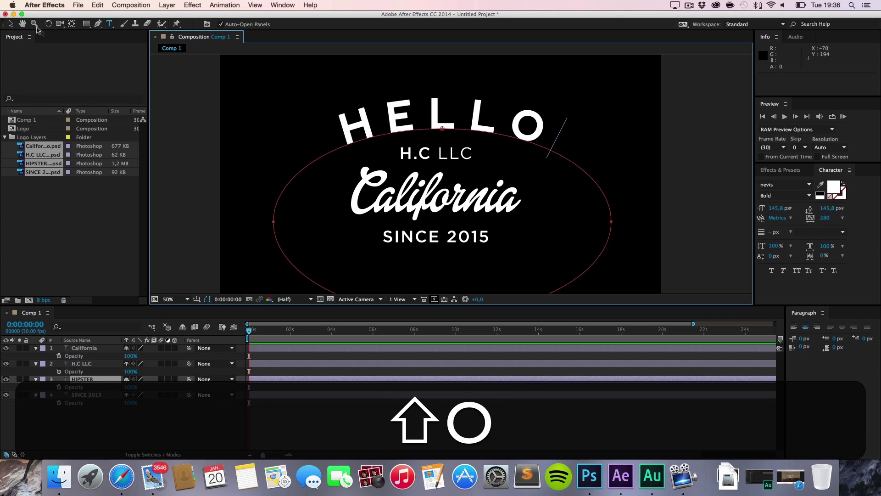
left_click(10, 24)
key("super+z")
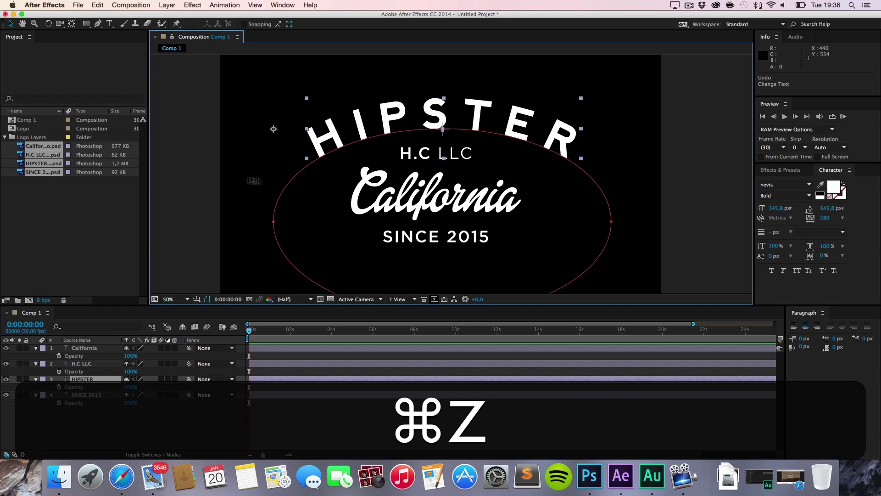
left_click(241, 180)
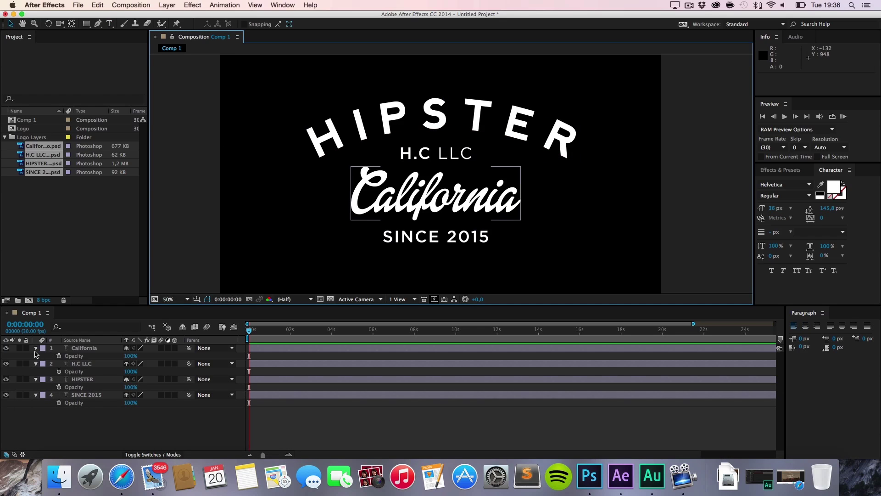
- Collapse the properties of all four text layers in the Comp 1 timeline
left_click(36, 348)
left_click(35, 356)
left_click(36, 364)
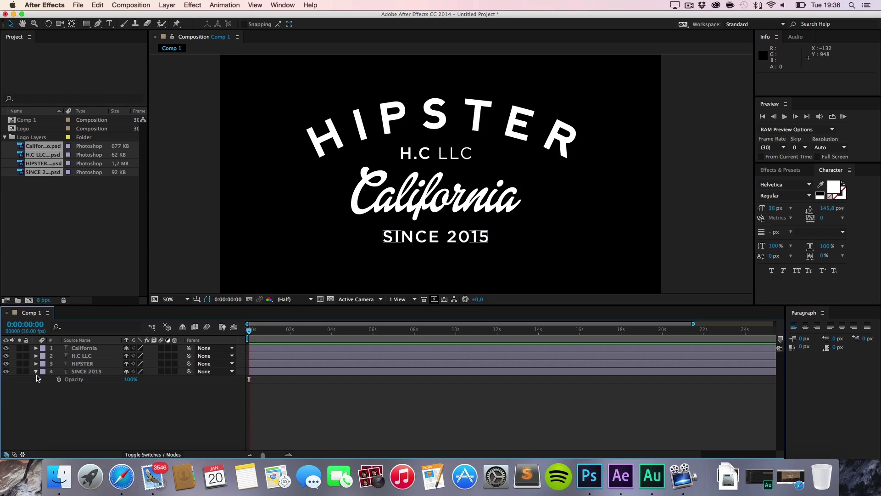
left_click(36, 372)
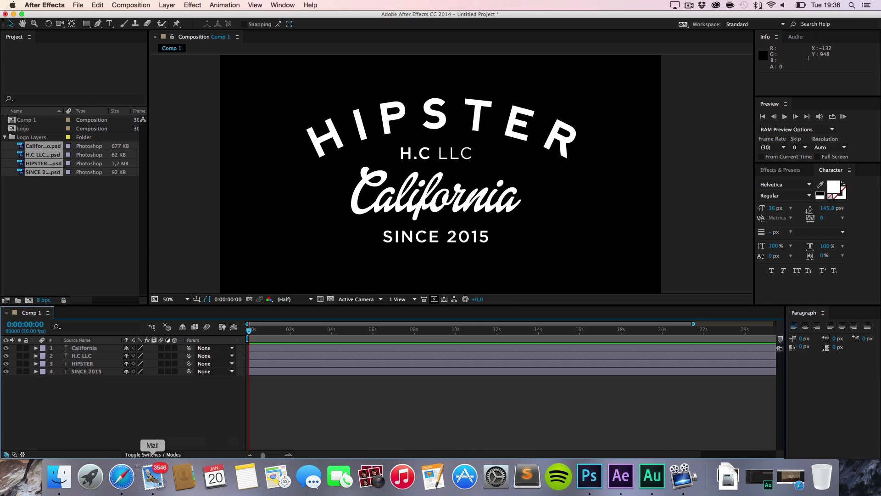
- Switch to Safari, review how the text animates in the Hipster Intro video, and return to After Effects
left_click(119, 479)
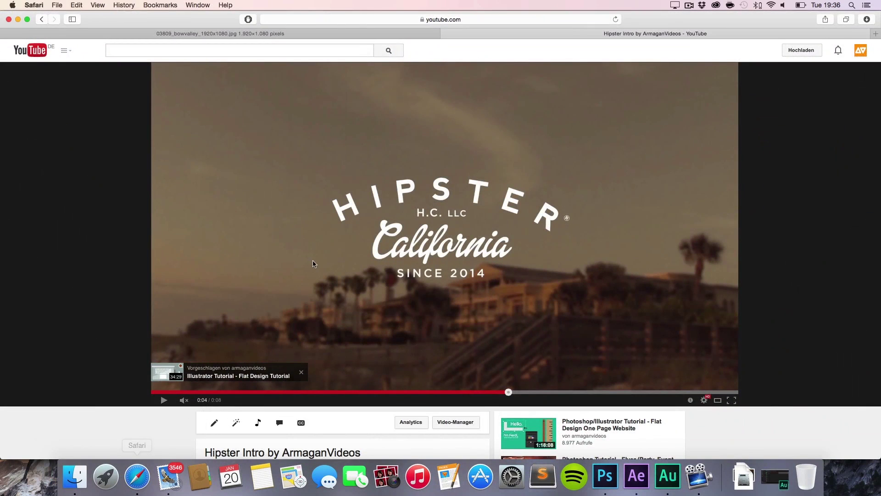
left_click(279, 392)
left_click(230, 392)
left_click(247, 391)
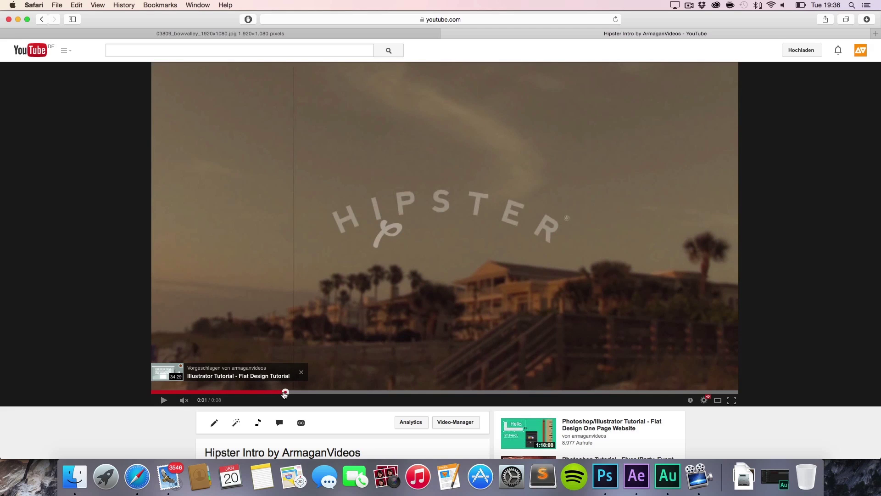
left_click_drag(285, 392, 297, 392)
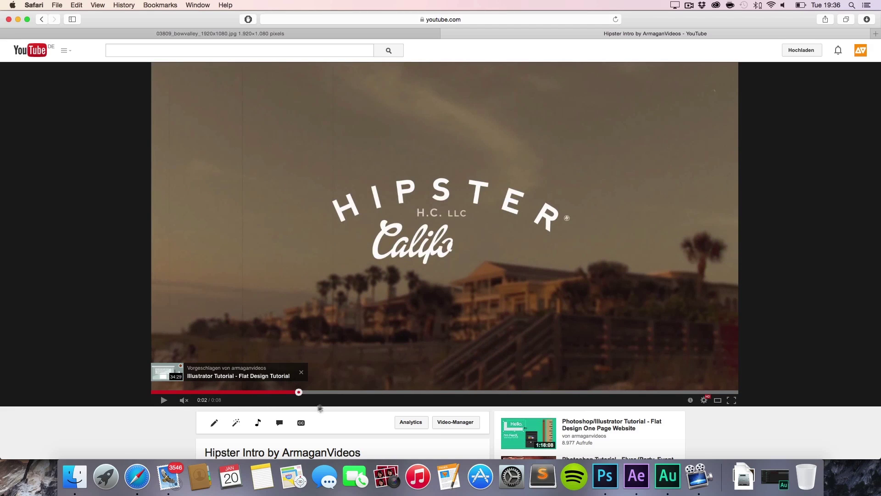
left_click_drag(277, 392, 234, 392)
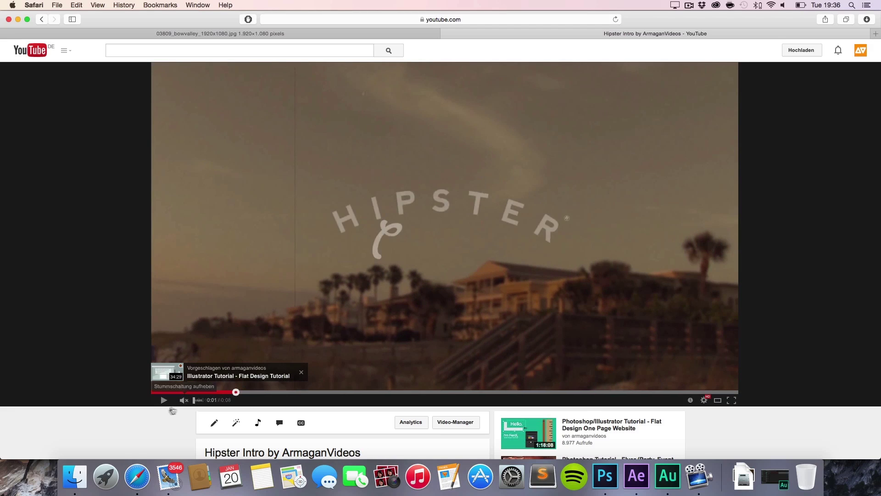
left_click(163, 400)
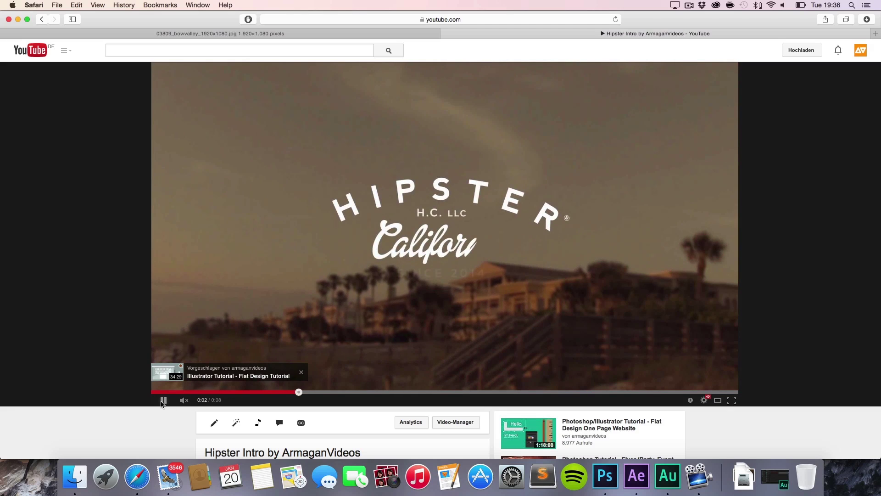
key("space")
left_click(276, 391)
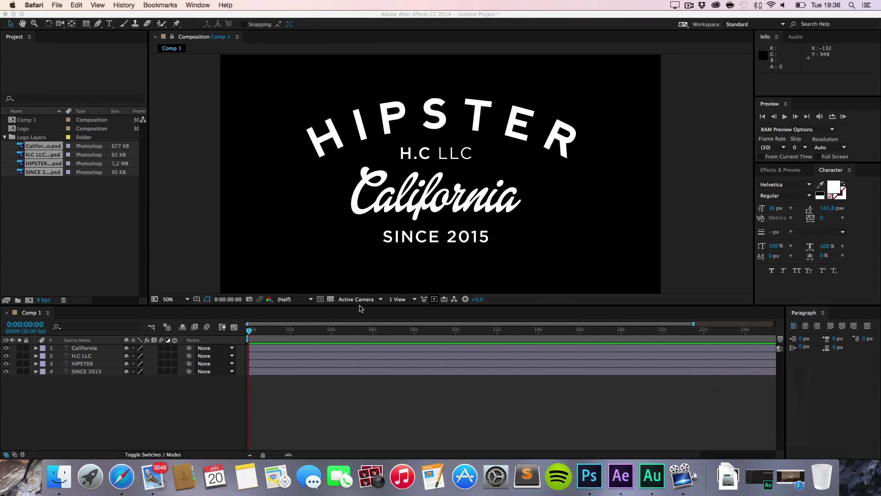
left_click(350, 310)
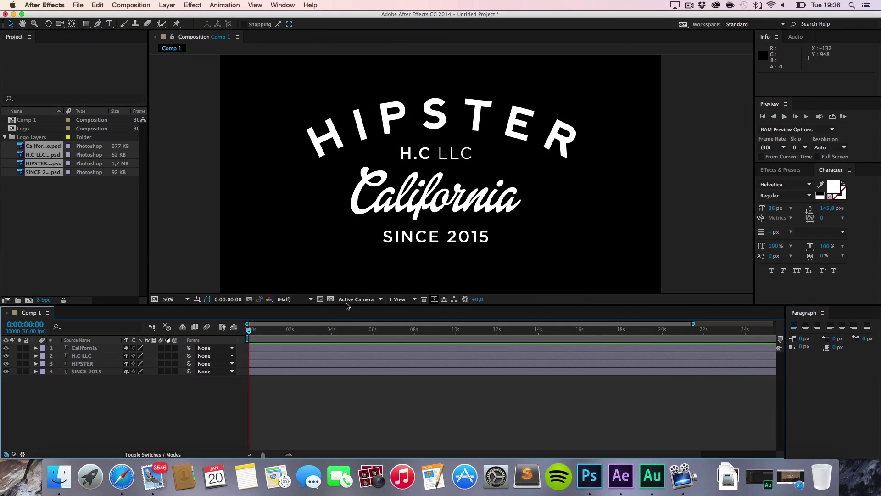
- Enlarge the composition view and keyframe the HIPSTER layer's position from 232.2, 505.3 at the start to its original place at 0:00:06:04
left_click_drag(347, 306, 347, 351)
left_click(97, 394)
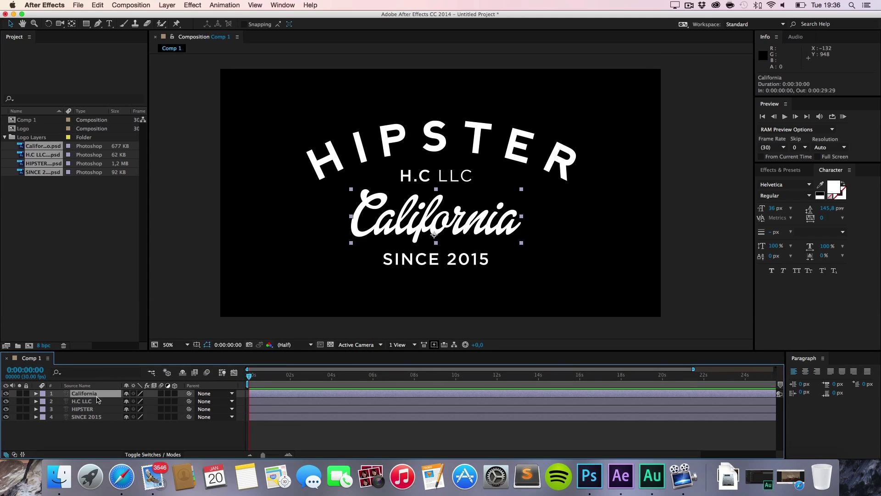
left_click(82, 401)
left_click(89, 409)
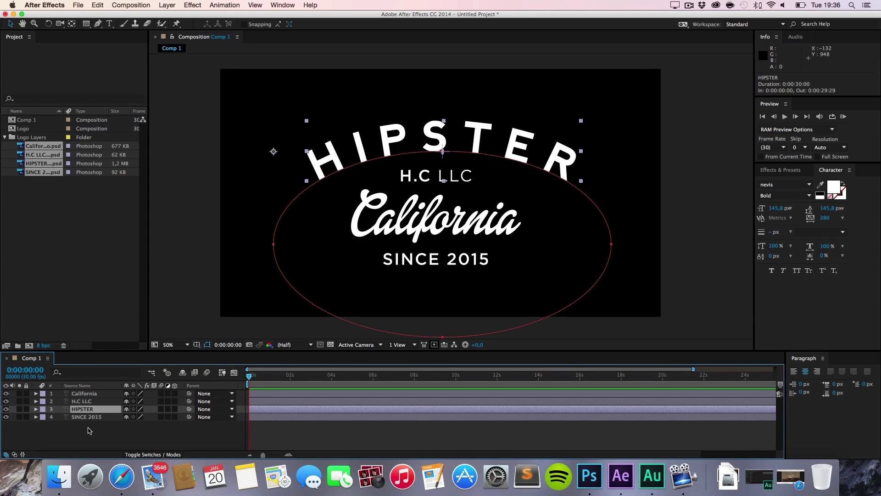
key("p")
left_click(59, 416)
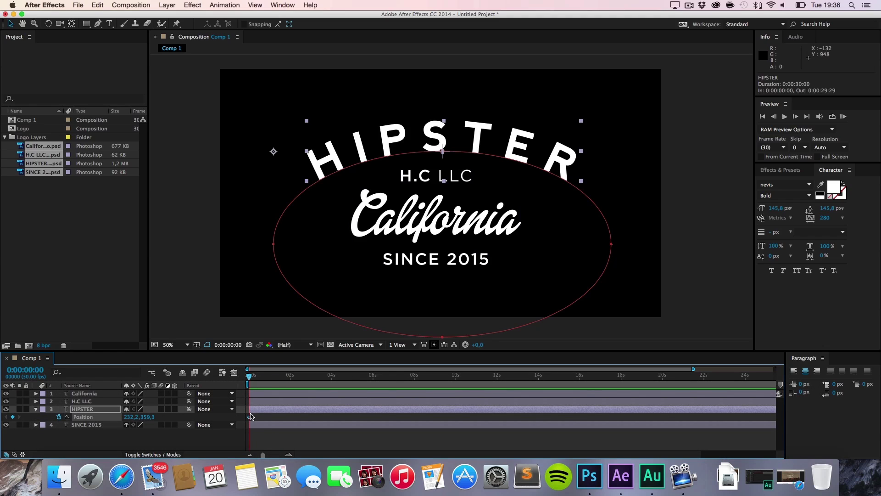
left_click_drag(249, 418, 294, 420)
left_click_drag(371, 421, 375, 418)
left_click_drag(149, 423, 221, 413)
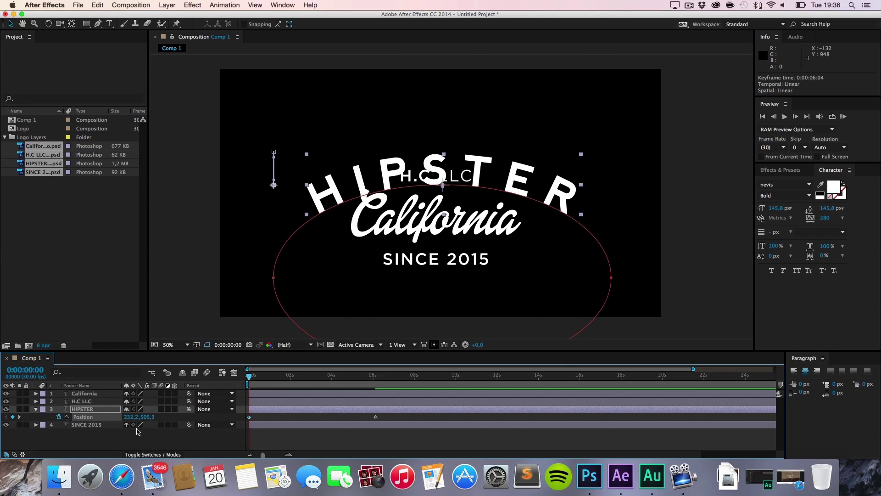
- Keyframe the HIPSTER layer's opacity from 0% at the start to 100% at 0:00:05:08, and check the fade-in
key("t")
left_click_drag(249, 417, 290, 418)
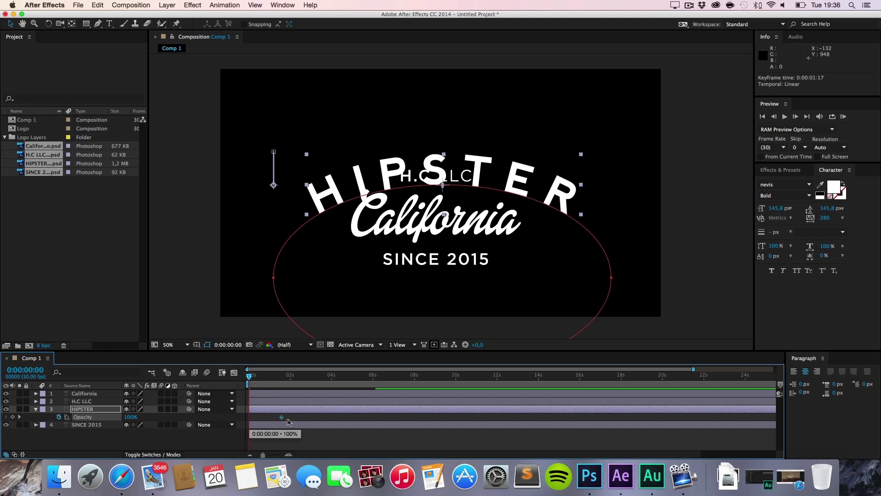
left_click_drag(354, 422, 361, 423)
left_click_drag(129, 417, 47, 420)
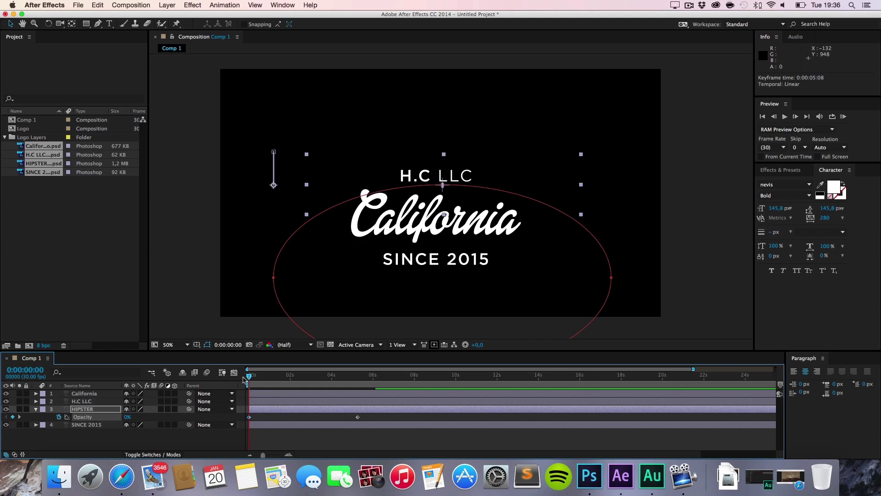
left_click_drag(248, 377, 352, 378)
left_click_drag(368, 422, 232, 417)
left_click(273, 421)
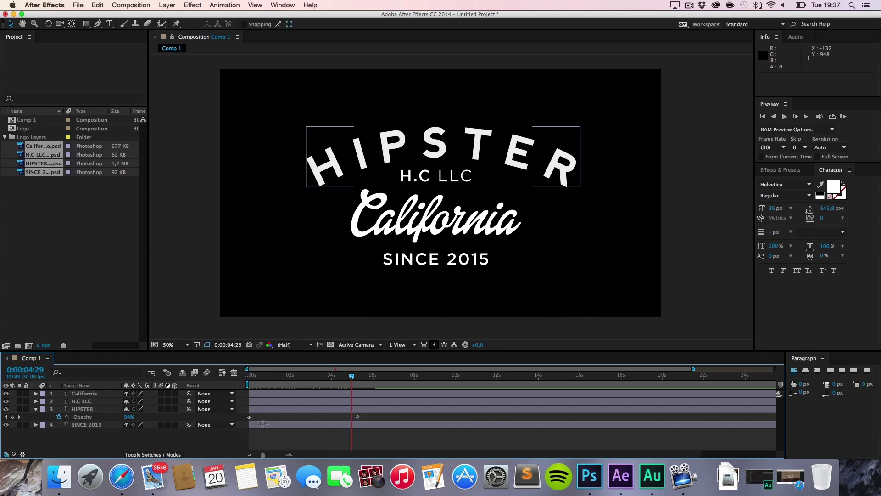
- Show all of the HIPSTER layer's keyframes and apply Easy Ease to its two position keyframes
left_click(83, 417)
key("u")
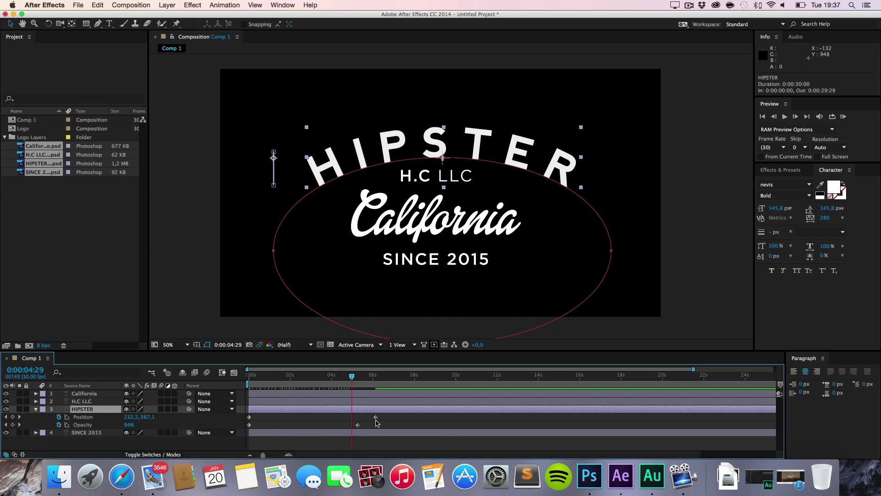
mouse_move(376, 420)
left_click_drag(383, 422, 239, 422)
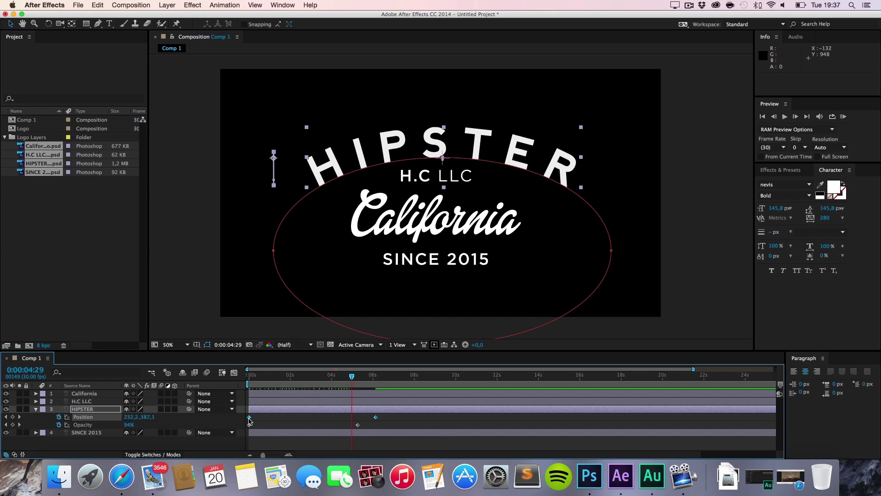
right_click(249, 421)
mouse_move(293, 450)
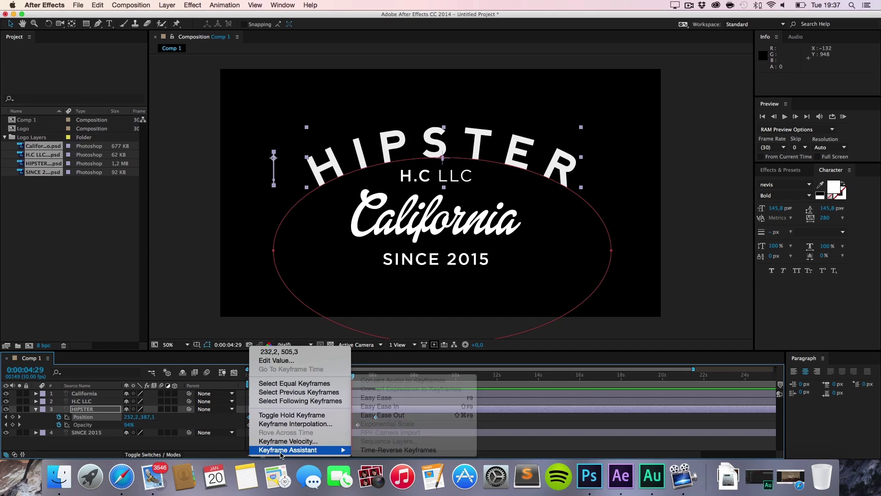
left_click(385, 397)
- Compare the graph curves of the HIPSTER layer's eased position keyframes and its linear opacity keyframes
left_click_drag(347, 423, 236, 418)
left_click(234, 374)
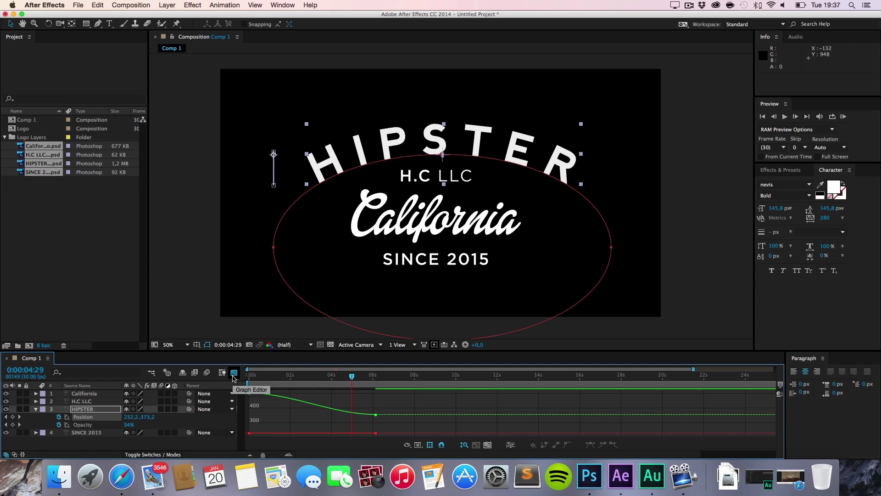
left_click(234, 373)
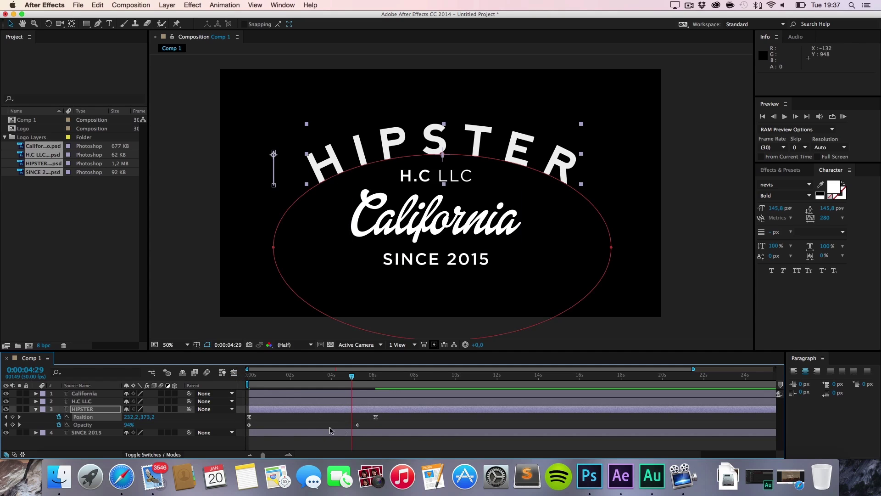
left_click_drag(345, 428, 227, 427)
left_click(233, 375)
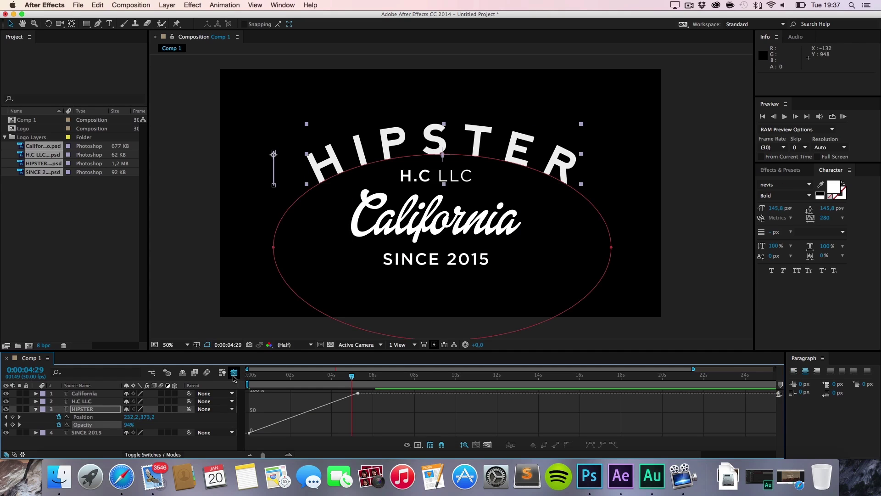
left_click(234, 372)
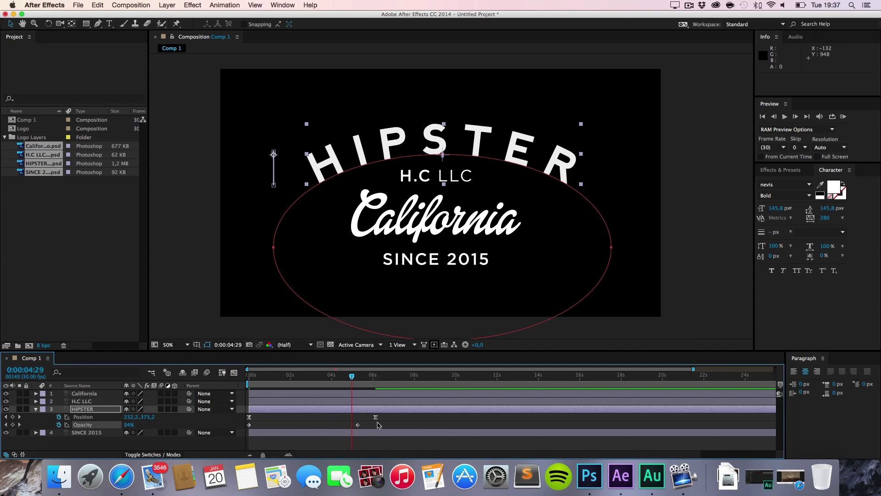
- Set the current time to 0:00:06:12 and collapse the HIPSTER layer's properties
left_click(401, 422)
left_click_drag(349, 375, 381, 377)
left_click(61, 405)
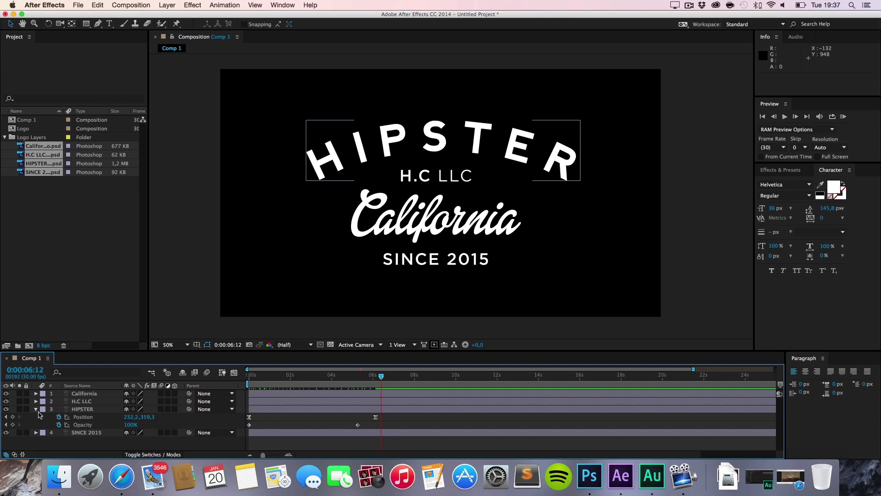
left_click(36, 409)
- Keyframe the H.C LLC layer's position from 939, 421 at the start to its original place at 0:00:06:12
left_click(82, 401)
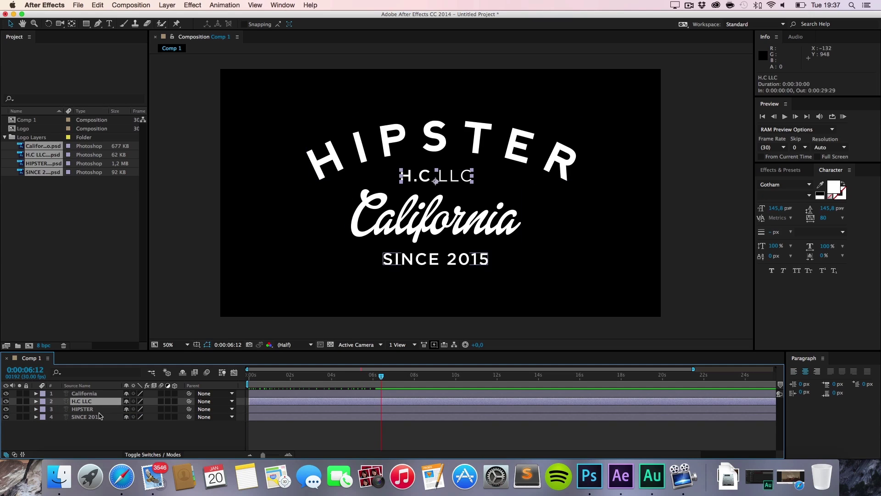
key("p")
left_click_drag(262, 377, 381, 378)
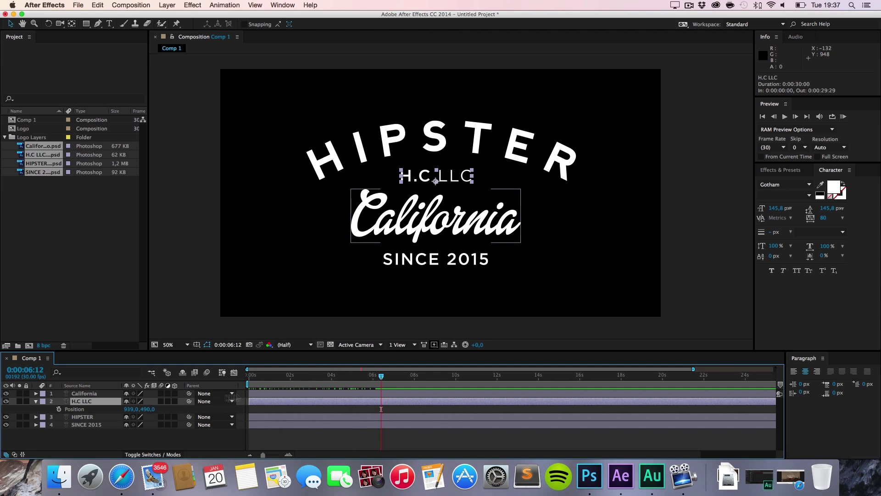
left_click(59, 409)
left_click_drag(262, 376, 225, 378)
mouse_move(130, 410)
left_mouse_down()
mouse_move(107, 411)
mouse_move(133, 411)
mouse_move(116, 411)
left_mouse_up()
key("super+z")
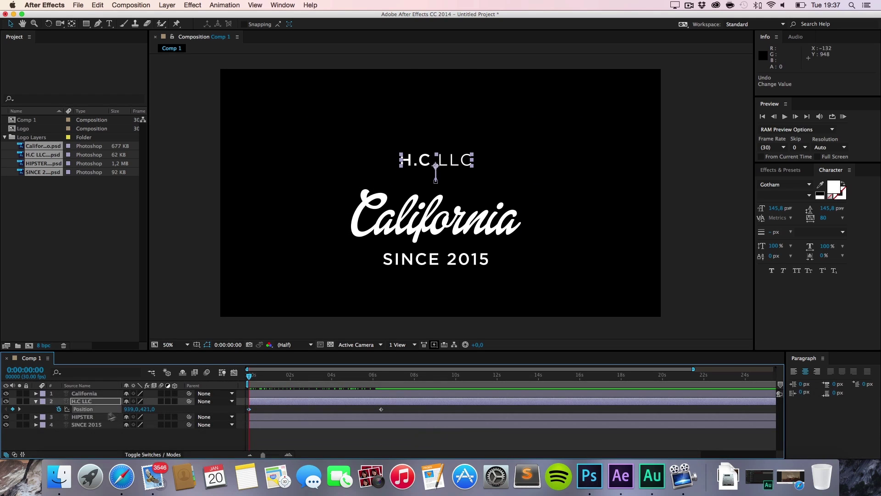
- Keyframe the H.C LLC layer's opacity from 0% at the start to 100% at about 5.3 seconds
key("t")
left_click(57, 409)
left_click_drag(249, 409, 358, 410)
left_click_drag(133, 410, 106, 410)
- Play a RAM preview of the HIPSTER and H.C LLC animations and stop it
left_click(687, 277)
left_click(843, 117)
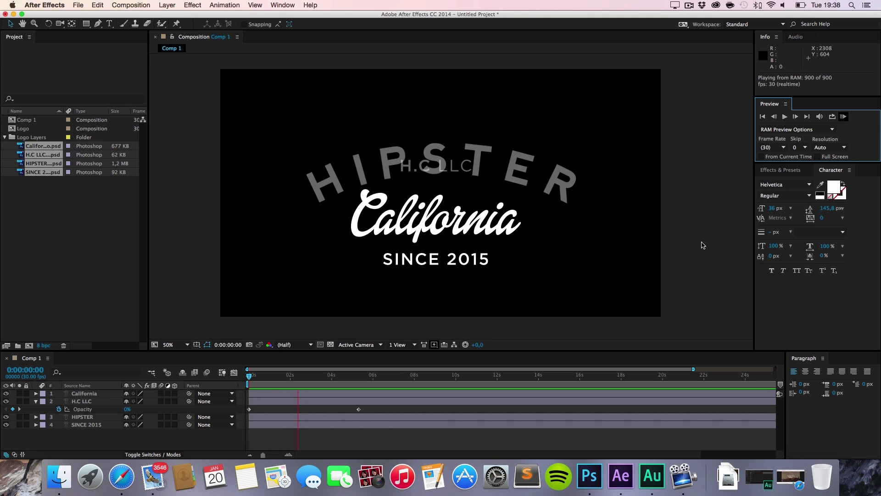
key("space")
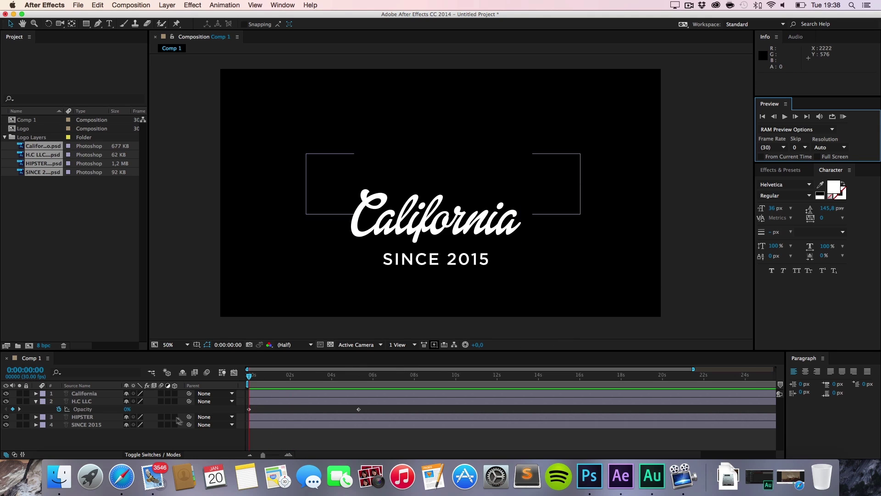
- Show the keyframes of all layers in Comp 1 and enlarge the timeline to fit them
left_click(91, 409)
key("u")
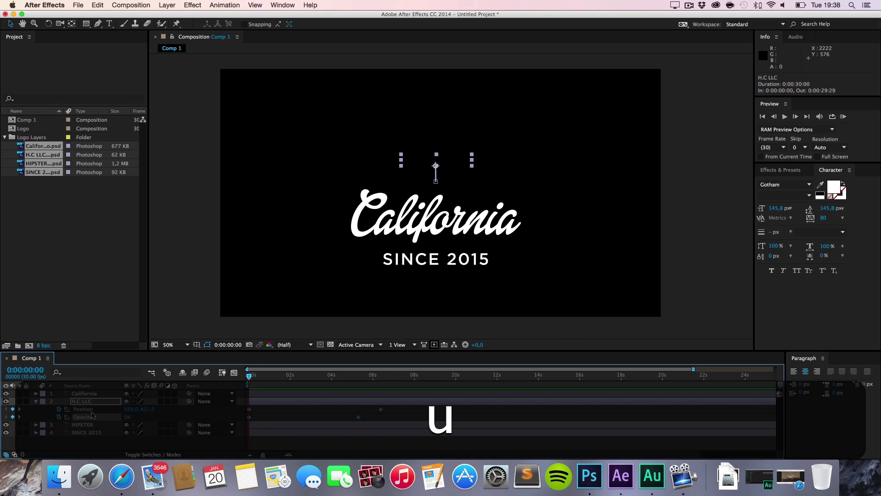
key("super+a")
key("u")
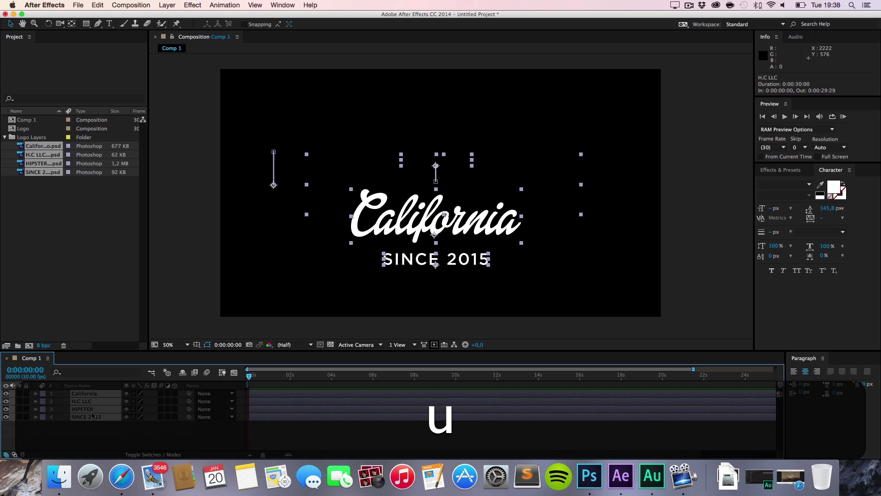
key("u")
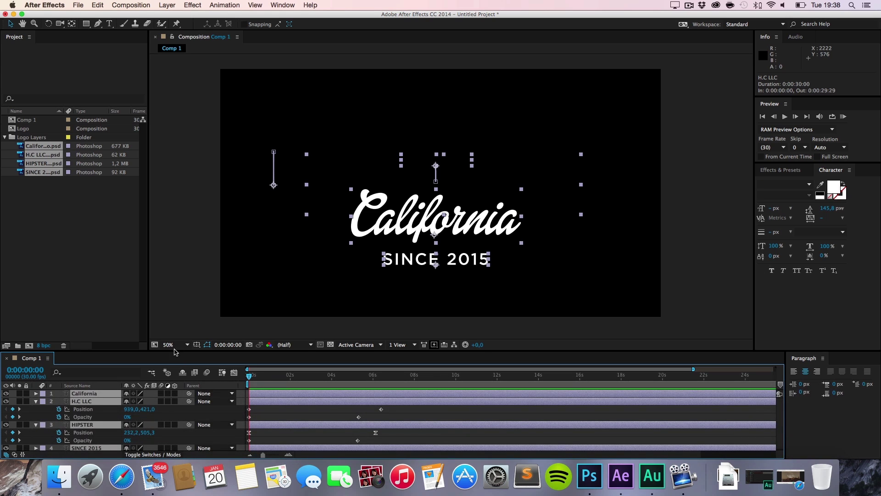
left_click_drag(172, 349, 172, 315)
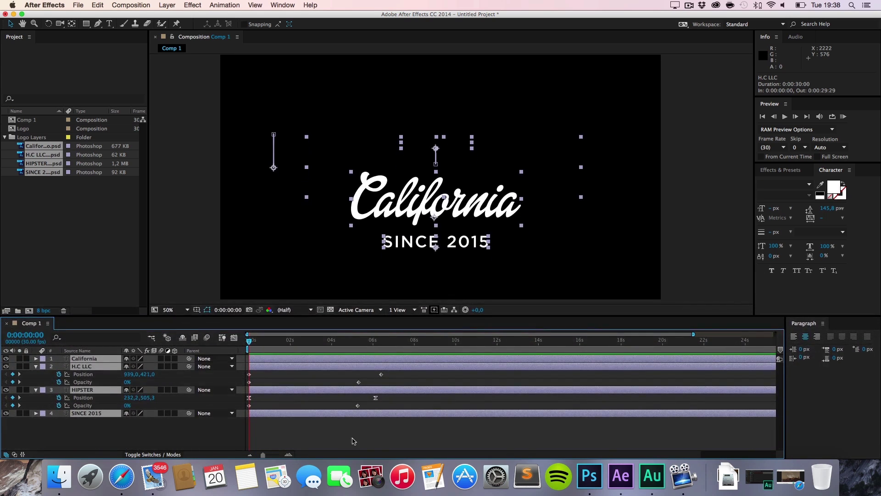
- Move the HIPSTER and H.C LLC end keyframes about 2.8 seconds earlier and apply Easy Ease to H.C LLC's position keyframes
left_click(357, 443)
left_click_drag(396, 410, 233, 384)
left_click(343, 377)
left_click(349, 383)
left_click_drag(333, 377, 234, 370)
right_click(250, 375)
mouse_move(321, 449)
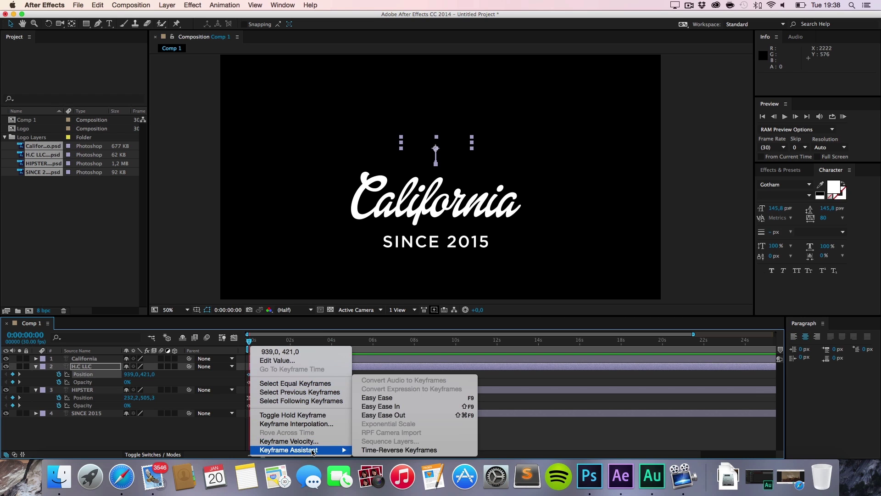
left_click(358, 406)
left_click(602, 264)
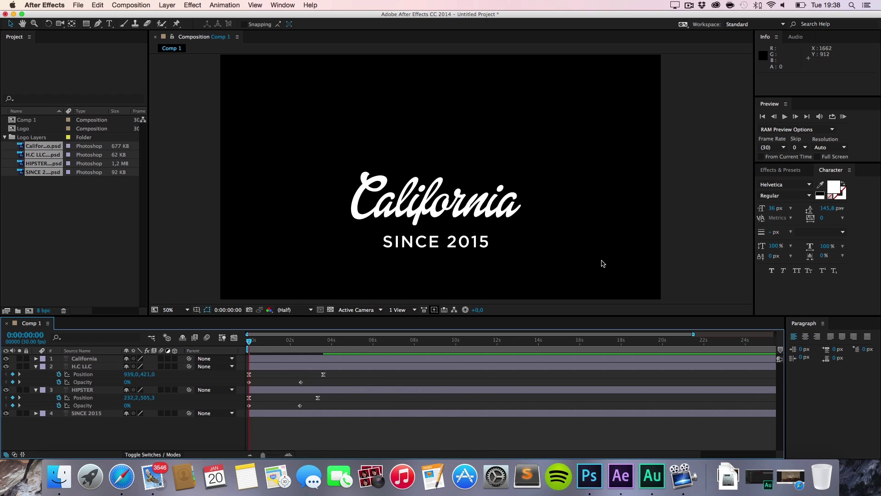
- Play a RAM preview of the animation, and shorten the work area to end at 0:00:05:27
left_click(843, 116)
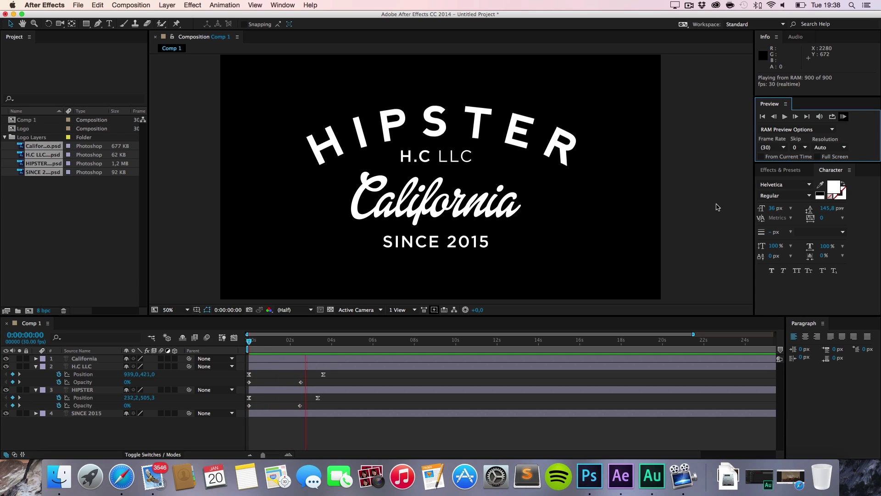
key("space")
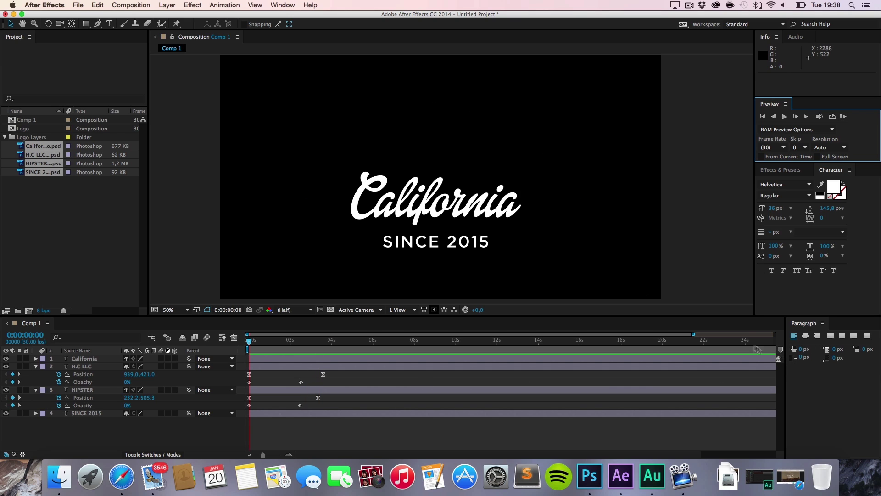
left_click_drag(693, 334, 354, 349)
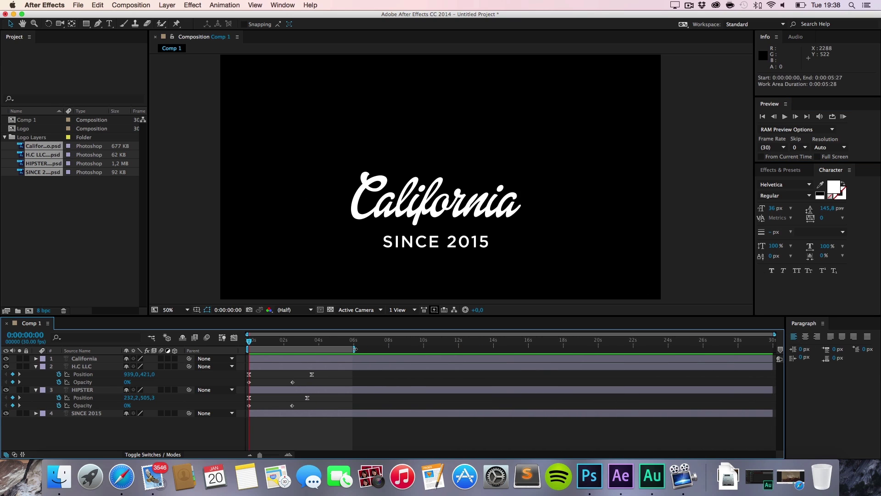
left_click_drag(774, 334, 399, 334)
left_click(365, 412)
left_click(351, 428)
- Keyframe the SINCE 2015 layer's opacity from 0% at the start to 100% at 0:00:01:18
mouse_move(248, 342)
left_mouse_down()
mouse_move(401, 341)
mouse_move(248, 348)
left_mouse_up()
left_click(100, 407)
left_click(95, 413)
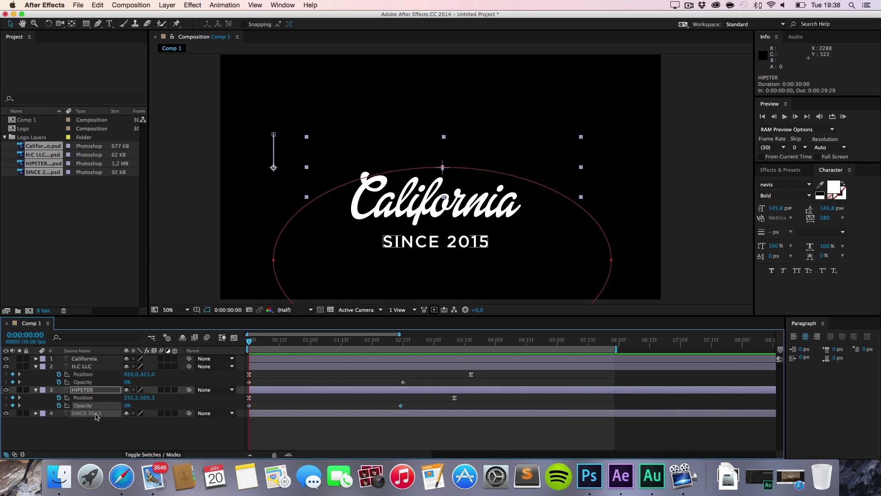
key("t")
left_click(59, 421)
left_click_drag(249, 343, 345, 342)
left_click_drag(249, 423, 349, 426)
key("Home")
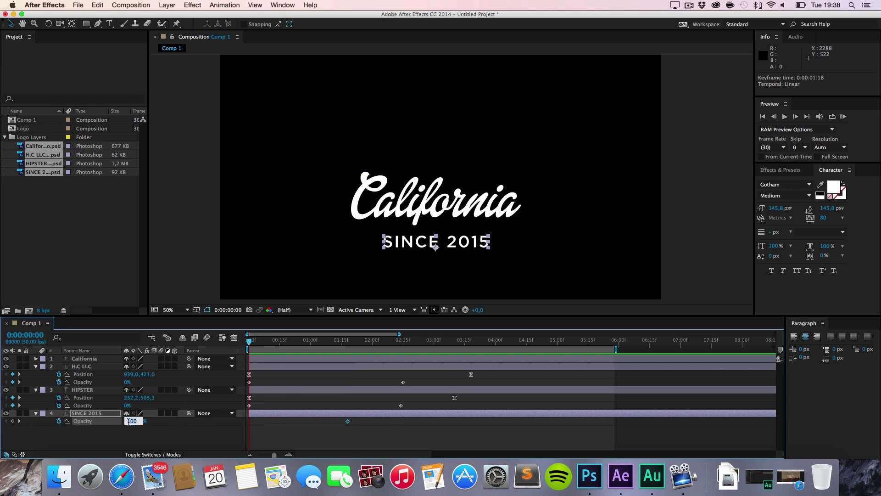
type("0")
key("Return")
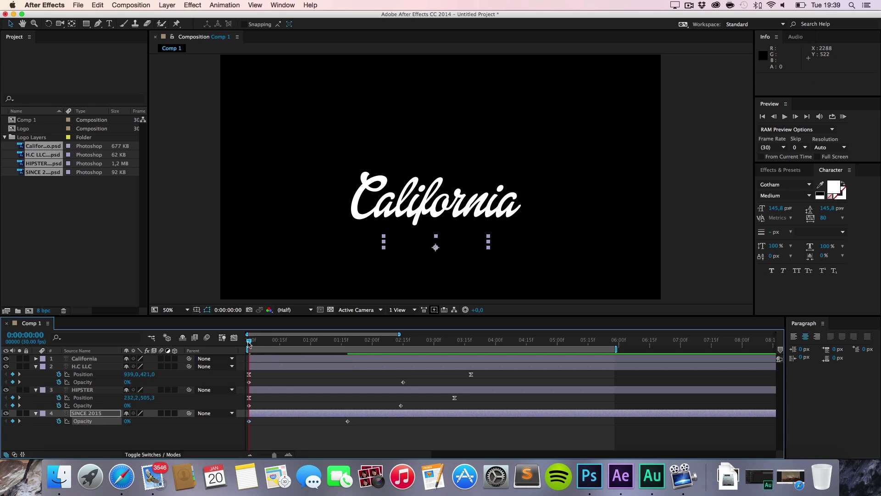
mouse_move(249, 341)
left_mouse_down()
mouse_move(473, 342)
mouse_move(248, 342)
left_mouse_up()
left_click_drag(128, 383, 139, 382)
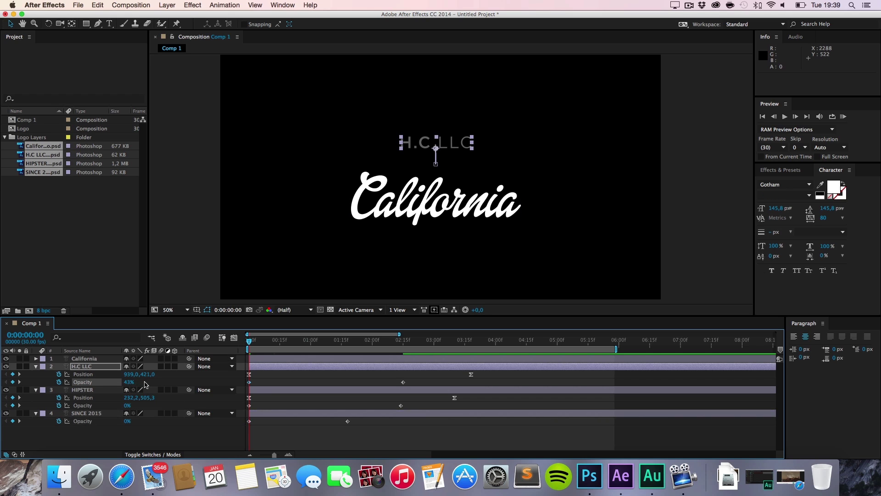
key("super+z")
key("super+z")
key("super+z")
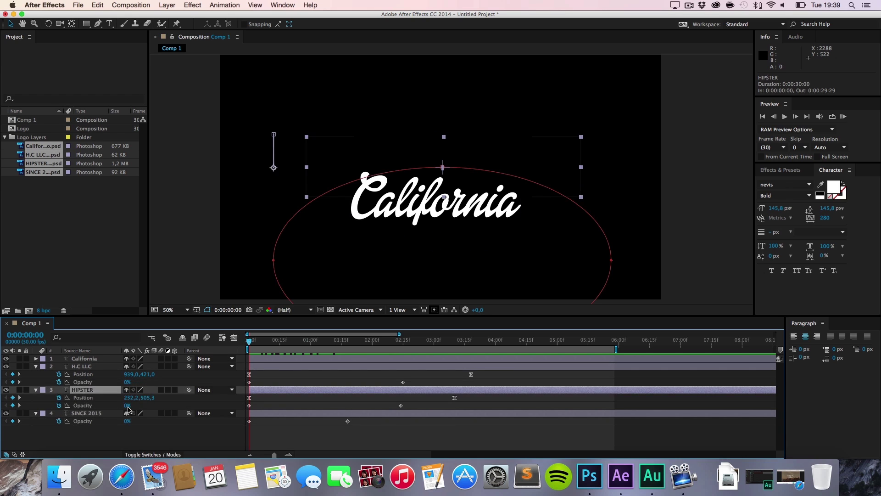
key("super")
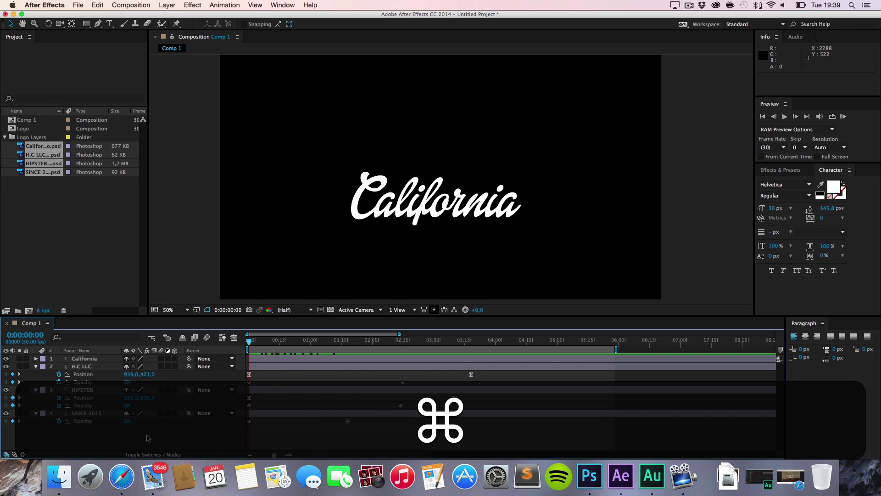
- Set the HIPSTER layer's starting position to 232.2, 427.3 and play a RAM preview of the work area
left_click_drag(149, 397, 112, 397)
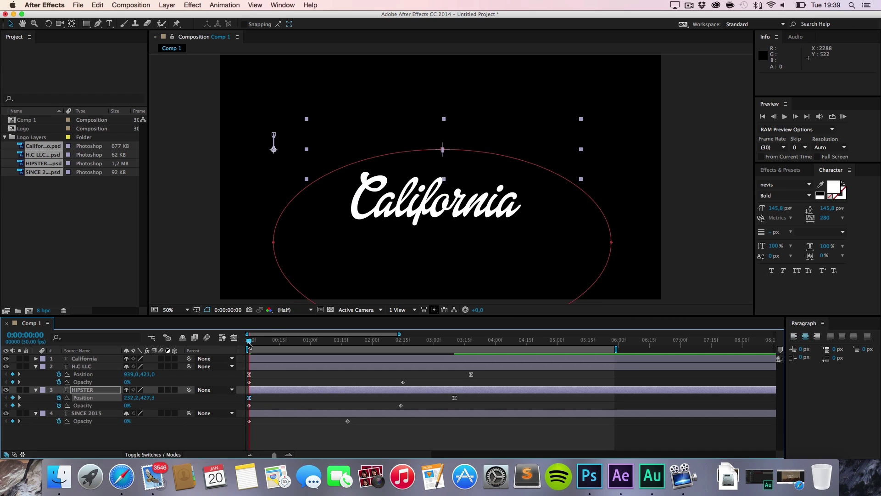
left_click_drag(248, 345, 359, 358)
key("space")
left_click(695, 234)
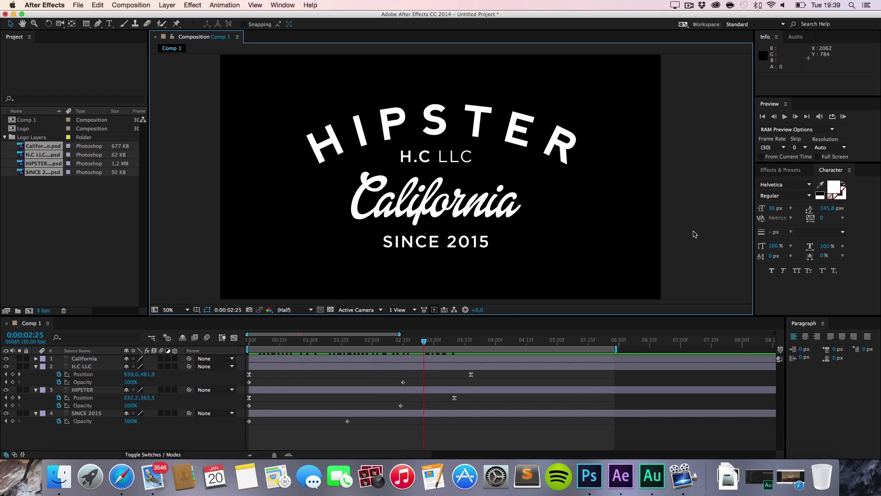
left_click(843, 116)
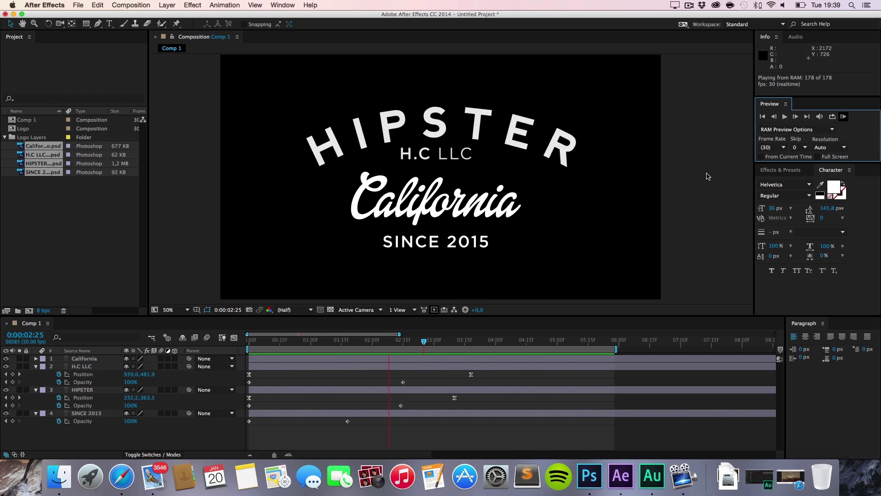
key("space")
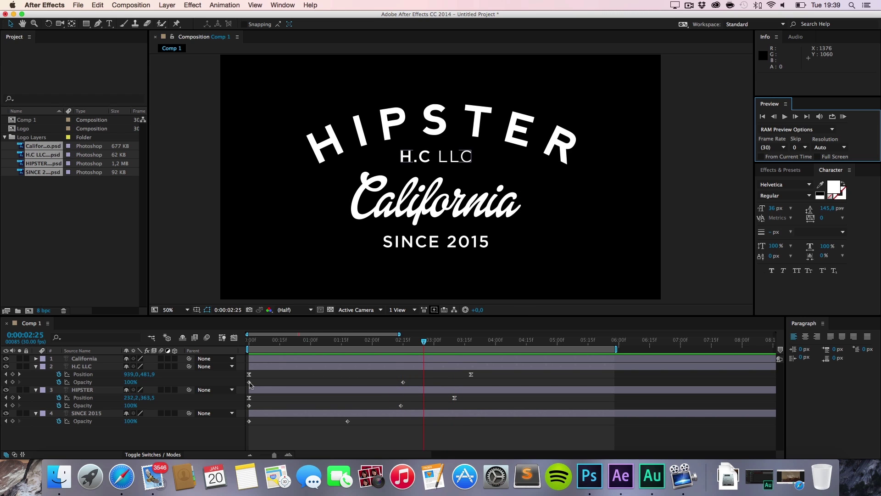
- Shift the H.C LLC layer to start at 0:00:01:03, moving its end keyframes to about 3.5 seconds for position and 3.3 seconds for opacity
left_click_drag(290, 367, 359, 365)
left_click_drag(265, 344, 510, 344)
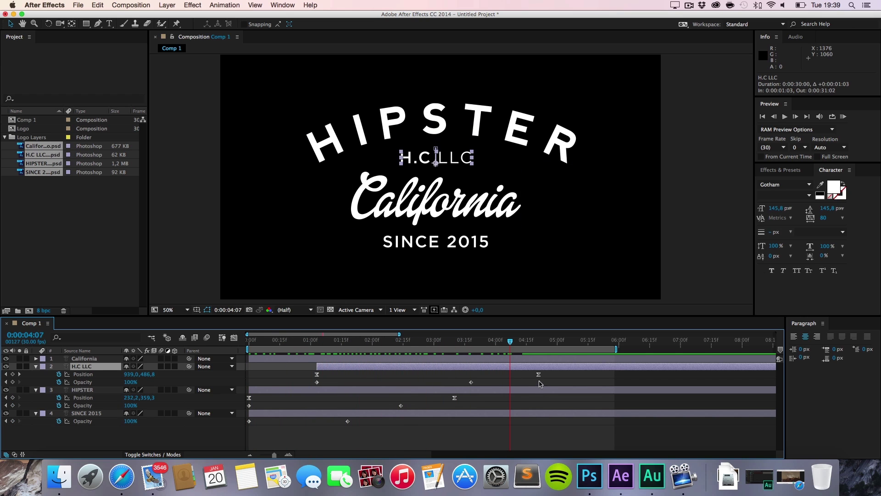
left_click_drag(538, 374, 452, 382)
left_click_drag(411, 342, 490, 347)
left_click(318, 343)
left_click_drag(315, 343, 441, 347)
left_click(674, 243)
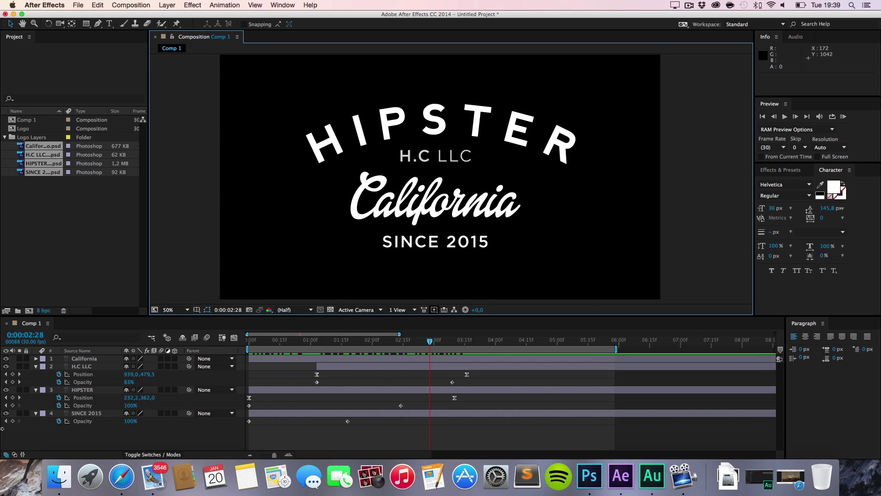
- Collapse the properties of all layers in Comp 1 and select the California layer
key("super+a")
key("super+u")
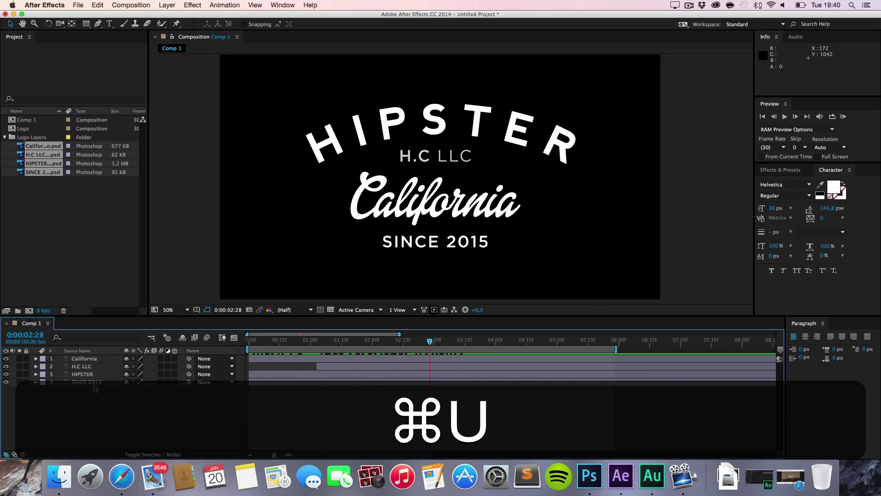
left_click(84, 358)
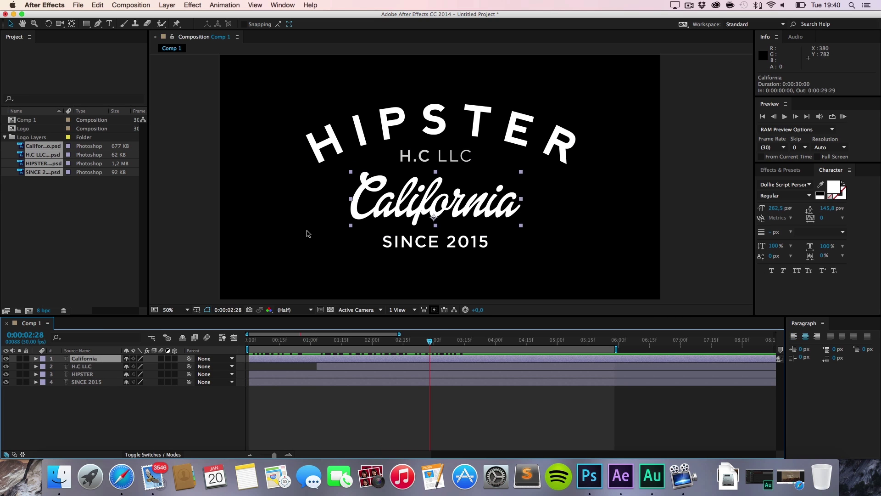
- Start a mask path on the California layer with the Pen tool, tracing the strokes of the letter C
key("period")
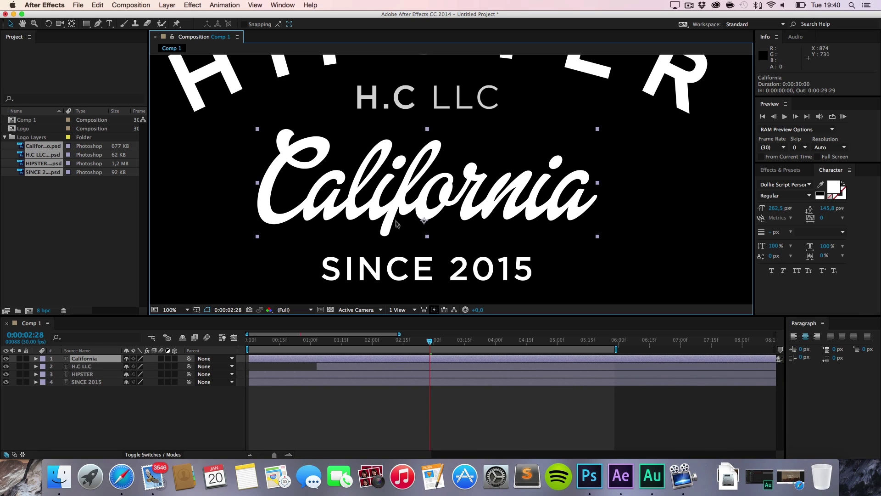
key("period")
key("comma")
left_click_drag(281, 177, 326, 174)
scroll(327, 176, "up", 2)
scroll(327, 176, "down", 2)
scroll(327, 176, "left", 3)
key("g")
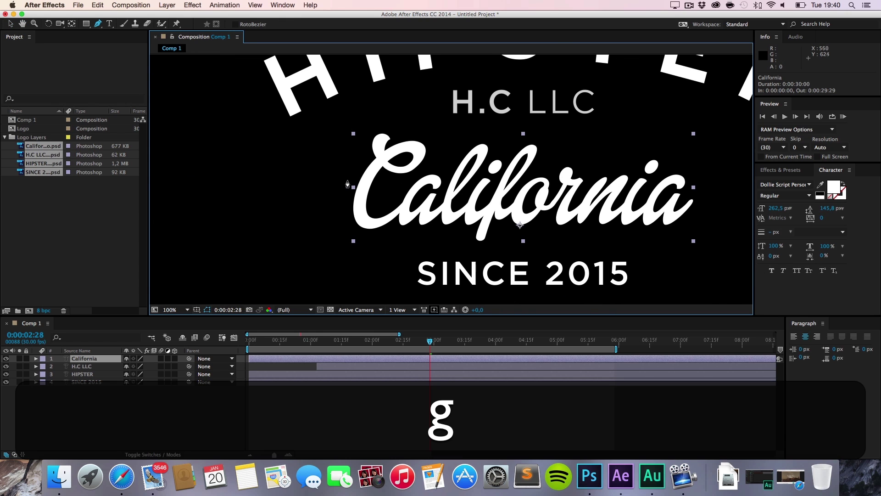
left_click(84, 358)
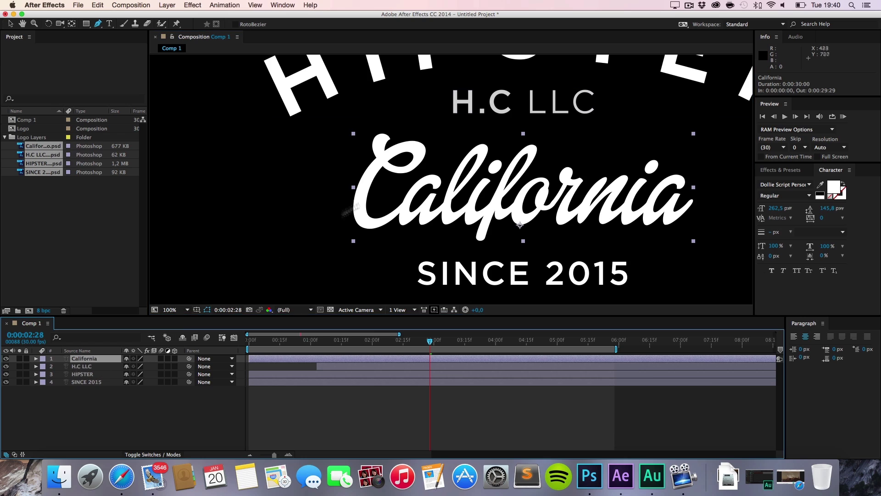
left_click(383, 127)
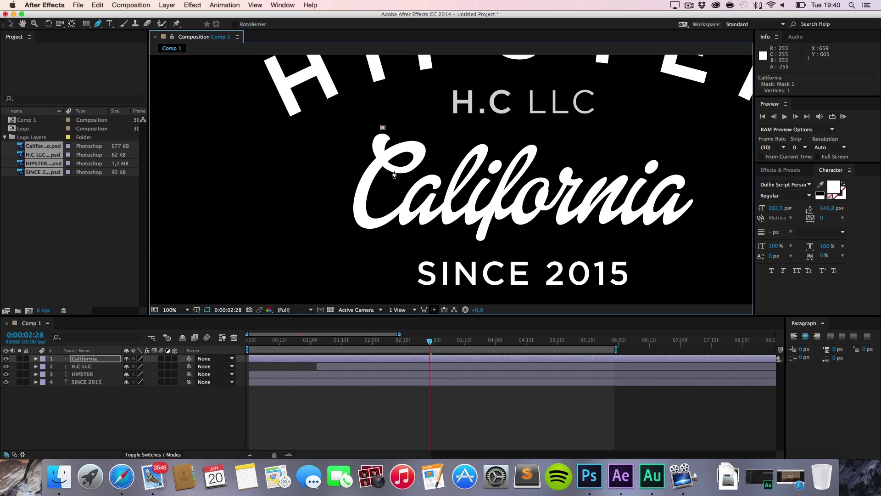
left_click_drag(405, 172, 426, 179)
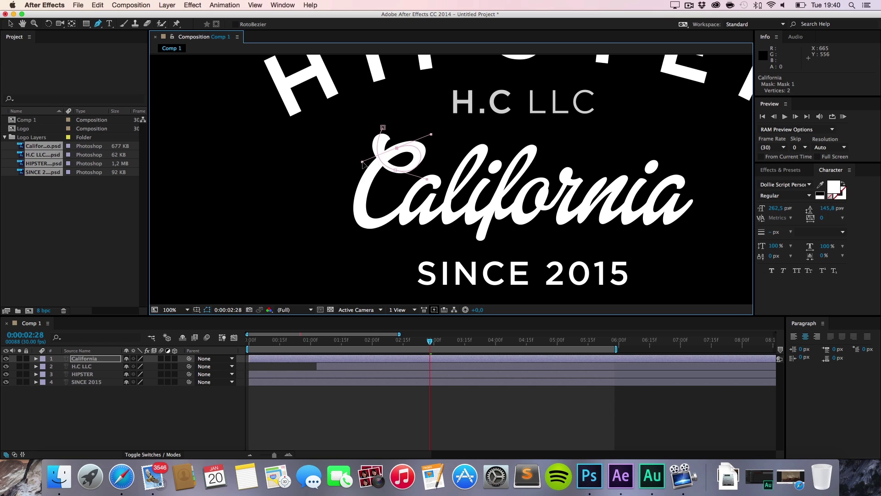
left_click_drag(362, 163, 365, 165)
left_click_drag(370, 220, 396, 222)
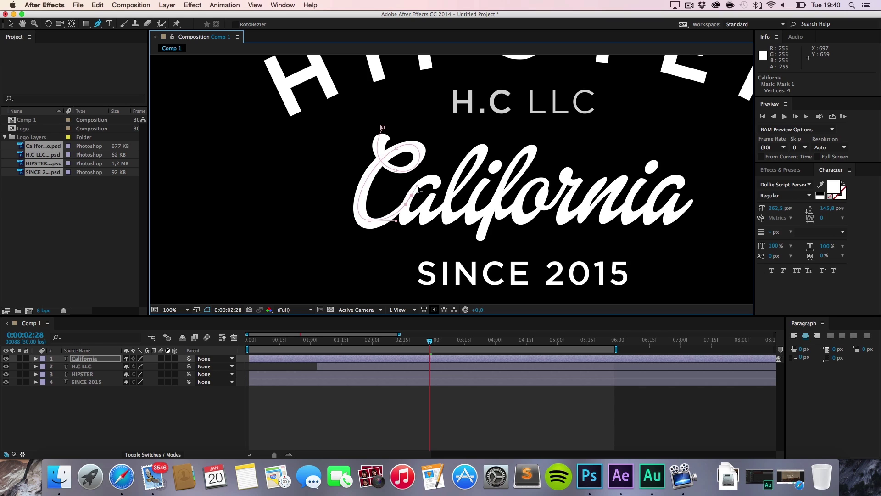
- Continue the California mask path through the first letter a, undoing misplaced points and the accidental second mask
left_click(418, 186)
left_click(407, 221)
key("super+z")
key("super")
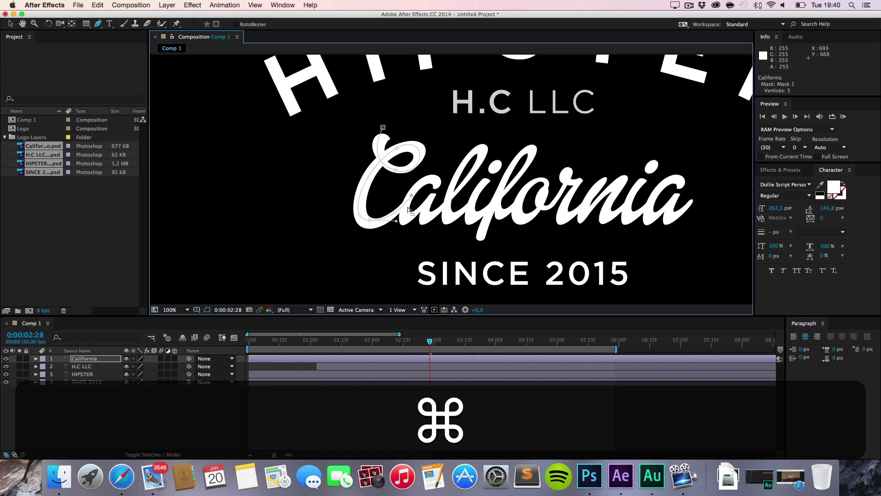
left_click(414, 221)
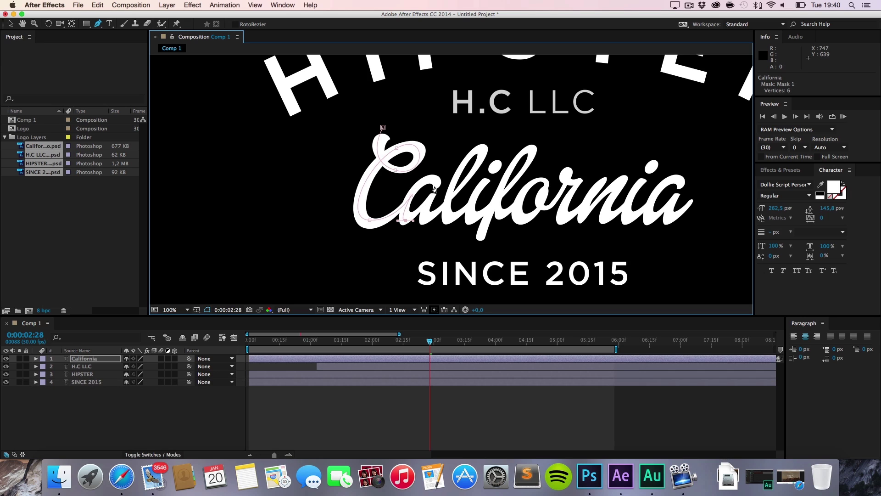
left_click(427, 173)
left_click_drag(412, 191, 409, 196)
key("super+z")
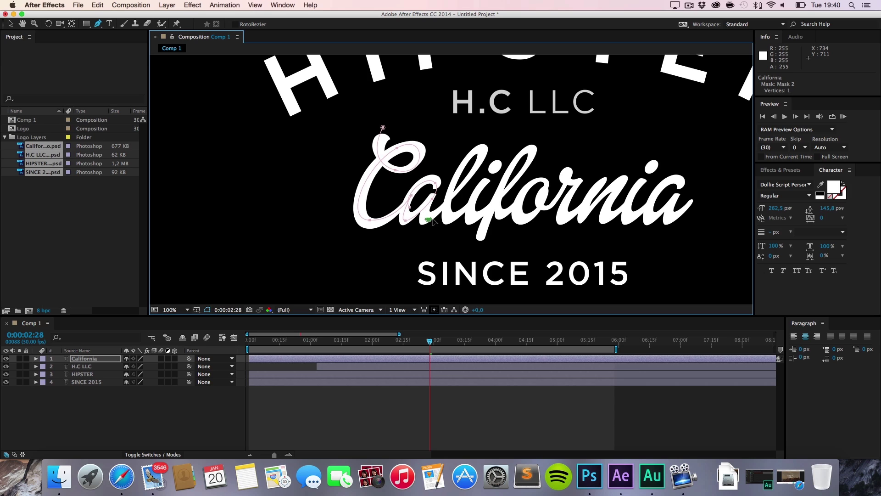
key("super+z")
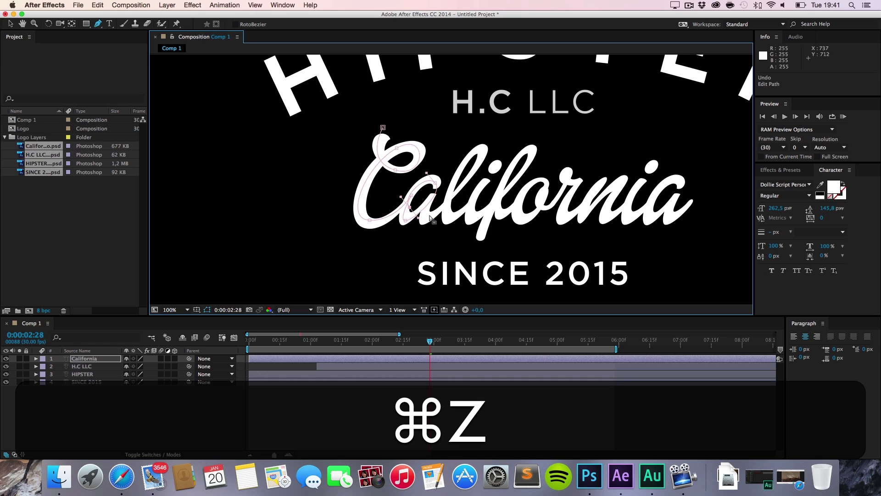
left_click_drag(437, 194, 430, 212)
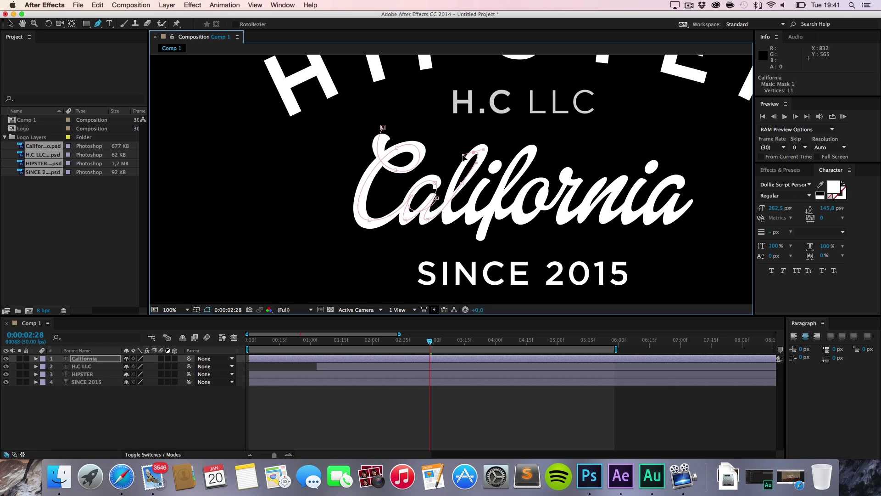
- Extend the California mask path through the letters l, i and f, including the dot of the i
left_click_drag(453, 216, 466, 215)
key("super+z")
left_click(493, 166)
left_click_drag(473, 219, 487, 216)
left_click_drag(513, 183, 494, 166)
left_click_drag(484, 235, 479, 244)
left_click(496, 198)
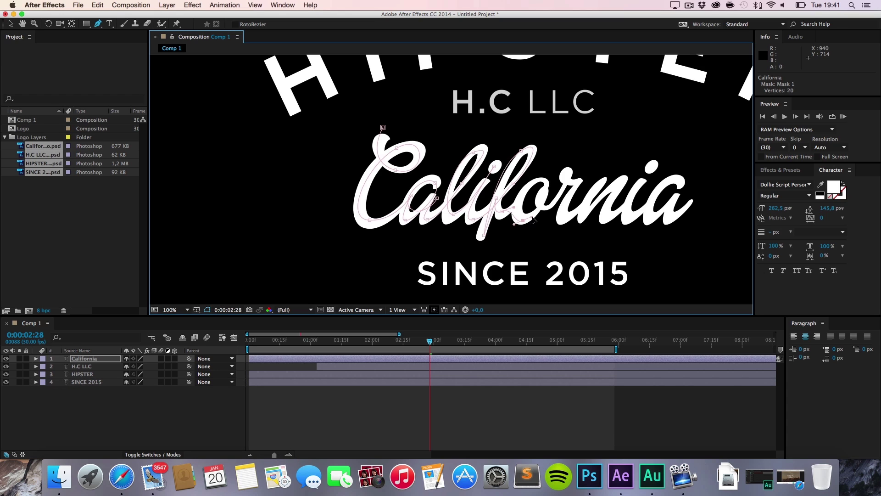
- Trace the California mask path onward through the letters r, n and the second i
left_click_drag(562, 220, 583, 233)
left_click(601, 183)
left_click(624, 179)
left_click(608, 219)
left_click(651, 169)
left_click_drag(642, 210, 681, 184)
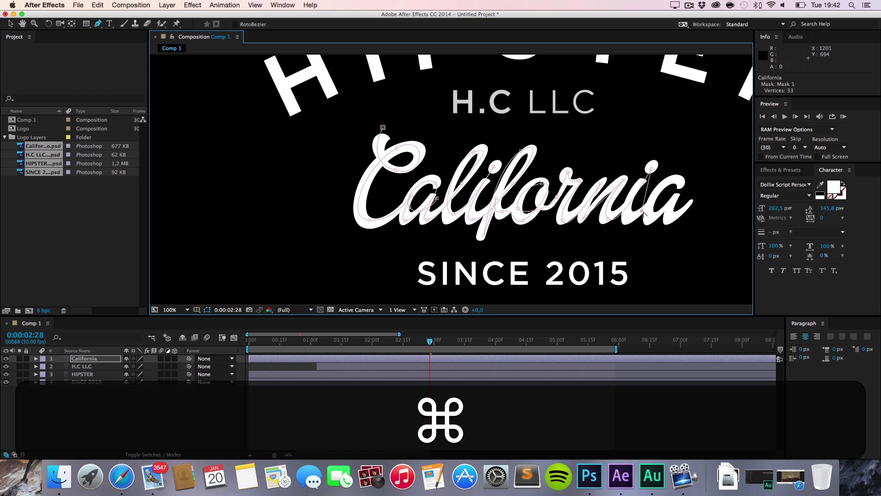
- Undo the last misplaced point and finish the California mask path along the final letter a to its tail
key("super+z")
left_click(653, 220)
left_click_drag(679, 180, 664, 180)
left_click_drag(665, 213, 723, 161)
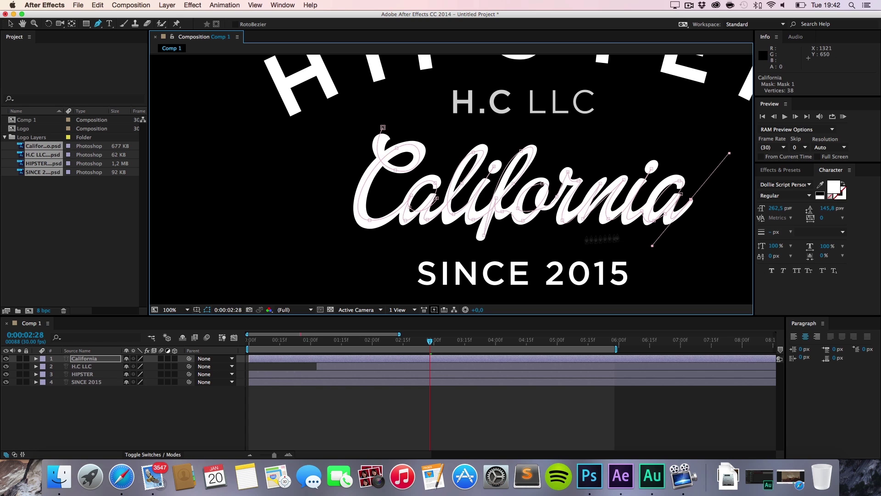
- Leave the Pen tool for the Selection tool and reselect the California layer
scroll(466, 229, "down", 1)
scroll(468, 228, "up", 1)
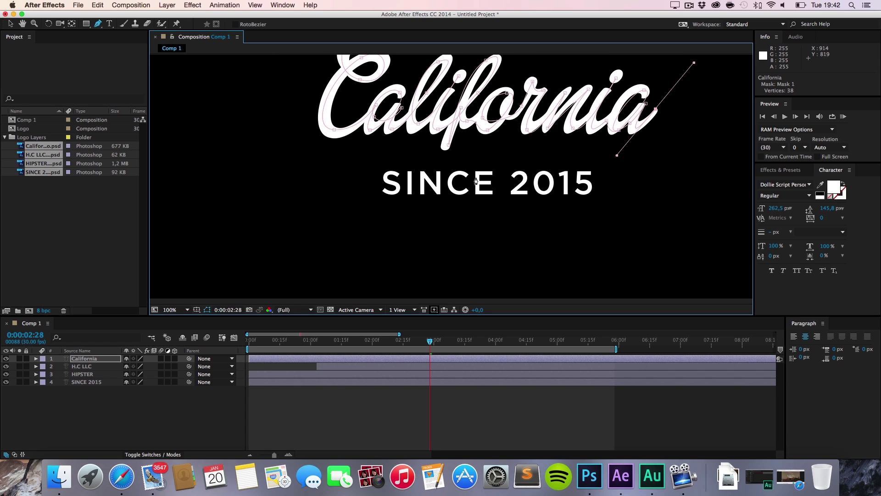
left_click_drag(475, 177, 432, 247)
key("g")
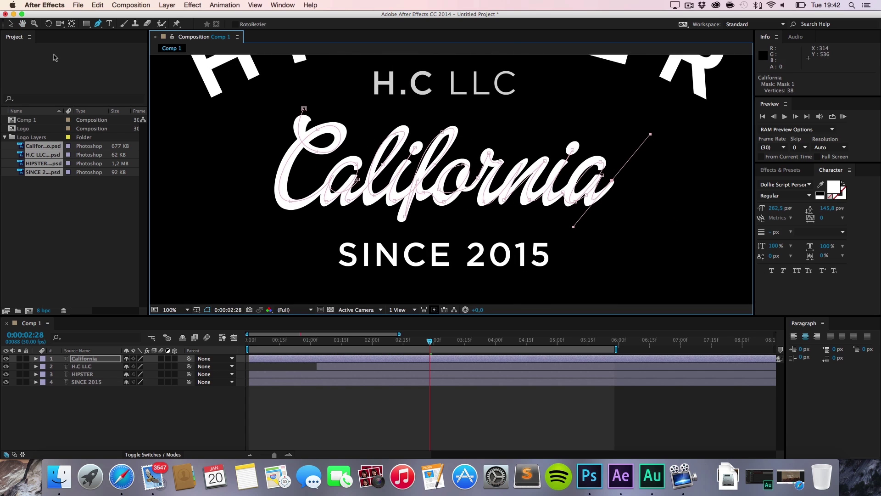
left_click(12, 24)
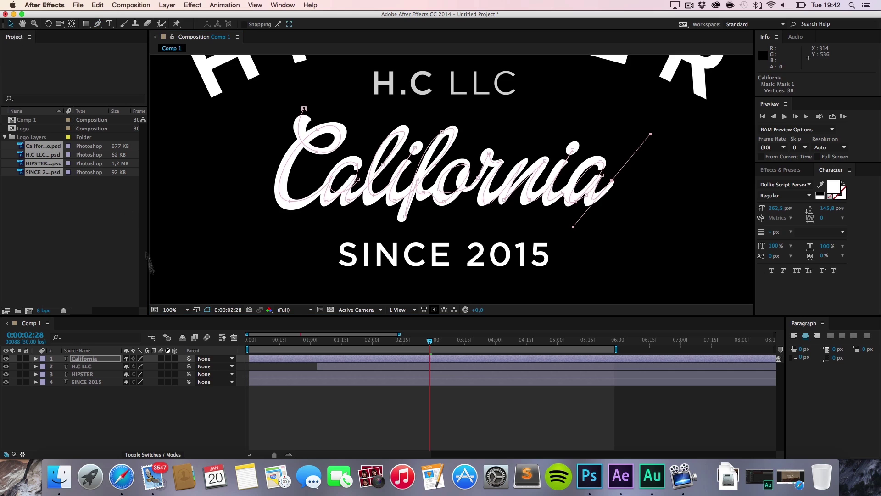
left_click(81, 366)
left_click(84, 358)
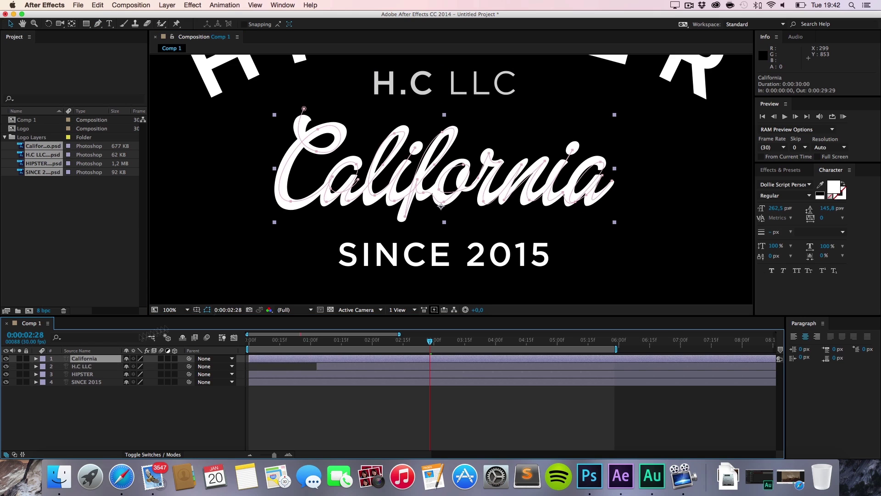
- Find the Stroke effect in the effects library and apply it to the California layer
left_click(780, 170)
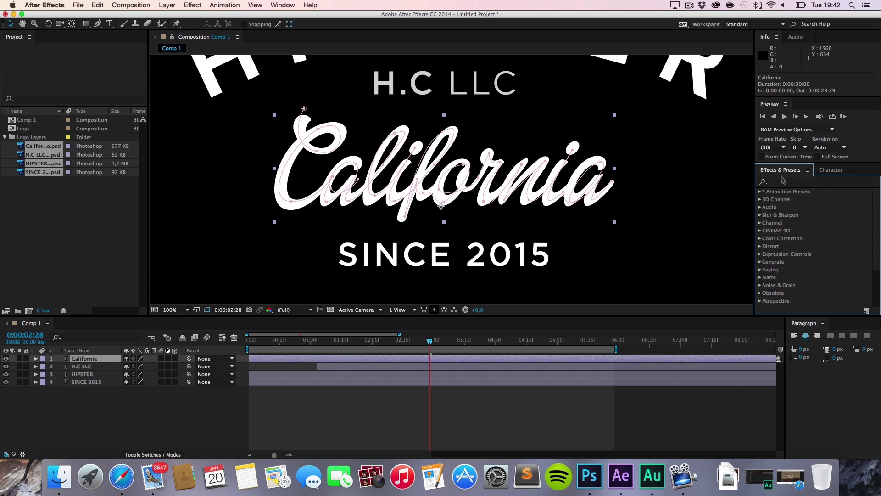
left_click(789, 182)
type("Stroke")
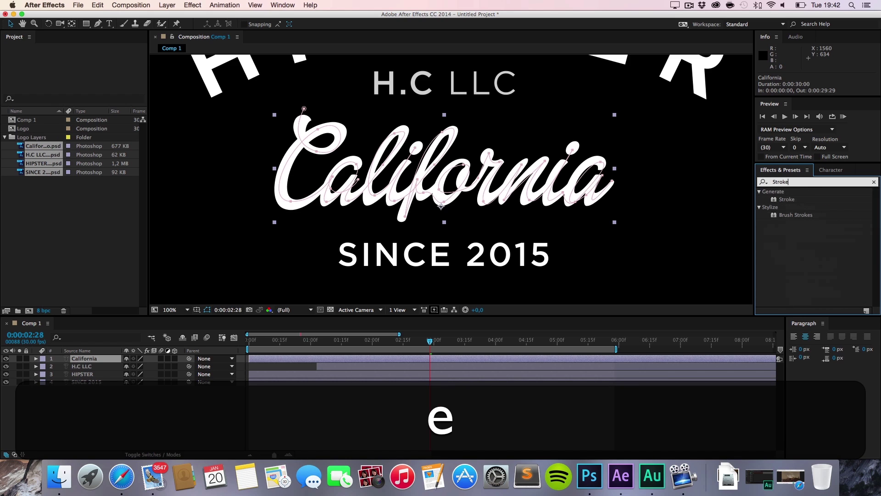
mouse_move(786, 199)
left_mouse_down()
mouse_move(255, 332)
mouse_move(93, 360)
left_mouse_up()
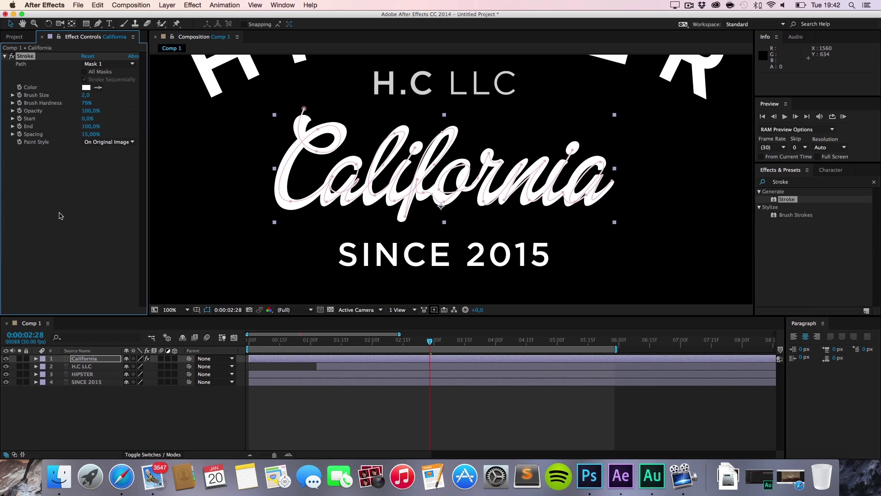
- Keep Mask 1 as the Stroke effect's path and set the brush size to 27.8
left_click(93, 69)
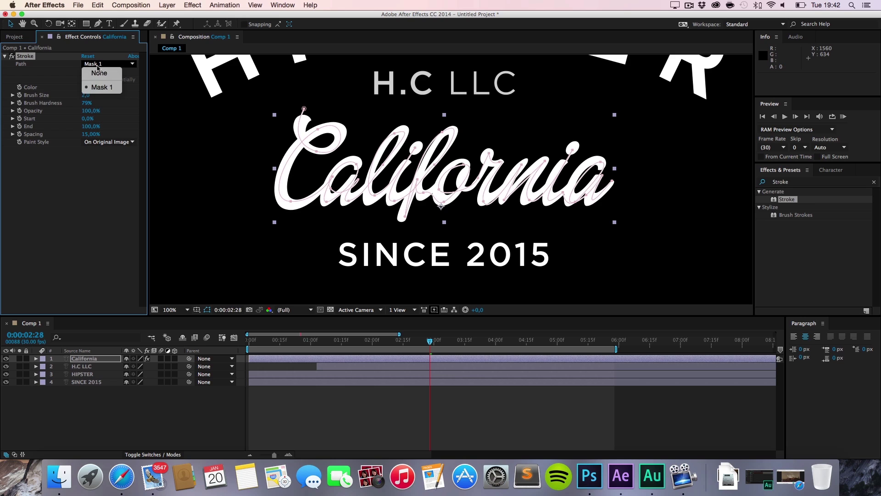
left_click(103, 93)
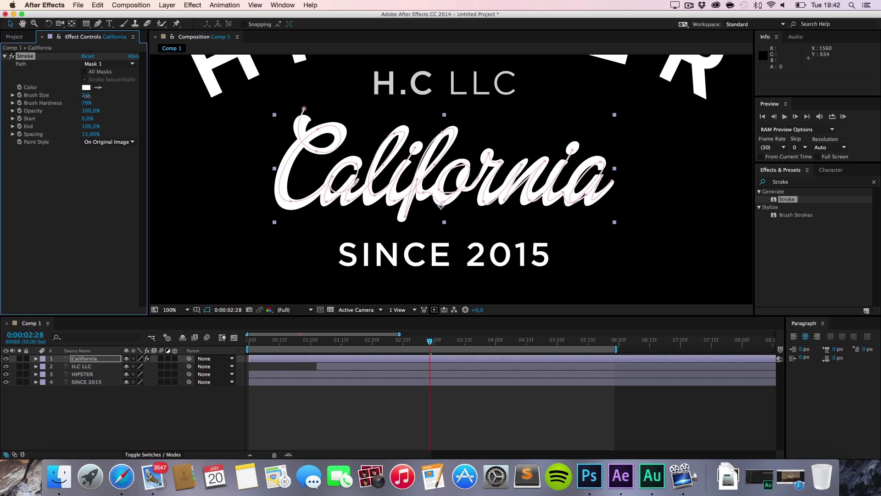
left_click_drag(86, 95, 209, 98)
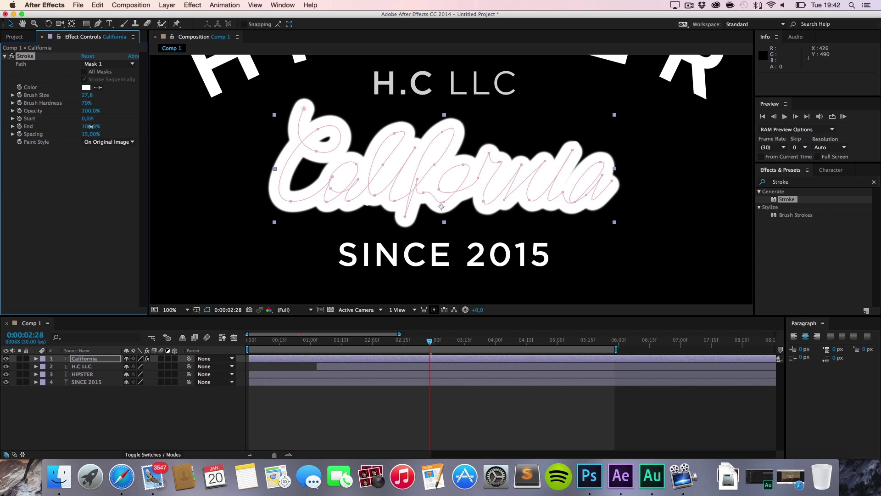
- Set the stroke's End to 28%, try the On Transparent paint style, and settle on Reveal Original Image
mouse_move(91, 127)
left_mouse_down()
mouse_move(43, 129)
mouse_move(97, 137)
mouse_move(51, 142)
mouse_move(64, 141)
left_mouse_up()
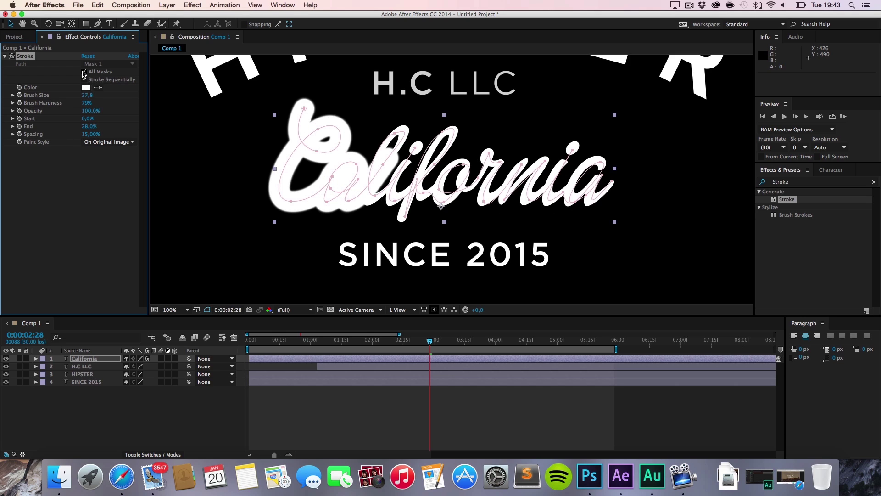
left_click(84, 72)
left_click(107, 142)
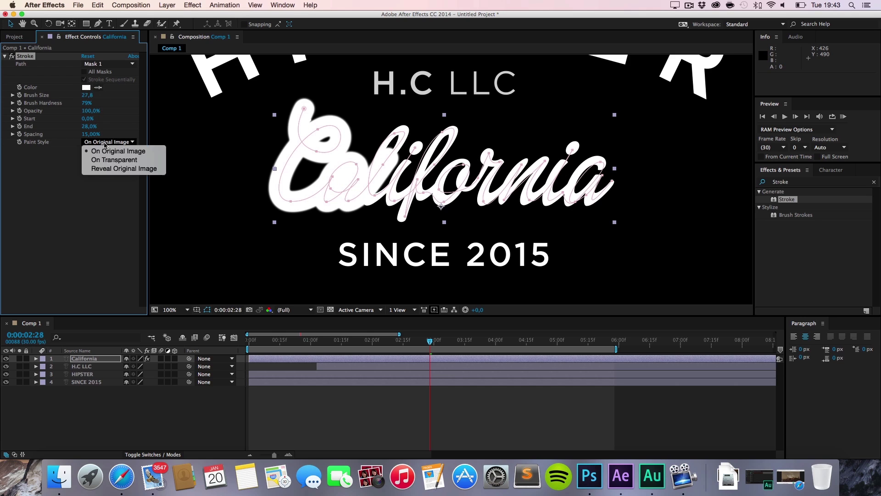
left_click(108, 159)
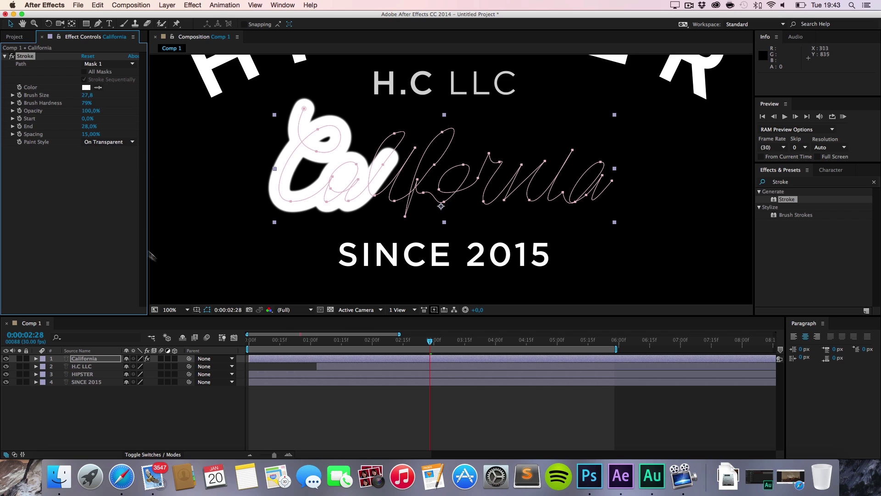
left_click(109, 143)
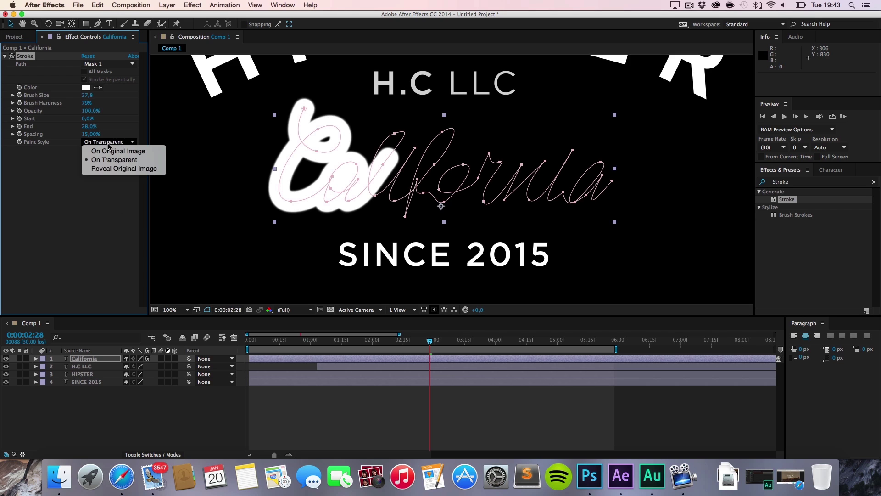
left_click(114, 170)
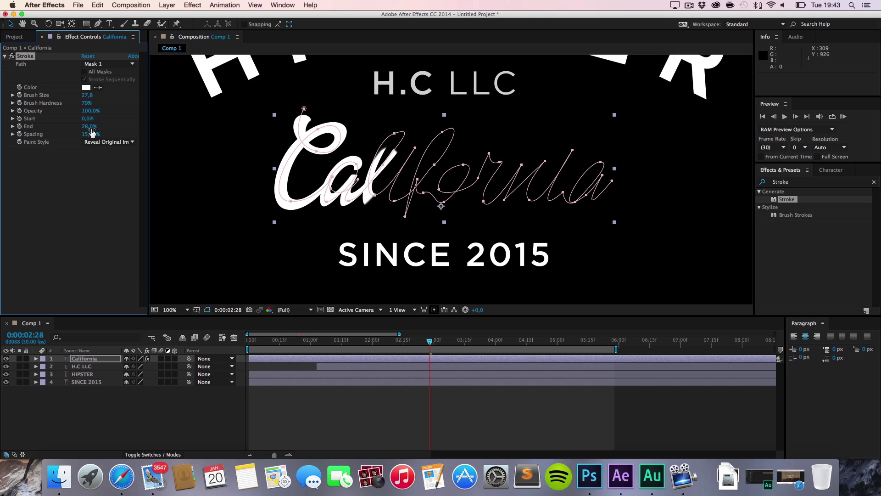
- Set the stroke's End to 0% and add a Start keyframe of 0% at 0:00:00:00, showing the layer's keyframes
left_click_drag(92, 130, 74, 136)
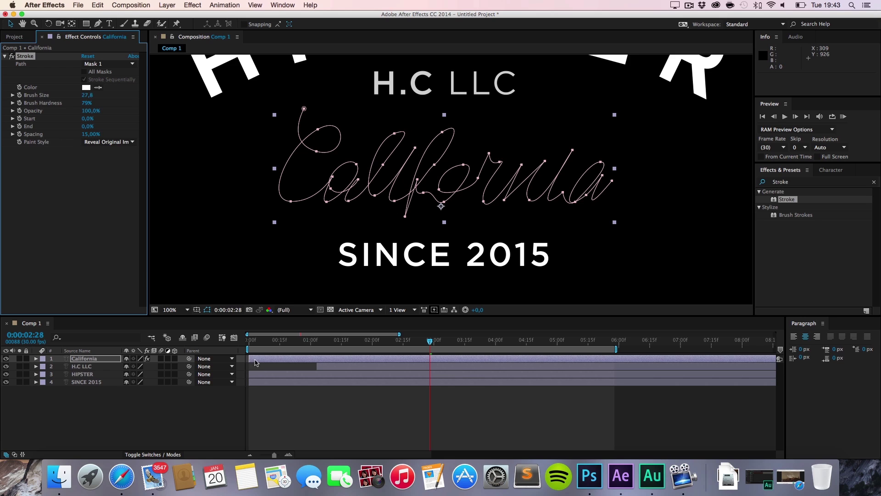
mouse_move(257, 344)
left_mouse_down()
mouse_move(247, 342)
mouse_move(290, 342)
mouse_move(244, 344)
left_mouse_up()
key("t")
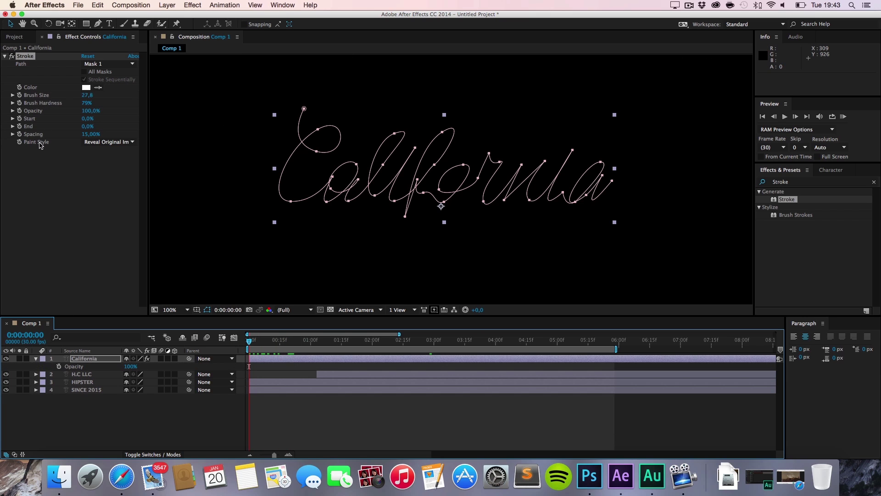
left_click(63, 118)
left_click_drag(94, 119, 57, 120)
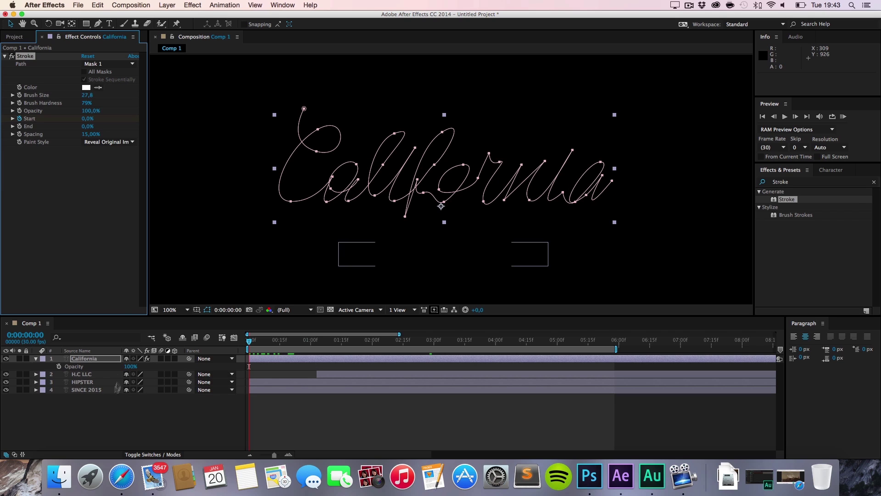
key("u")
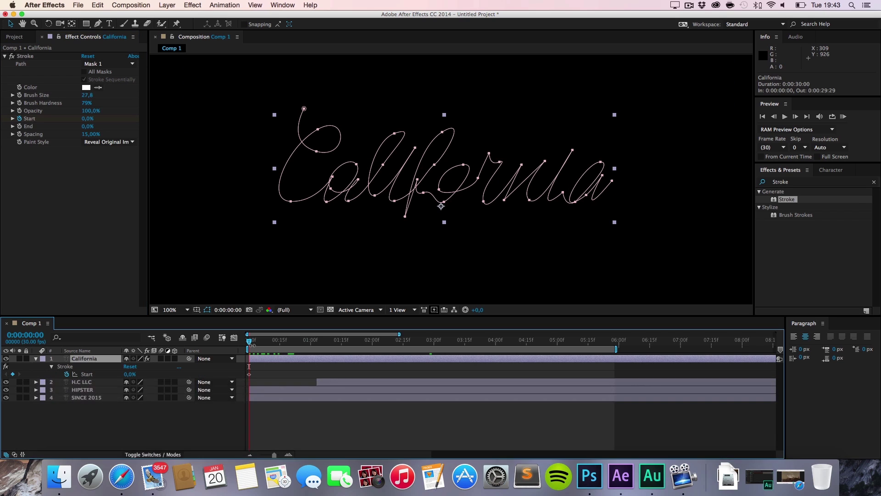
- Add a Start keyframe of 100% at 0:00:02:11 for the California stroke
left_click_drag(252, 342, 397, 341)
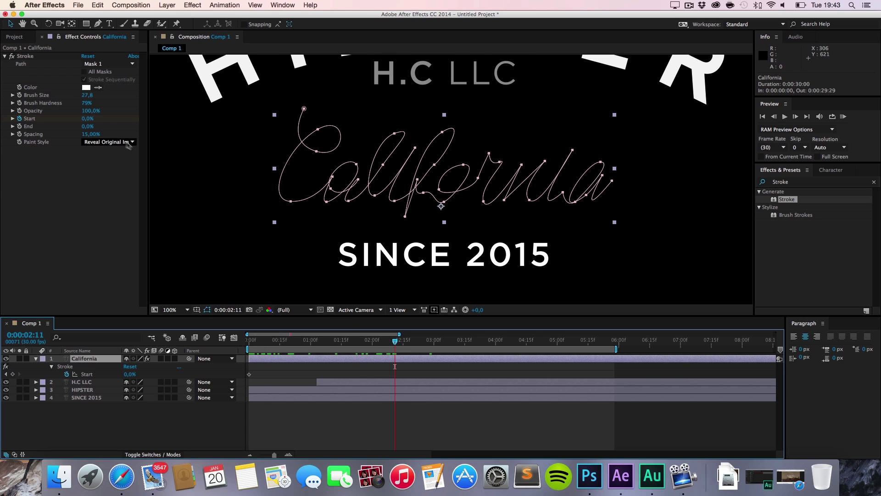
left_click_drag(86, 121, 218, 125)
scroll(598, 260, "down", 1)
left_click_drag(590, 247, 575, 268)
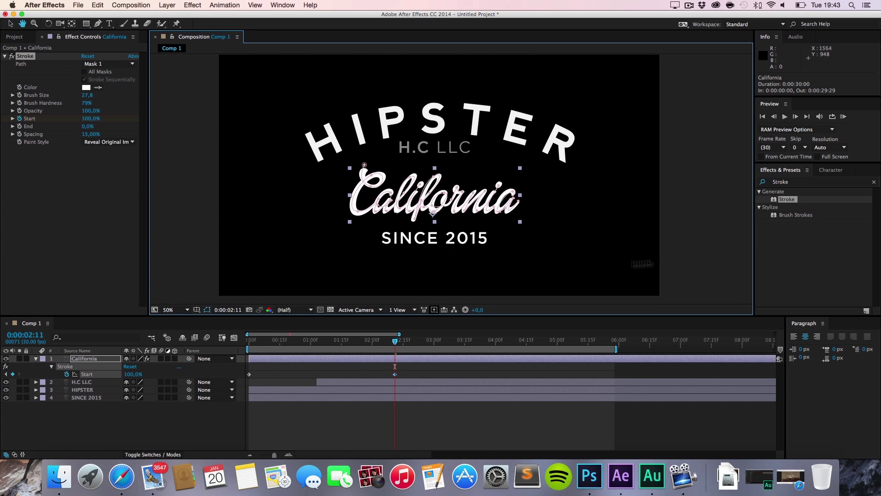
- Deselect the layer and play a RAM preview of the logo animation to review the California reveal
left_click(723, 179)
left_click(843, 116)
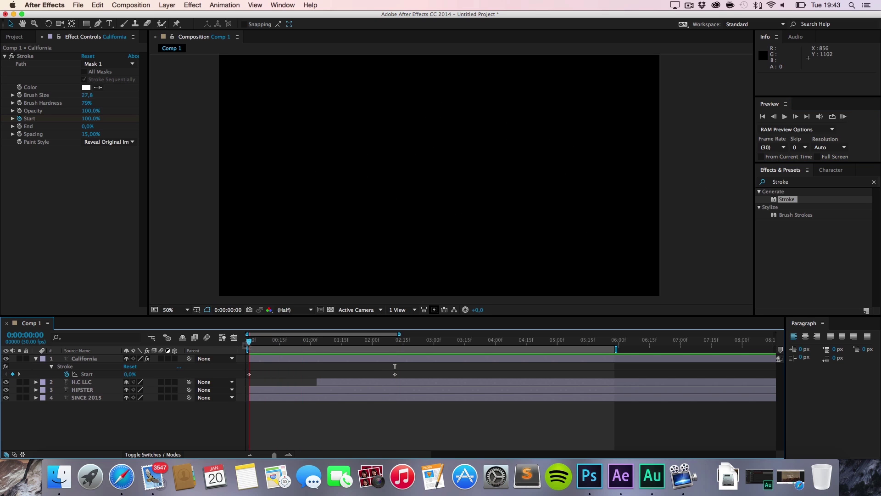
left_click(843, 117)
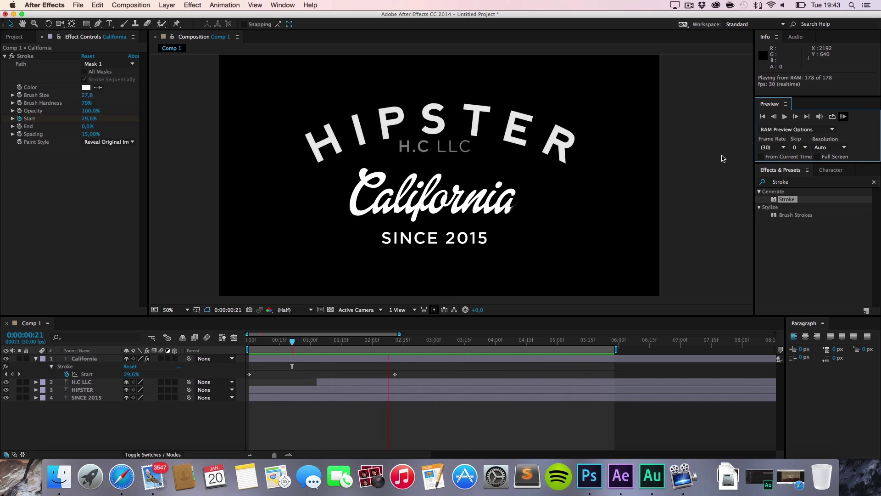
key("space")
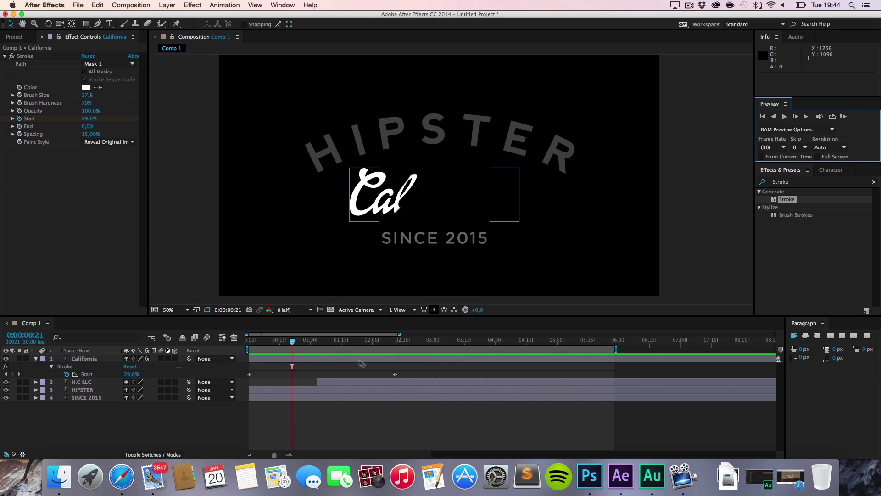
- Move the second Start keyframe to 0:00:01:29 and shift the California layer to begin at 0:00:00:19
left_click_drag(395, 375, 370, 374)
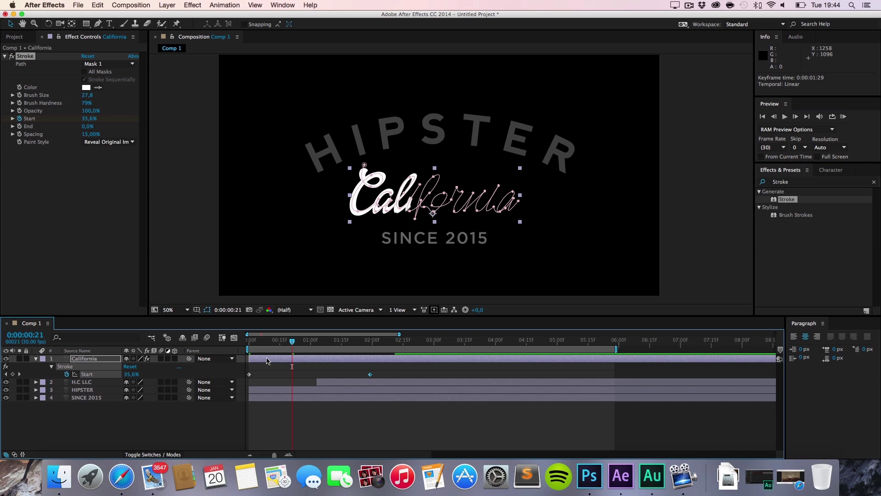
left_click(271, 360)
left_click_drag(270, 360, 310, 360)
- Scrub through the retimed animation and examine the California reveal close up around 0:00:01:01
left_click(255, 342)
left_click_drag(262, 346, 417, 347)
left_click(615, 233)
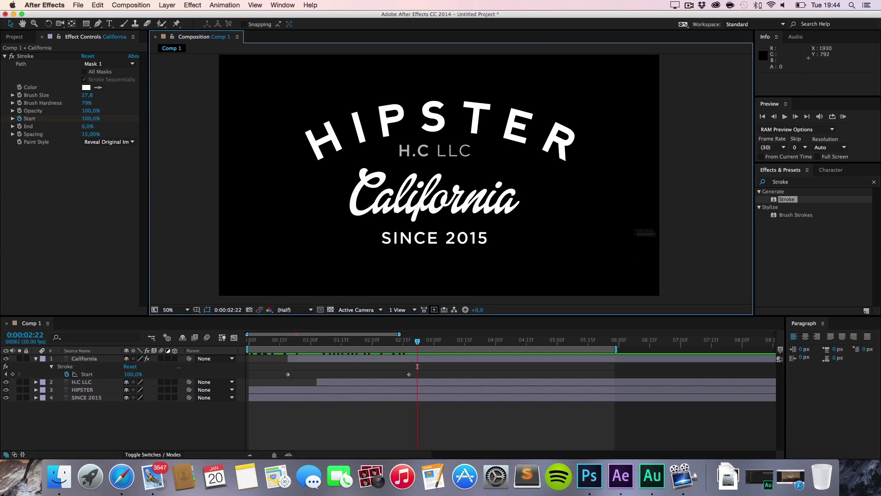
mouse_move(415, 344)
left_mouse_down()
mouse_move(472, 345)
mouse_move(256, 351)
mouse_move(300, 348)
left_mouse_up()
scroll(350, 213, "up", 2)
key("space")
left_click_drag(264, 218, 475, 140)
left_click_drag(303, 345, 315, 344)
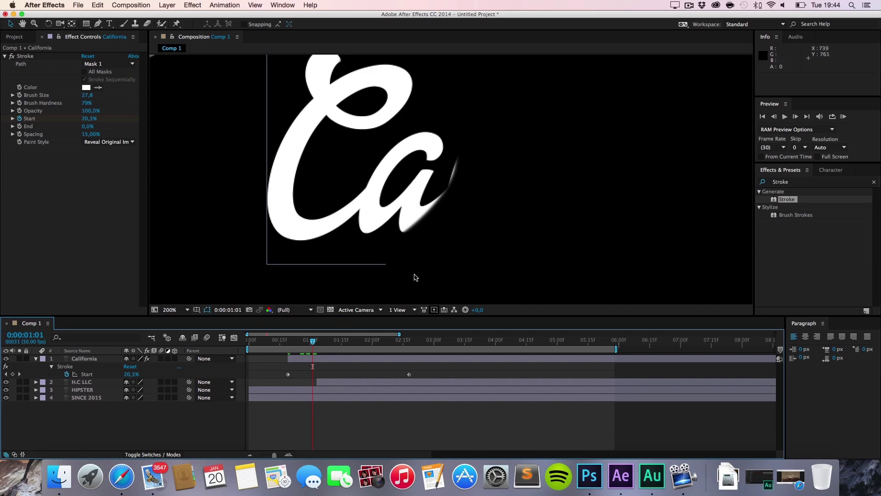
- Move the California mask point at the foot of the first letter a further down, undoing the last adjustment
left_click(84, 360)
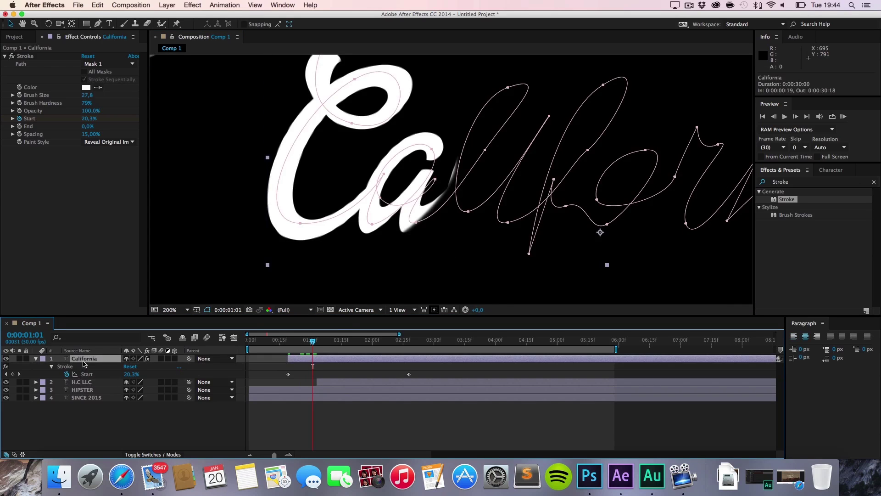
left_click(433, 178)
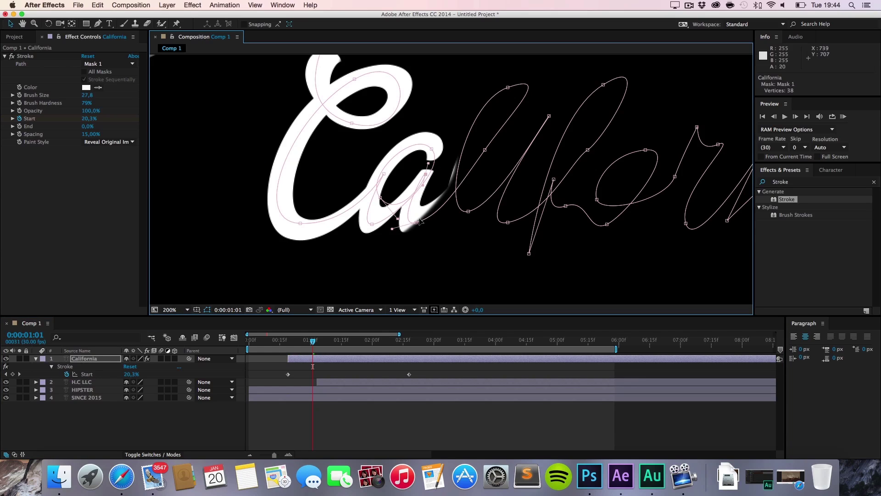
mouse_move(416, 222)
left_mouse_down()
mouse_move(402, 219)
mouse_move(423, 230)
mouse_move(417, 235)
left_mouse_up()
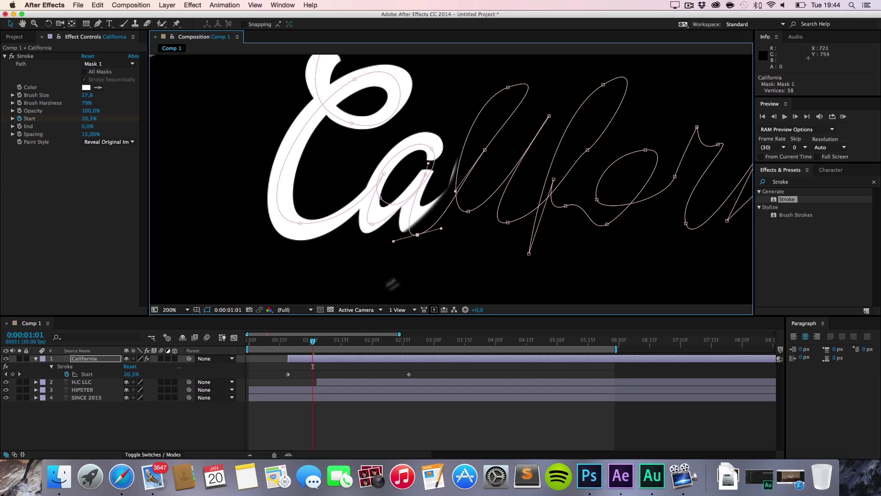
key("super+z")
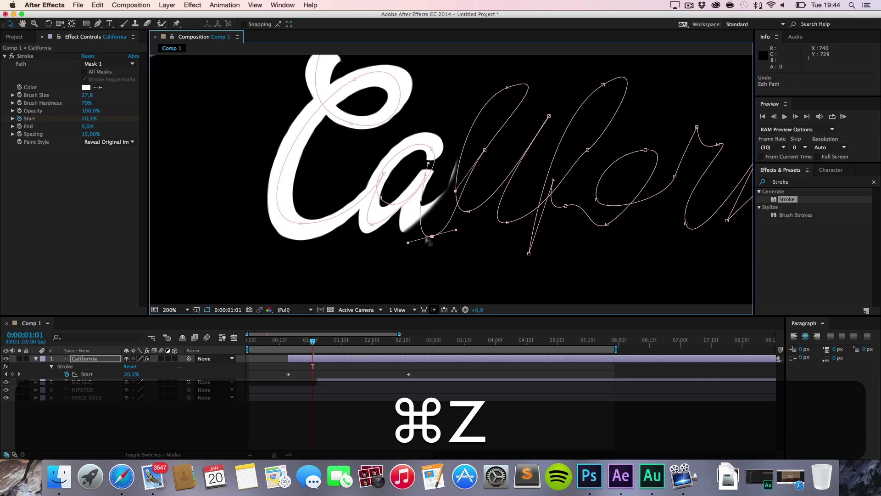
- Try a brush hardness of 100% for the California stroke, check the reveal up to 0:00:01:26, and undo it
mouse_move(93, 100)
left_mouse_down()
mouse_move(23, 103)
mouse_move(158, 102)
mouse_move(130, 104)
left_mouse_up()
key("super+z")
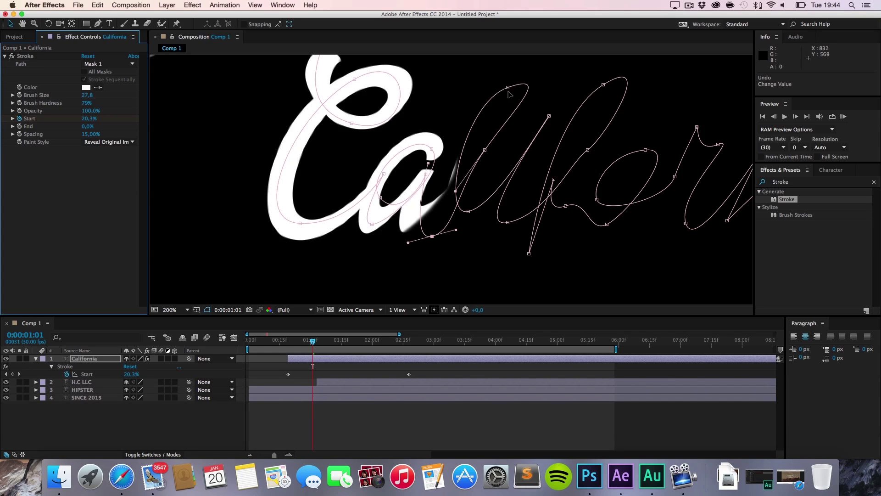
left_click(88, 105)
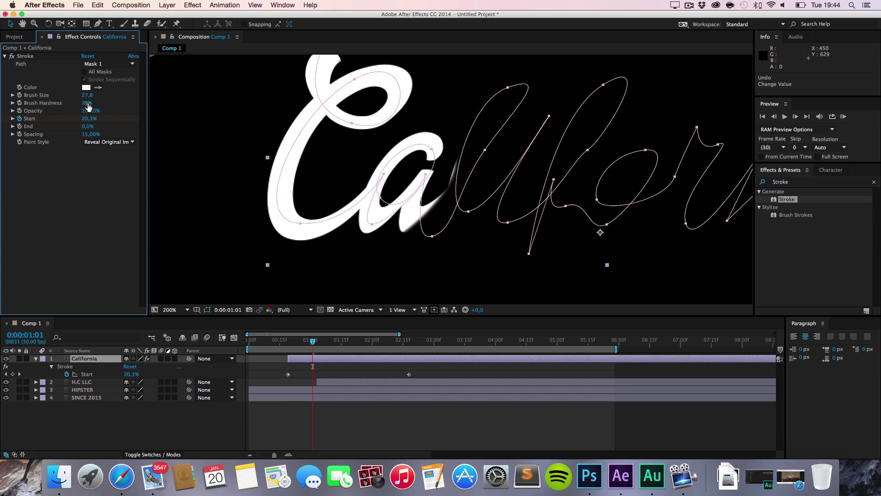
left_click(76, 103)
mouse_move(40, 104)
left_mouse_down()
mouse_move(309, 113)
mouse_move(11, 110)
mouse_move(2, 96)
mouse_move(708, 124)
left_mouse_up()
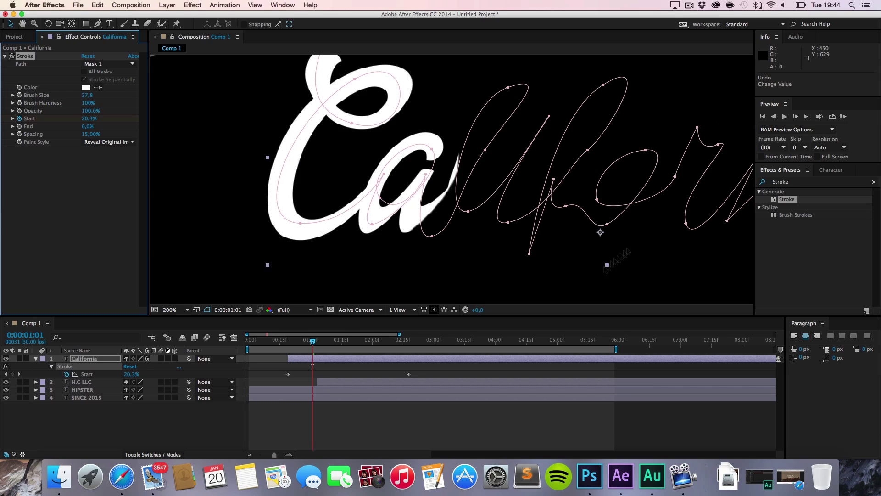
mouse_move(302, 346)
left_mouse_down()
mouse_move(253, 345)
mouse_move(326, 344)
mouse_move(364, 366)
left_mouse_up()
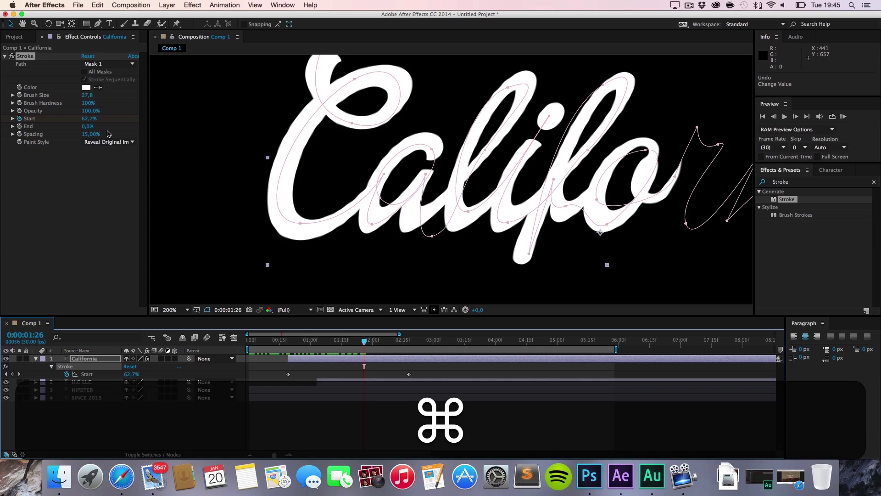
key("super+z")
- Deselect the California layer and collapse its properties in the timeline
key("comma")
key("comma")
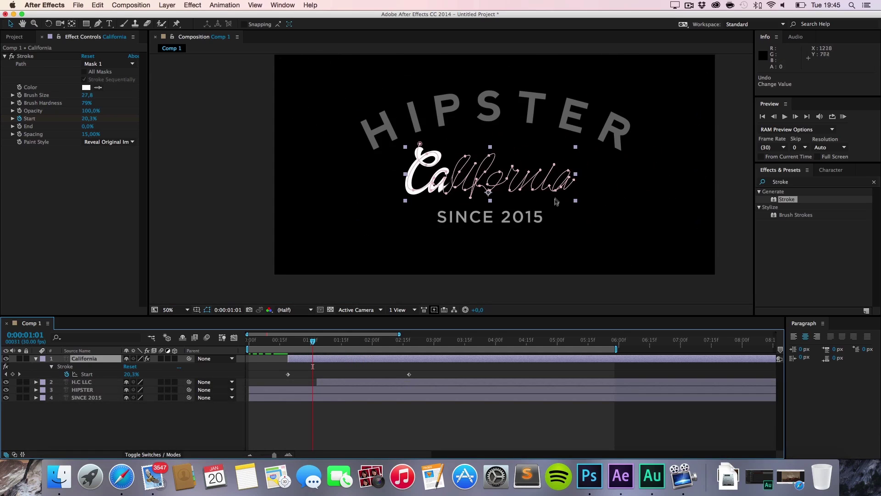
left_click_drag(556, 194, 497, 226)
scroll(497, 225, "down", 1)
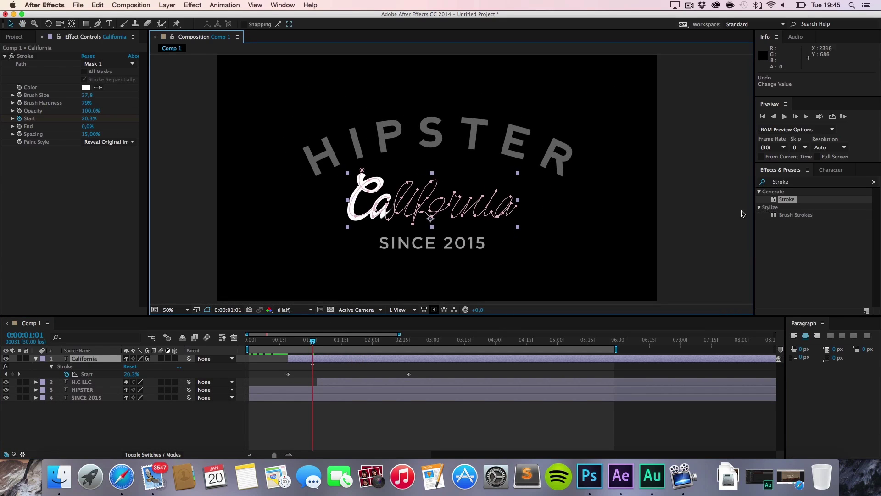
left_click(742, 214)
left_click(38, 358)
left_click(36, 359)
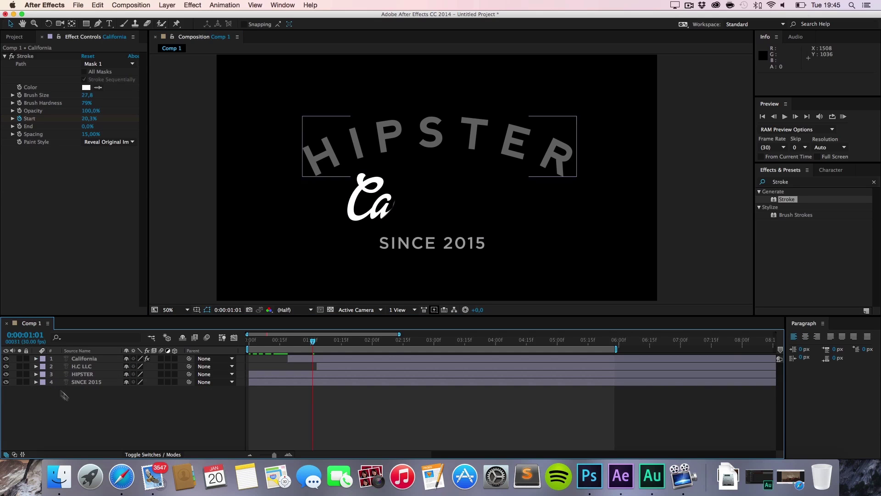
- Switch to Safari, show the 03809_bowvalley_1920x1080.jpg mountain photo, and save the image to Downloads
left_click(120, 476)
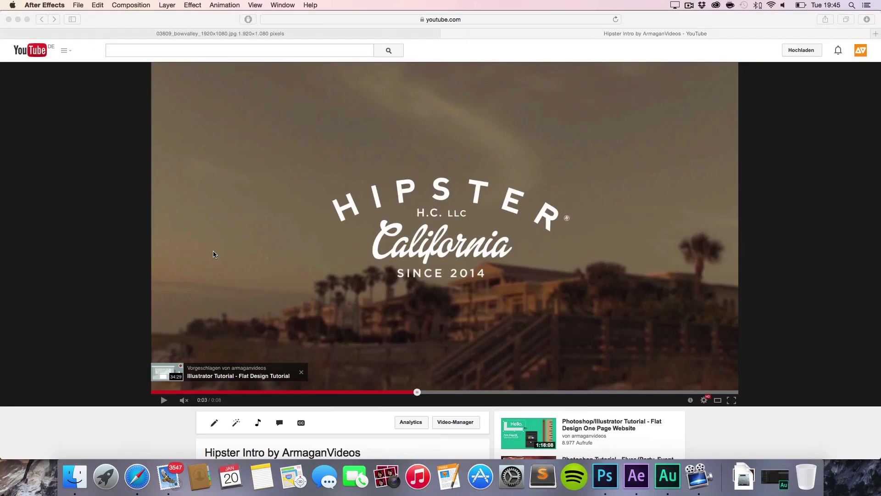
left_click(212, 35)
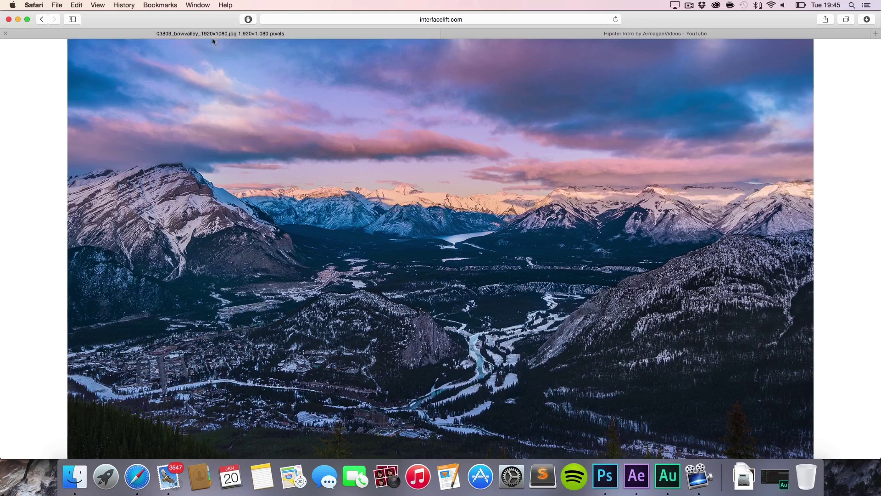
left_click(309, 187)
scroll(329, 200, "down", 3)
scroll(329, 200, "up", 3)
left_click(329, 200)
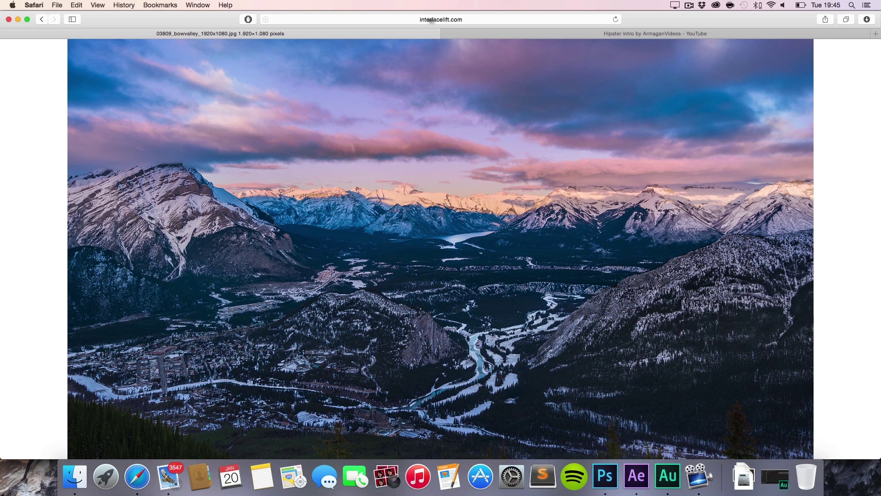
right_click(374, 192)
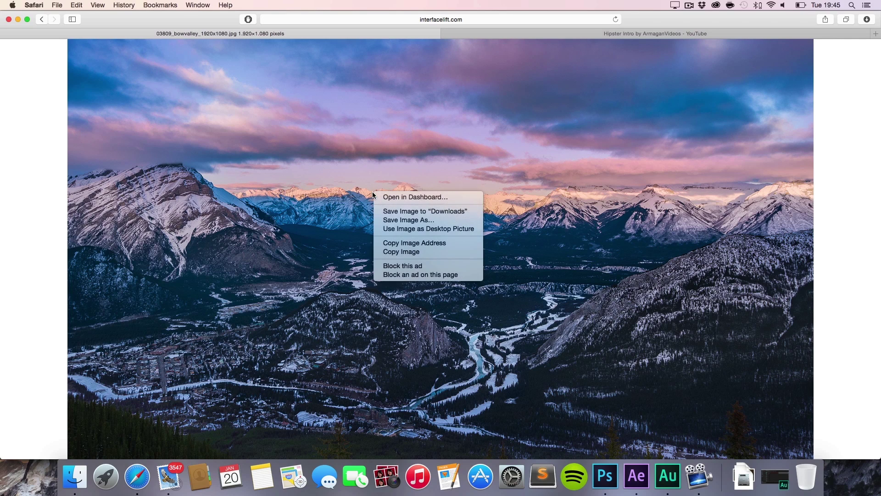
left_click(403, 210)
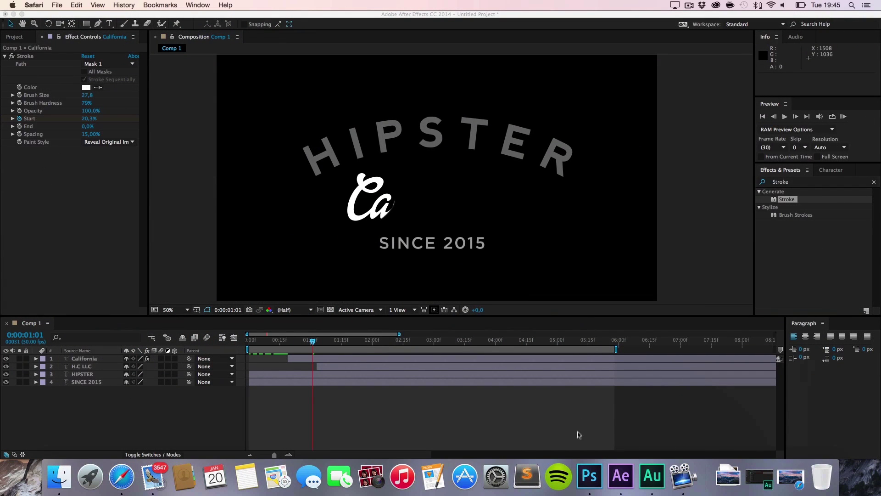
- Import 03809_bowvalley_1920x1080.jpg from Downloads into the After Effects project and place it beneath all logo layers in Comp 1
left_click(721, 475)
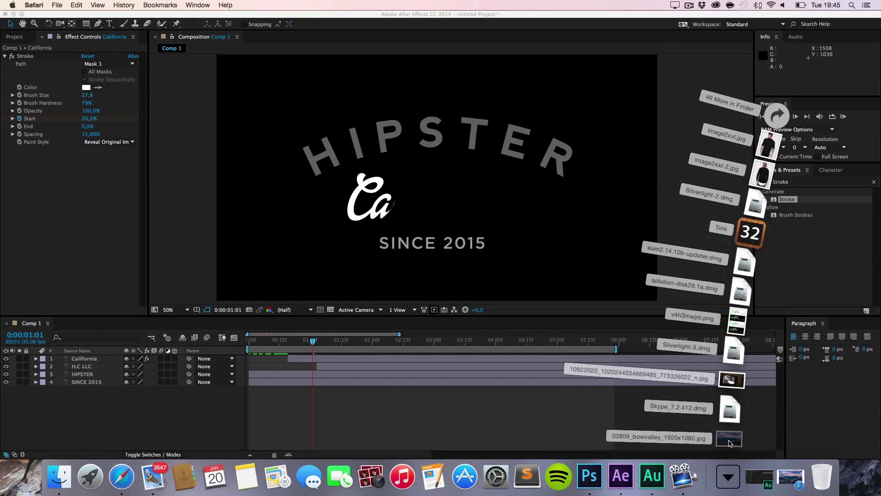
left_click_drag(729, 443, 51, 202)
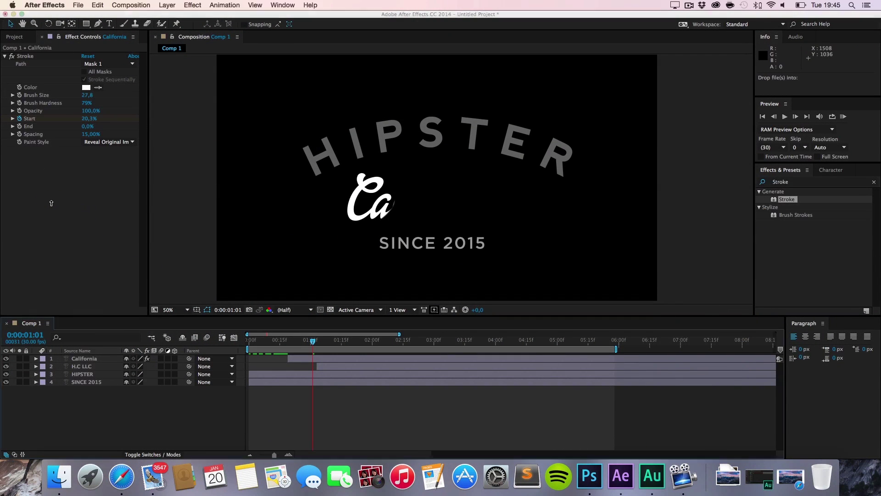
left_click(17, 37)
left_click(63, 234)
left_click_drag(38, 122, 90, 410)
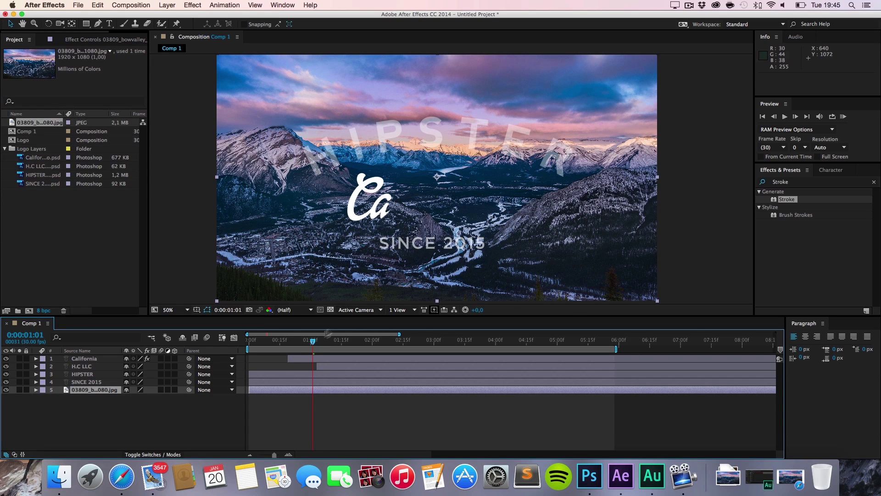
left_click_drag(275, 343, 490, 356)
left_click(117, 415)
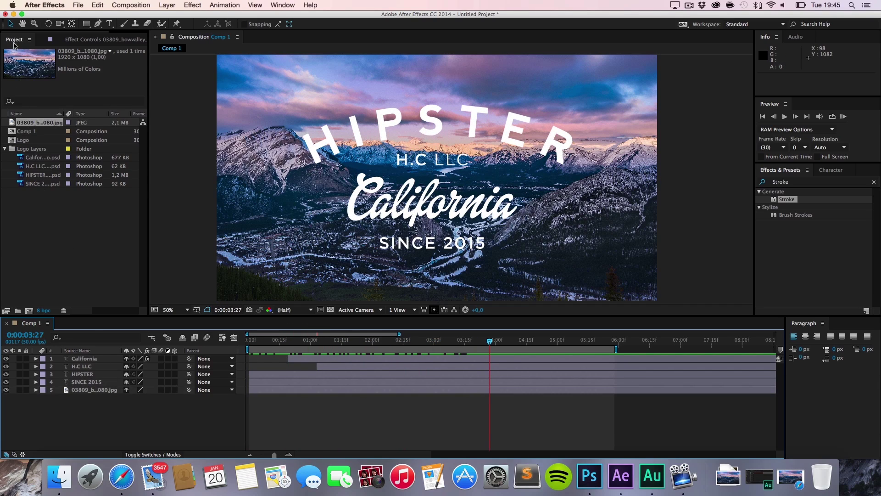
- Import the two Burnt Film Overlay .mov clips from the desktop into the After Effects project
left_click(13, 15)
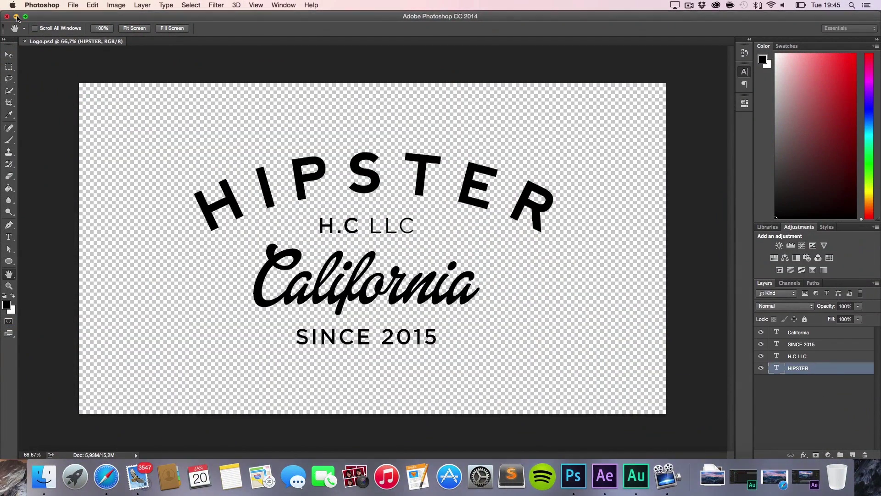
left_click(17, 17)
left_click_drag(254, 172, 528, 346)
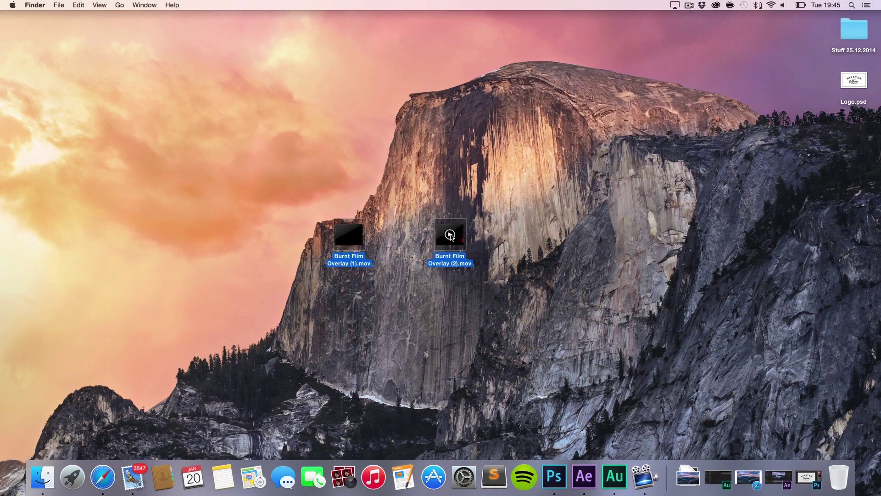
left_click_drag(437, 232, 54, 221)
key("F4")
left_click(38, 131)
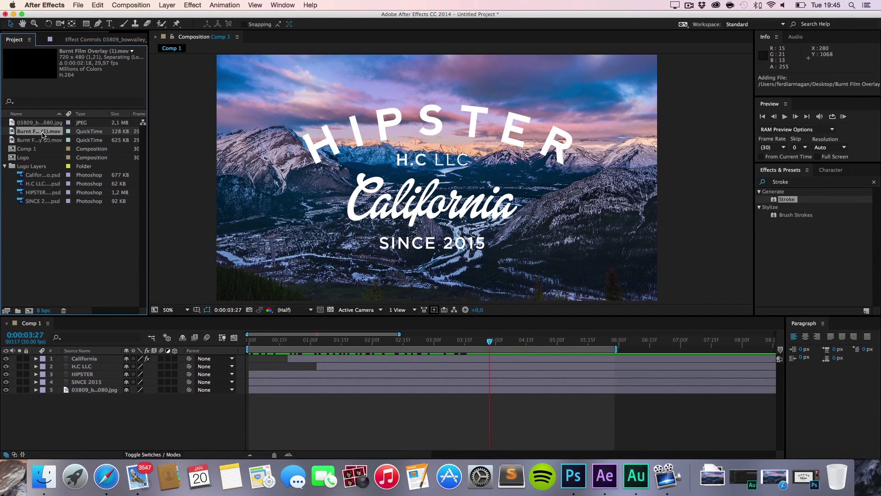
- Place Burnt Film Overlay (1).mov directly above the mountain photo and scale it to 224% to fill the frame
left_click_drag(42, 134, 110, 387)
left_click_drag(309, 341, 316, 342)
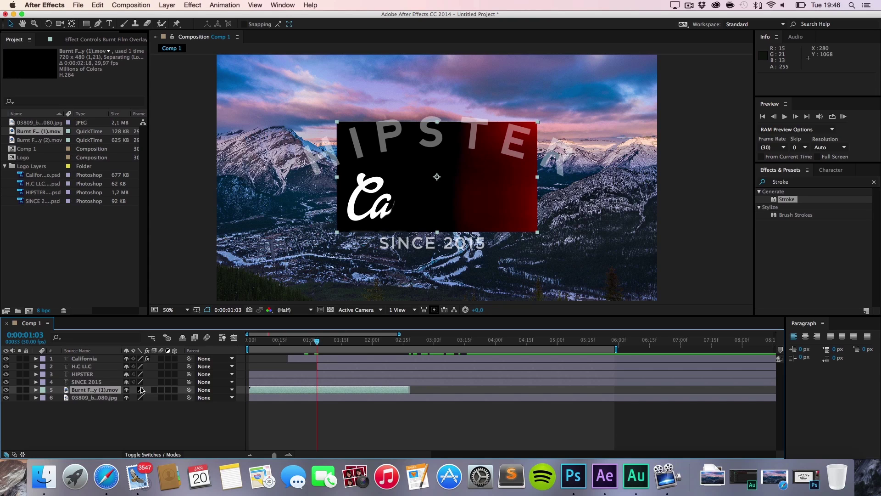
key("s")
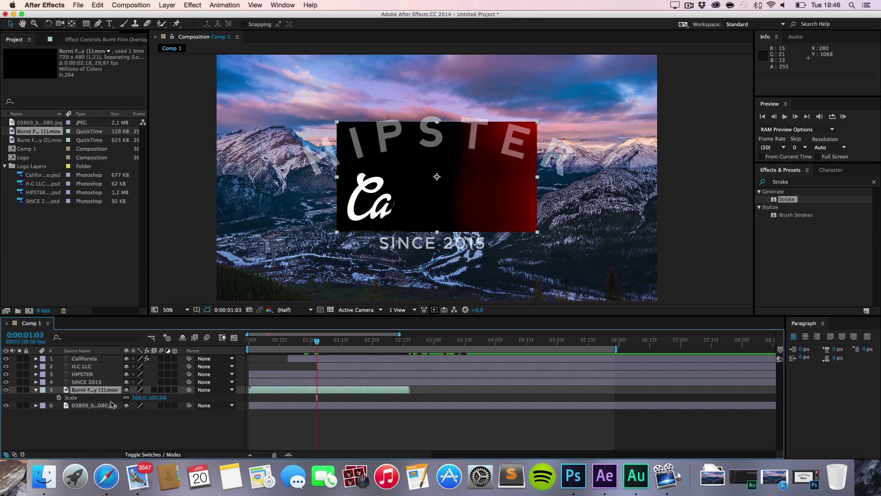
left_click_drag(155, 397, 213, 400)
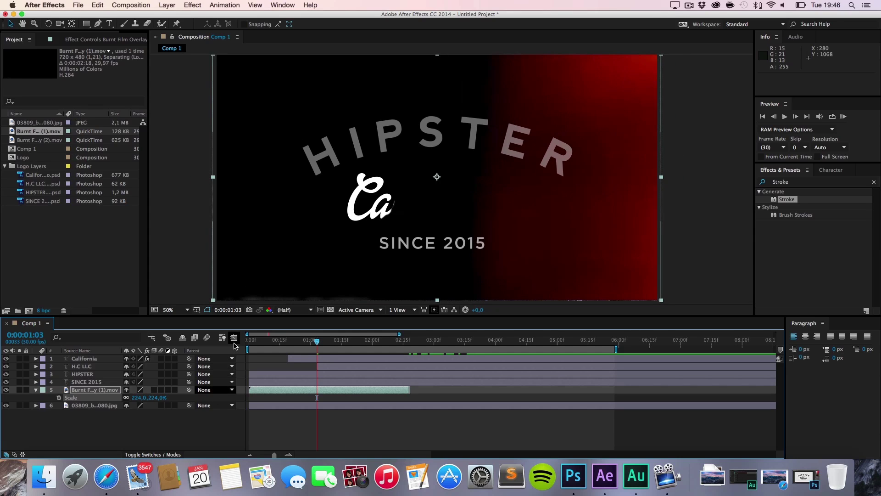
left_click_drag(297, 224, 291, 221)
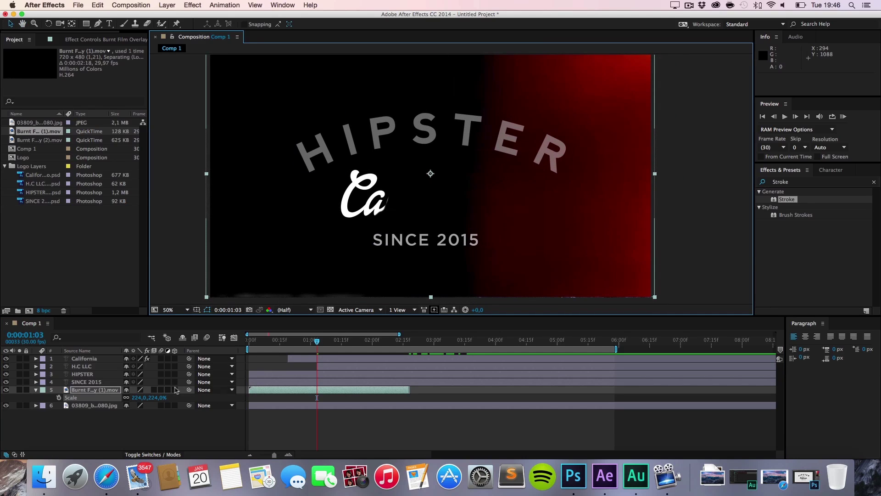
- Try the Add blending mode on Burnt Film Overlay (1).mov, and set its mode to Lighten
left_click(149, 454)
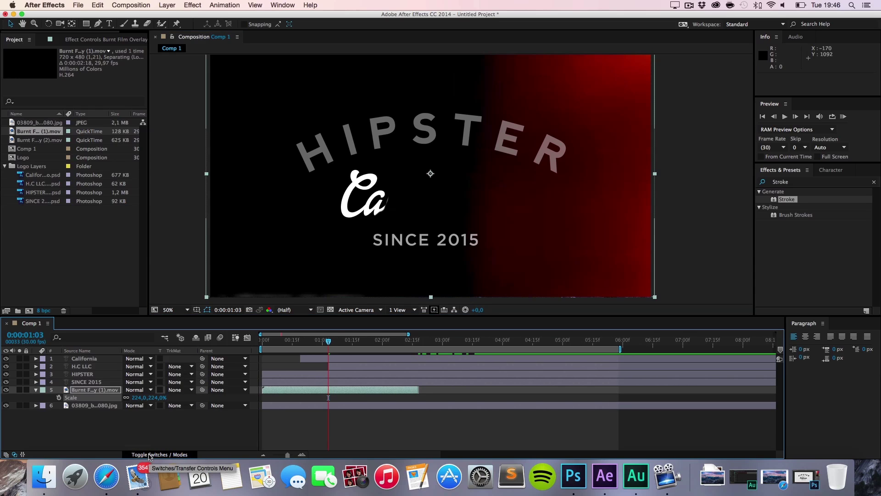
left_click(135, 390)
left_click(161, 182)
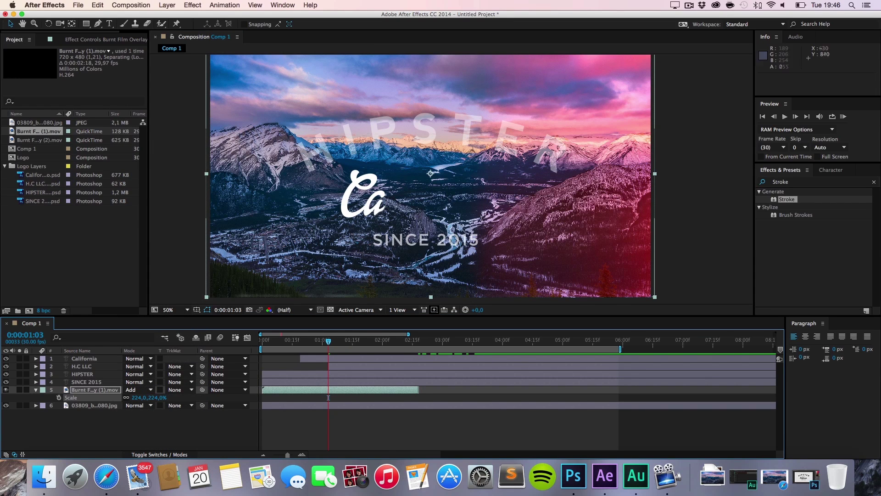
left_click(138, 389)
left_click(158, 187)
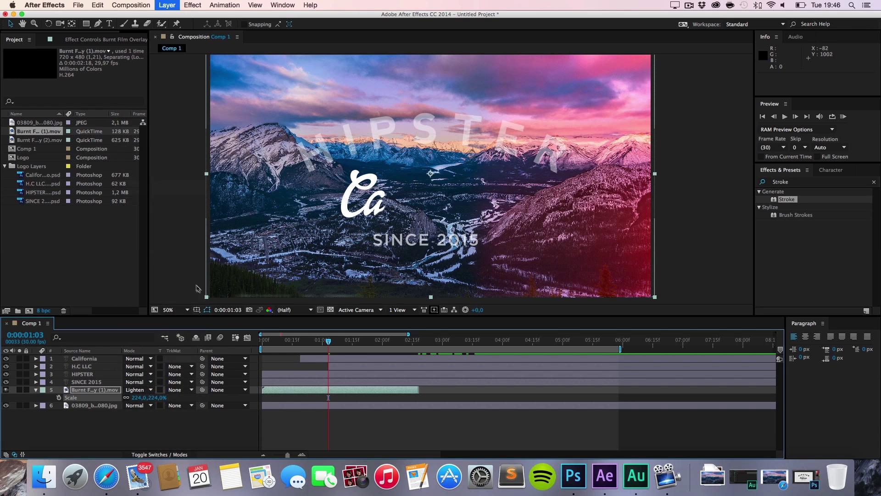
- Trim the end of Burnt Film Overlay (1).mov to 0:00:01:10 and scrub through the result
left_click_drag(308, 342, 342, 351)
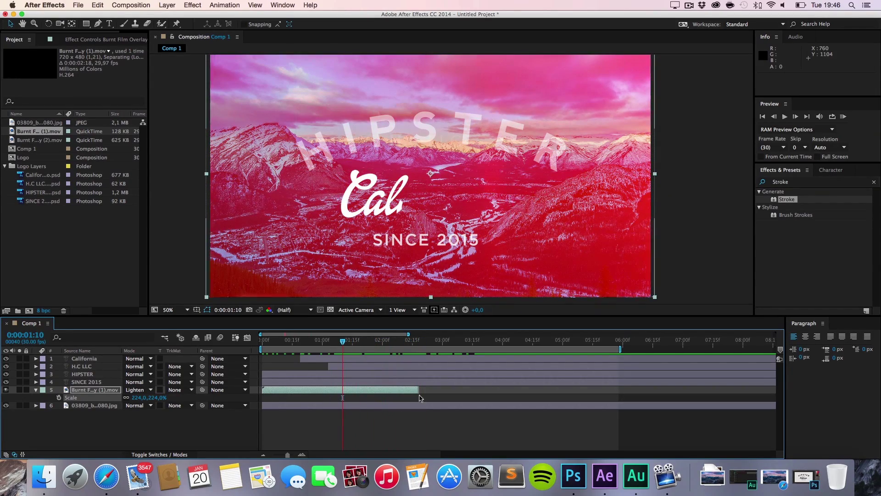
left_click_drag(418, 391, 343, 396)
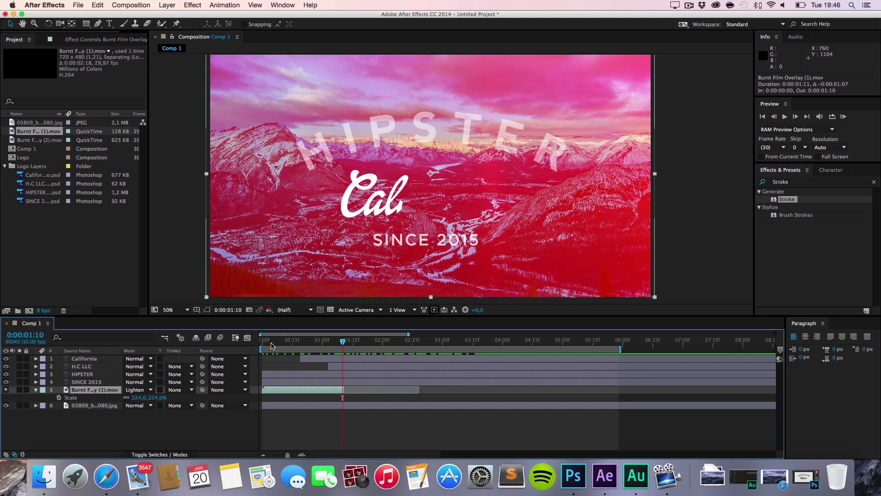
left_click_drag(273, 345, 373, 349)
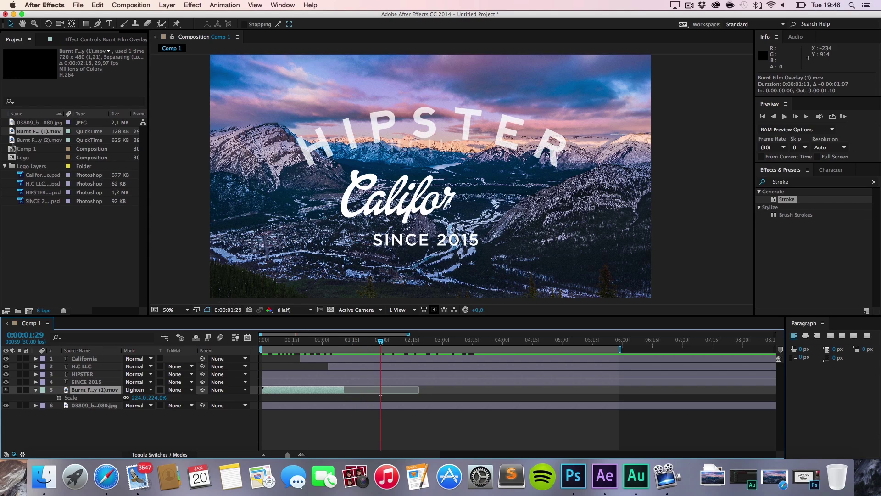
- Place Burnt Film Overlay (2).mov above the first overlay, scale it to 302%, and set its blending mode to Lighten
left_click_drag(35, 144, 118, 400)
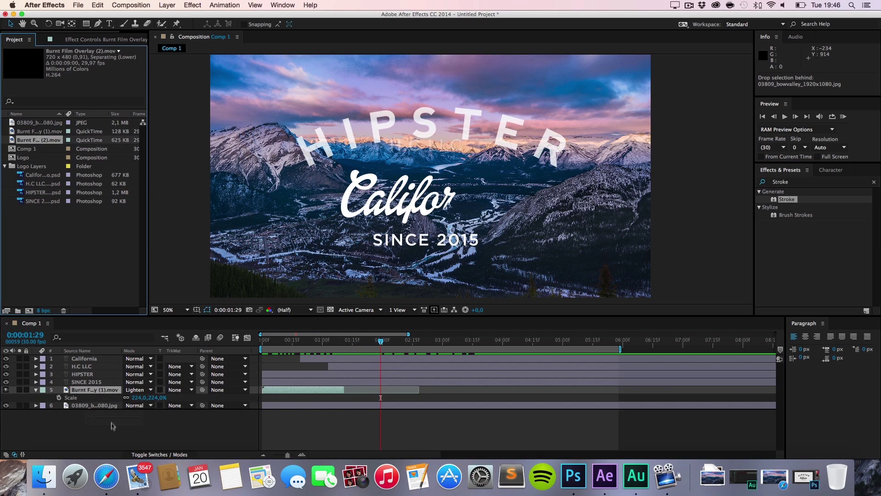
left_click_drag(111, 427, 251, 397)
key("s")
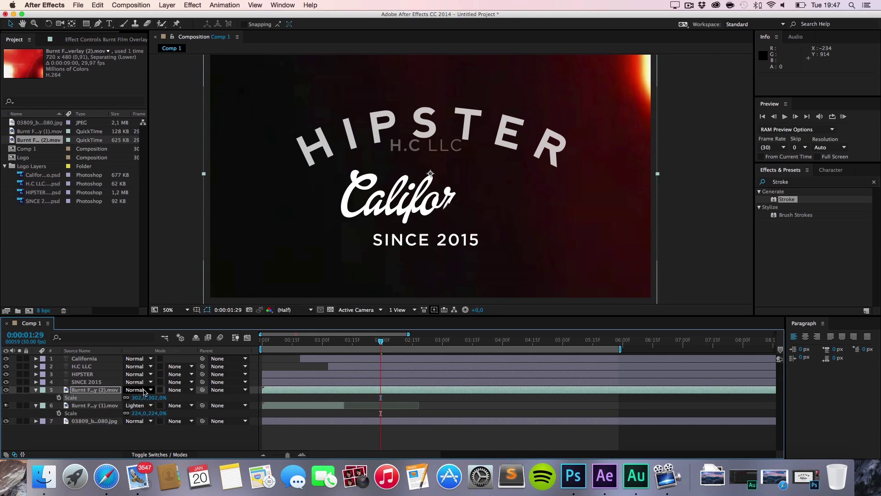
left_click(138, 390)
left_click(144, 187)
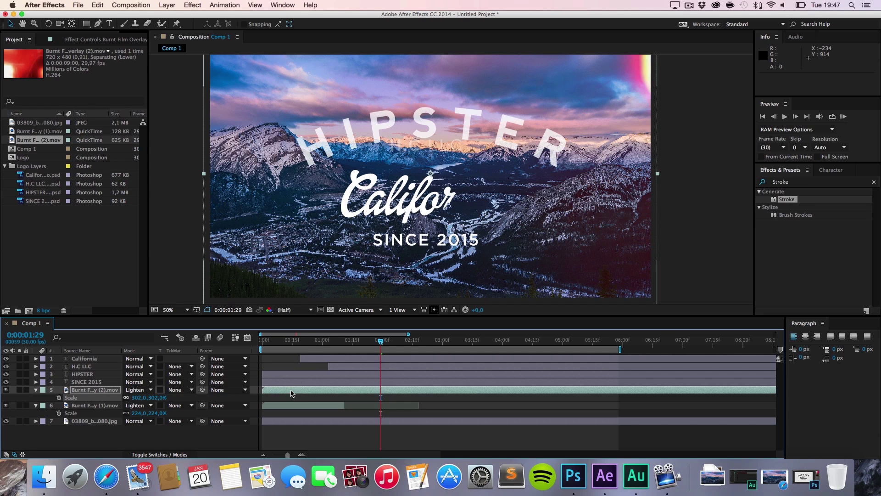
- Shift Burnt Film Overlay (2).mov to start at 0:00:01:11, right after the first overlay, and scrub through the animation
left_click_drag(290, 393, 373, 393)
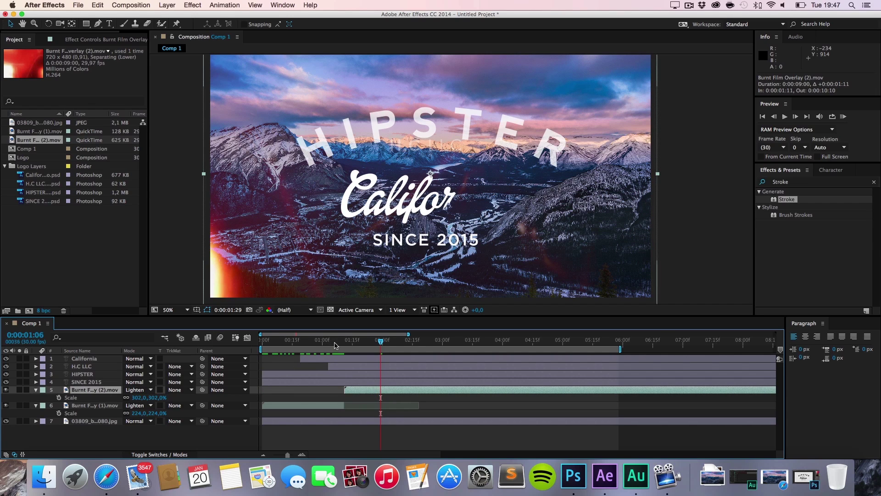
left_click_drag(336, 345, 618, 353)
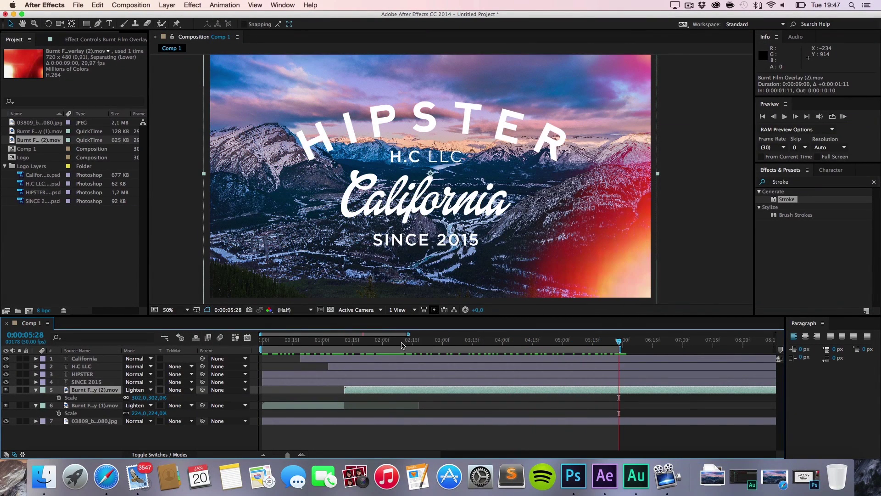
left_click_drag(401, 345, 370, 348)
- Keyframe the California layer's opacity from 0% at 0:00:00:19 to 100% at 0:00:01:21
left_click(90, 360)
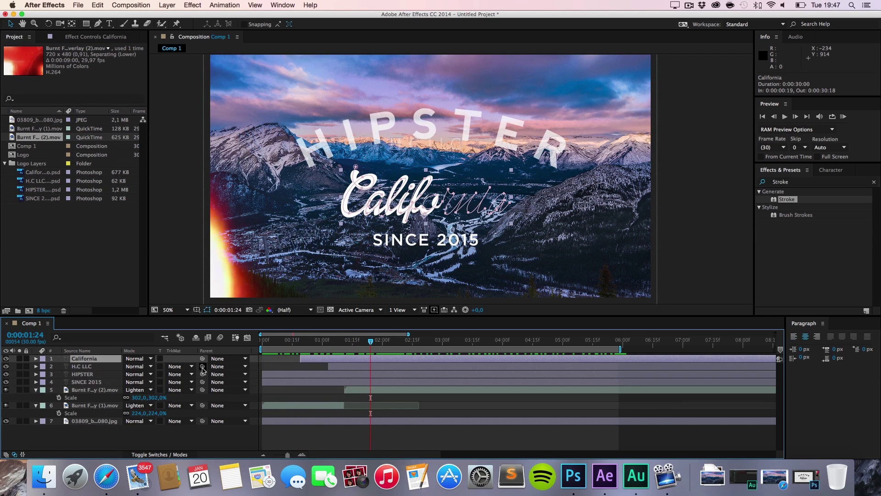
key("t")
mouse_move(299, 345)
left_mouse_down()
mouse_move(268, 350)
mouse_move(300, 344)
left_mouse_up()
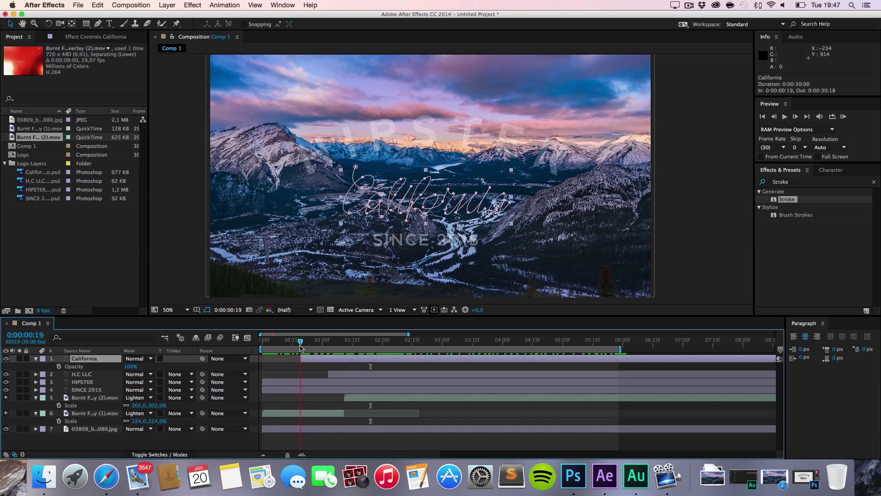
left_click(58, 366)
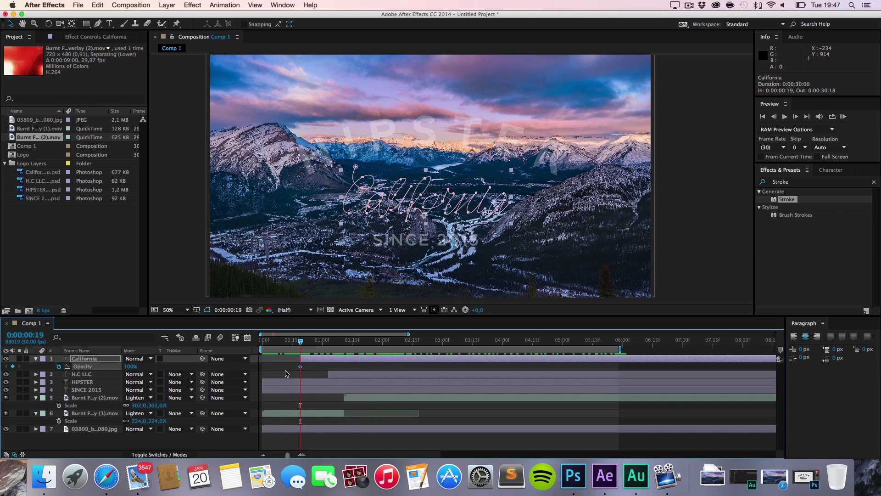
left_click_drag(300, 367, 364, 367)
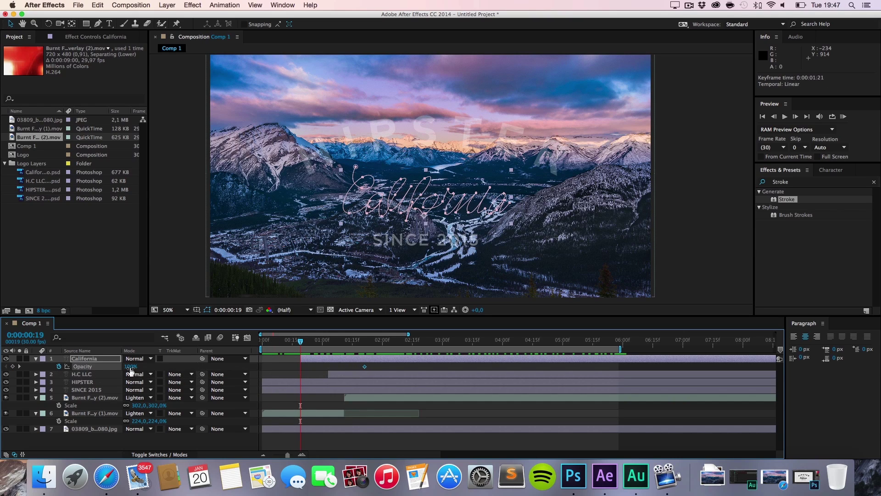
left_click_drag(130, 367, 4, 369)
- Check the California fade-in and shorten it by moving the 100% opacity keyframe to 0:00:01:01
left_click_drag(299, 342, 334, 348)
left_click(657, 240)
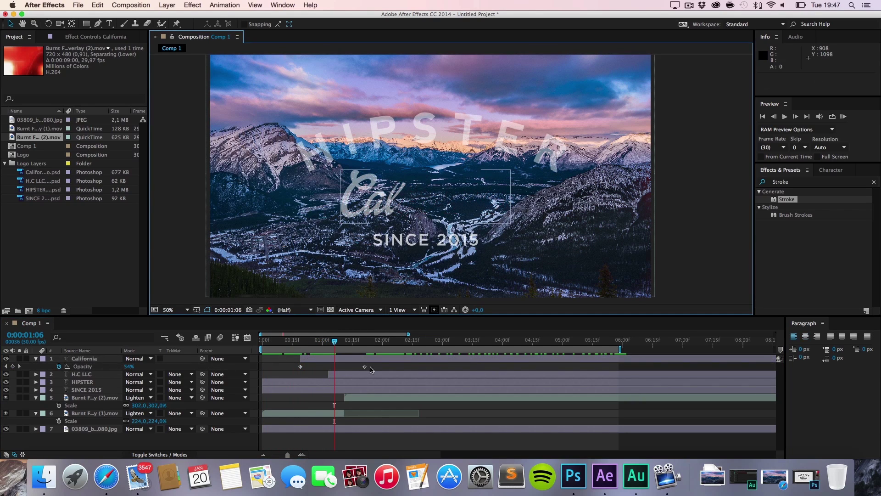
left_click_drag(364, 366, 442, 357)
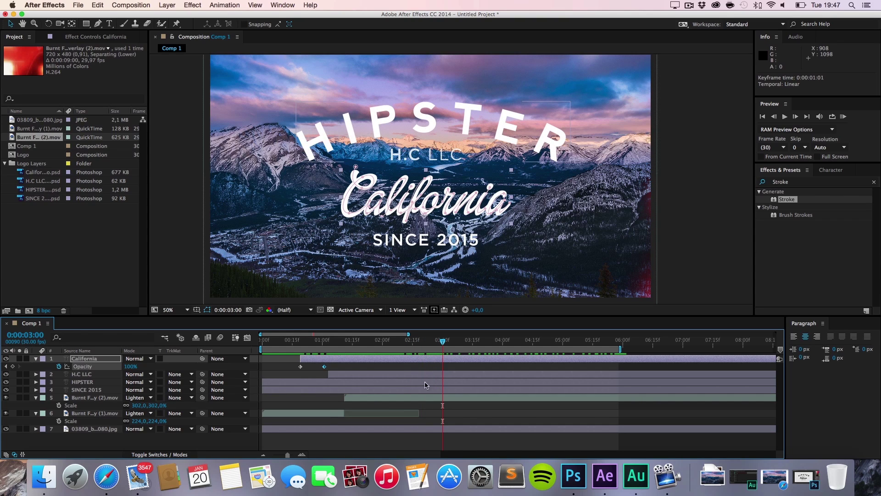
- Try starting the HIPSTER layer 14 frames earlier, undo the shift, and scrub the animation to 0:00:03:07
left_click(328, 382)
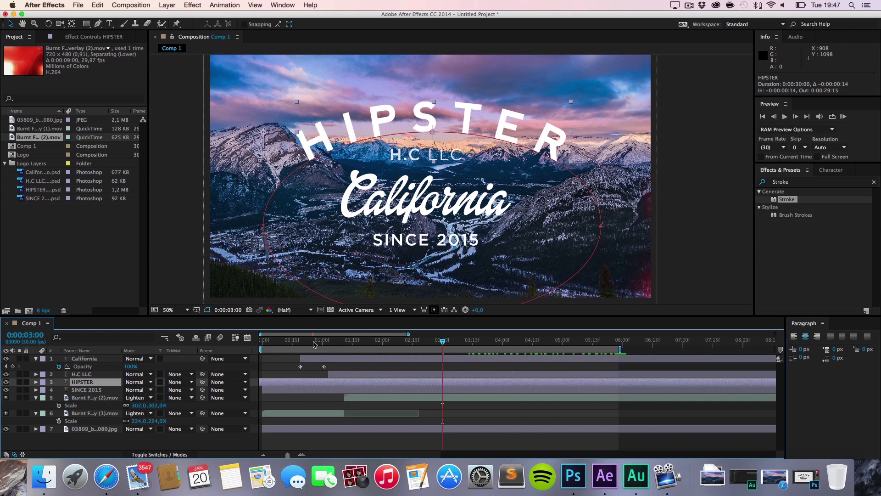
left_click_drag(314, 344, 231, 351)
key("super+z")
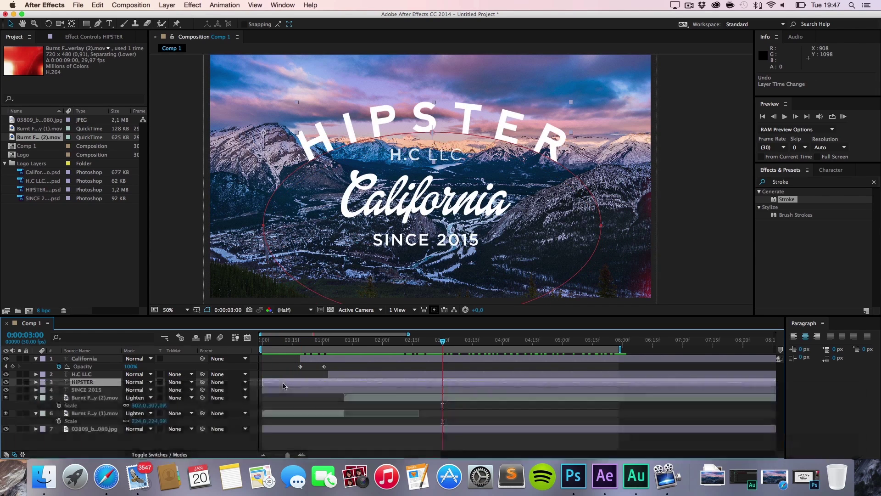
left_click_drag(275, 343, 457, 349)
left_click(706, 229)
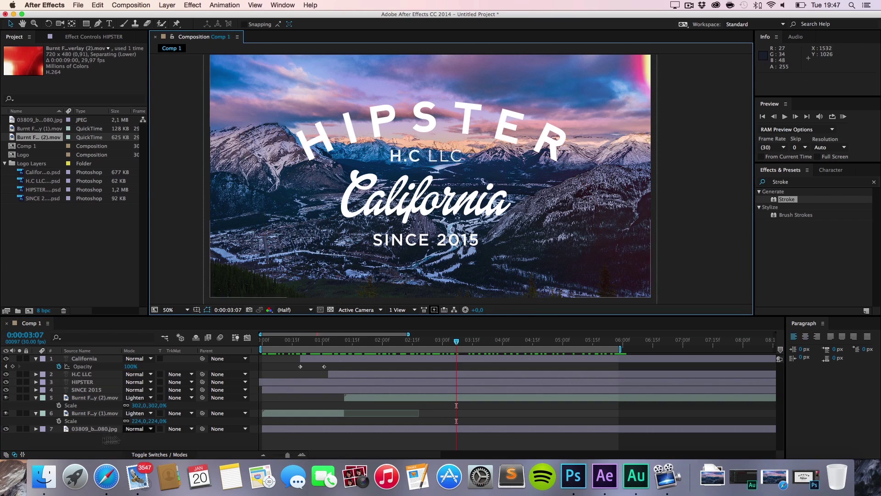
- Find the Gaussian Blur effect by searching for "gaussi" and apply it to the mountain photo layer 03809_bowvalley_1920x1080.jpg
left_click(90, 429)
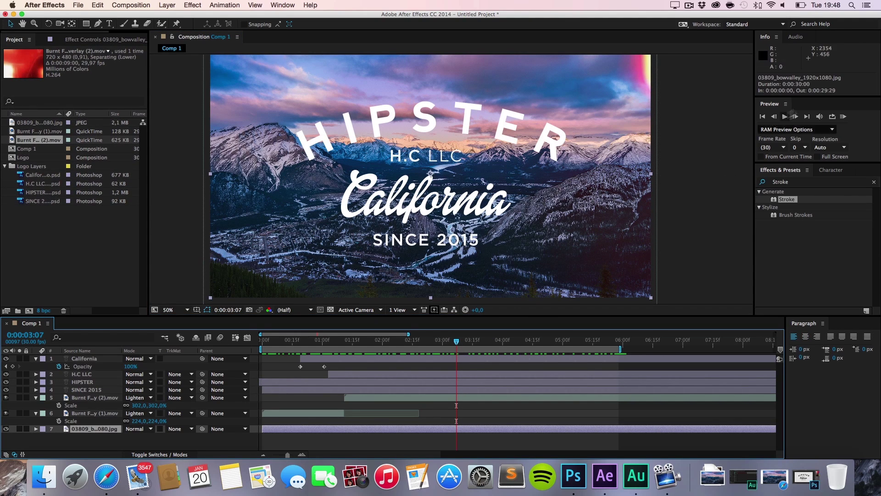
left_click(804, 199)
key("g")
key("s")
key("i")
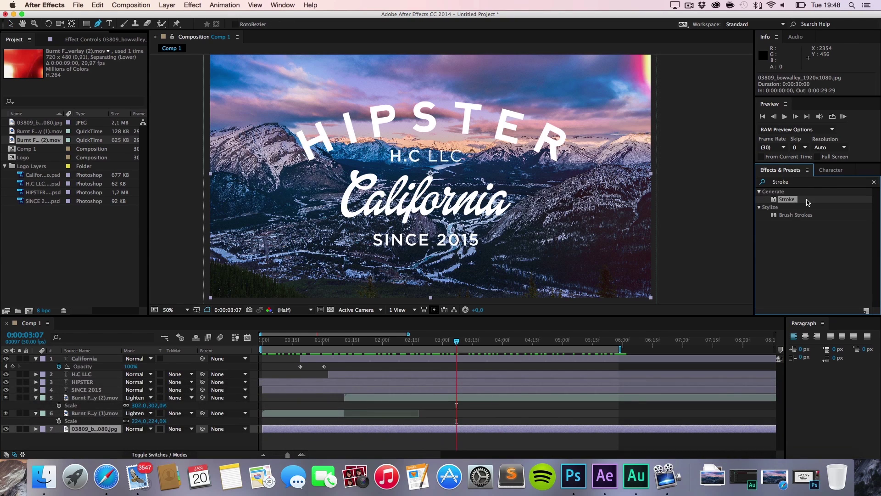
left_click(764, 183)
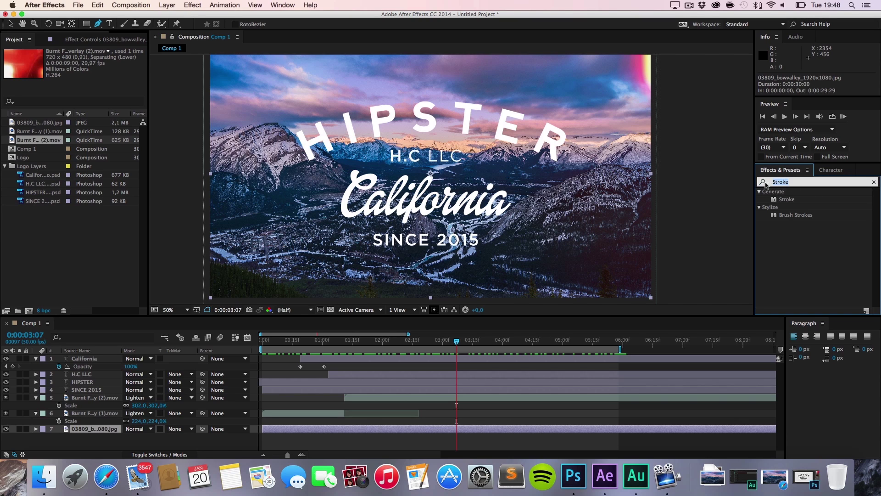
type("gaussi")
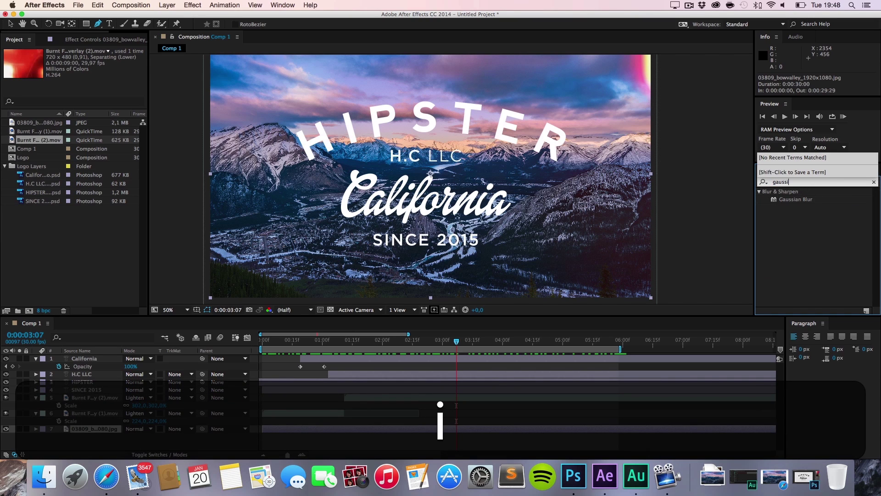
left_click_drag(786, 200, 91, 430)
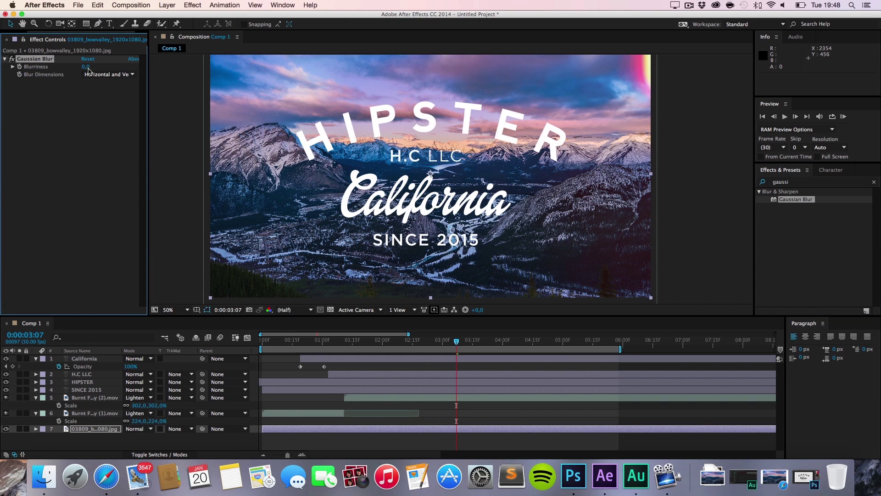
- Set the mountain photo's Gaussian Blur blurriness to 11.0 and scrub the animation to 0:00:03:20 to check the blurred background
left_click_drag(86, 67, 139, 68)
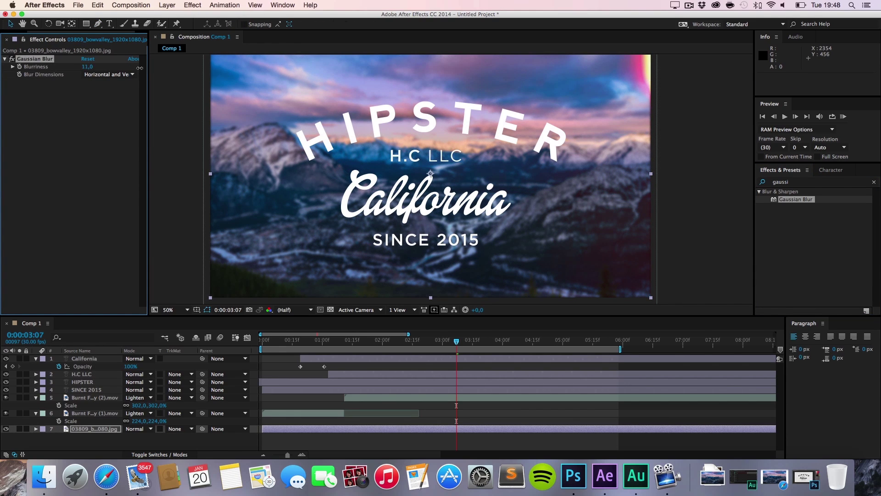
left_click(168, 160)
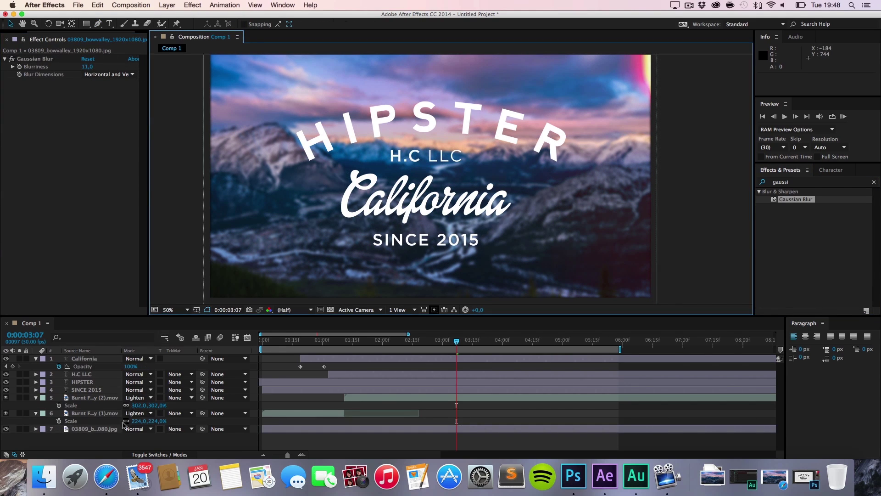
left_click(120, 446)
left_click_drag(311, 341, 482, 351)
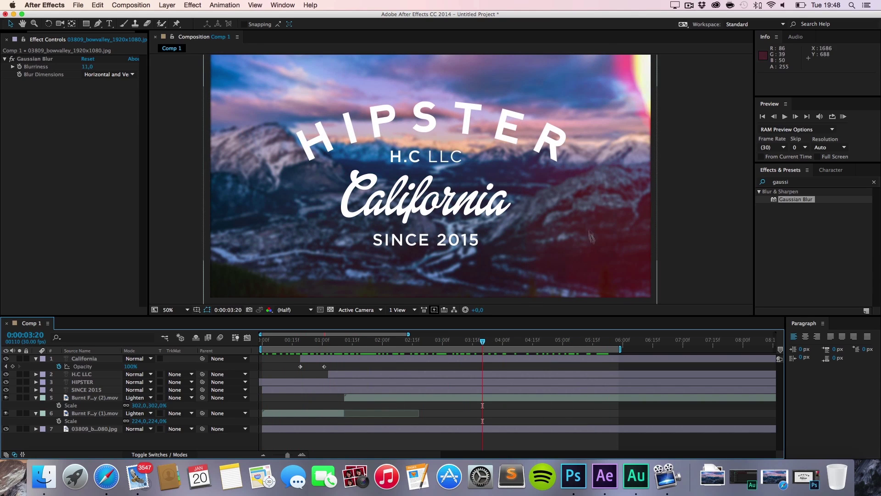